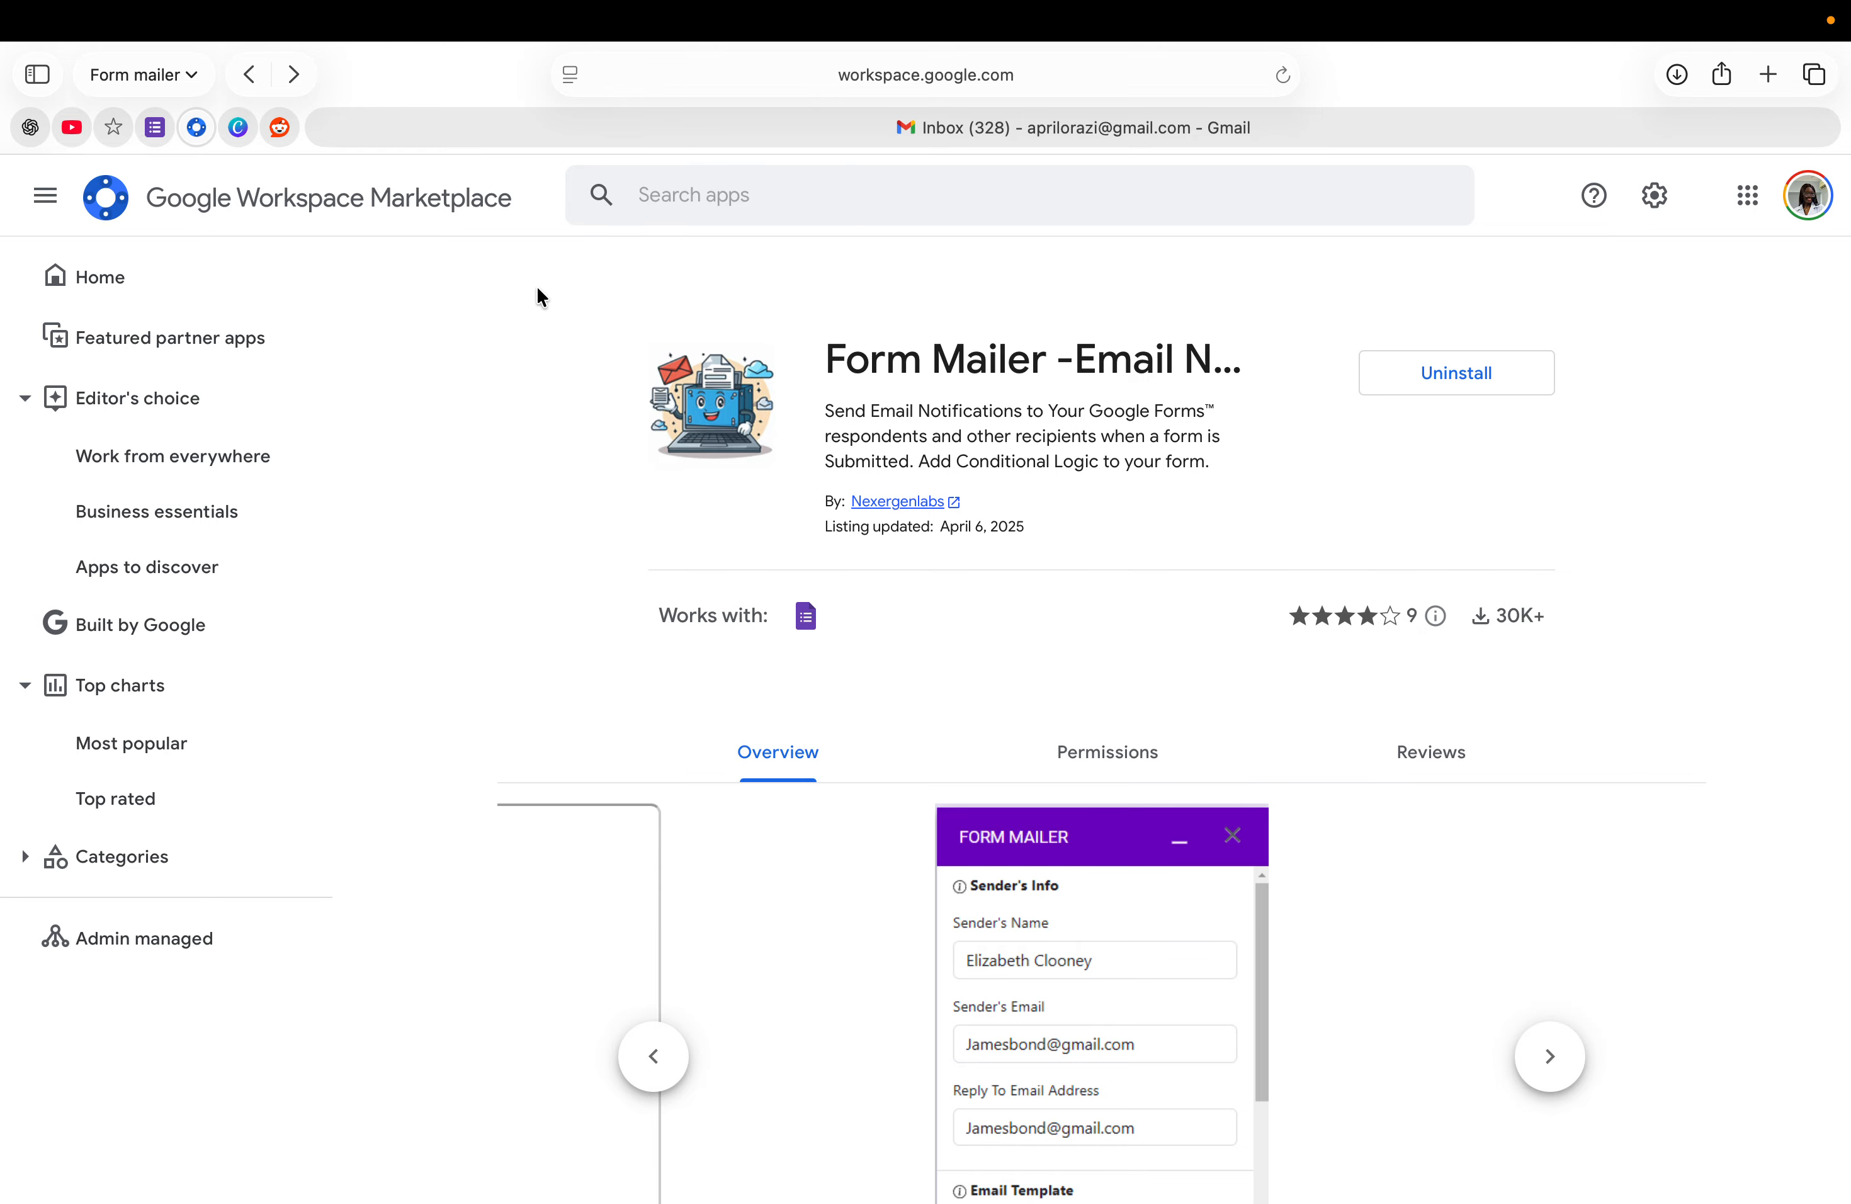
- Leave the Form Mailer Marketplace listing for the Google Forms home page via the bookmark
{"action": "left_click", "coordinate": [155, 129]}
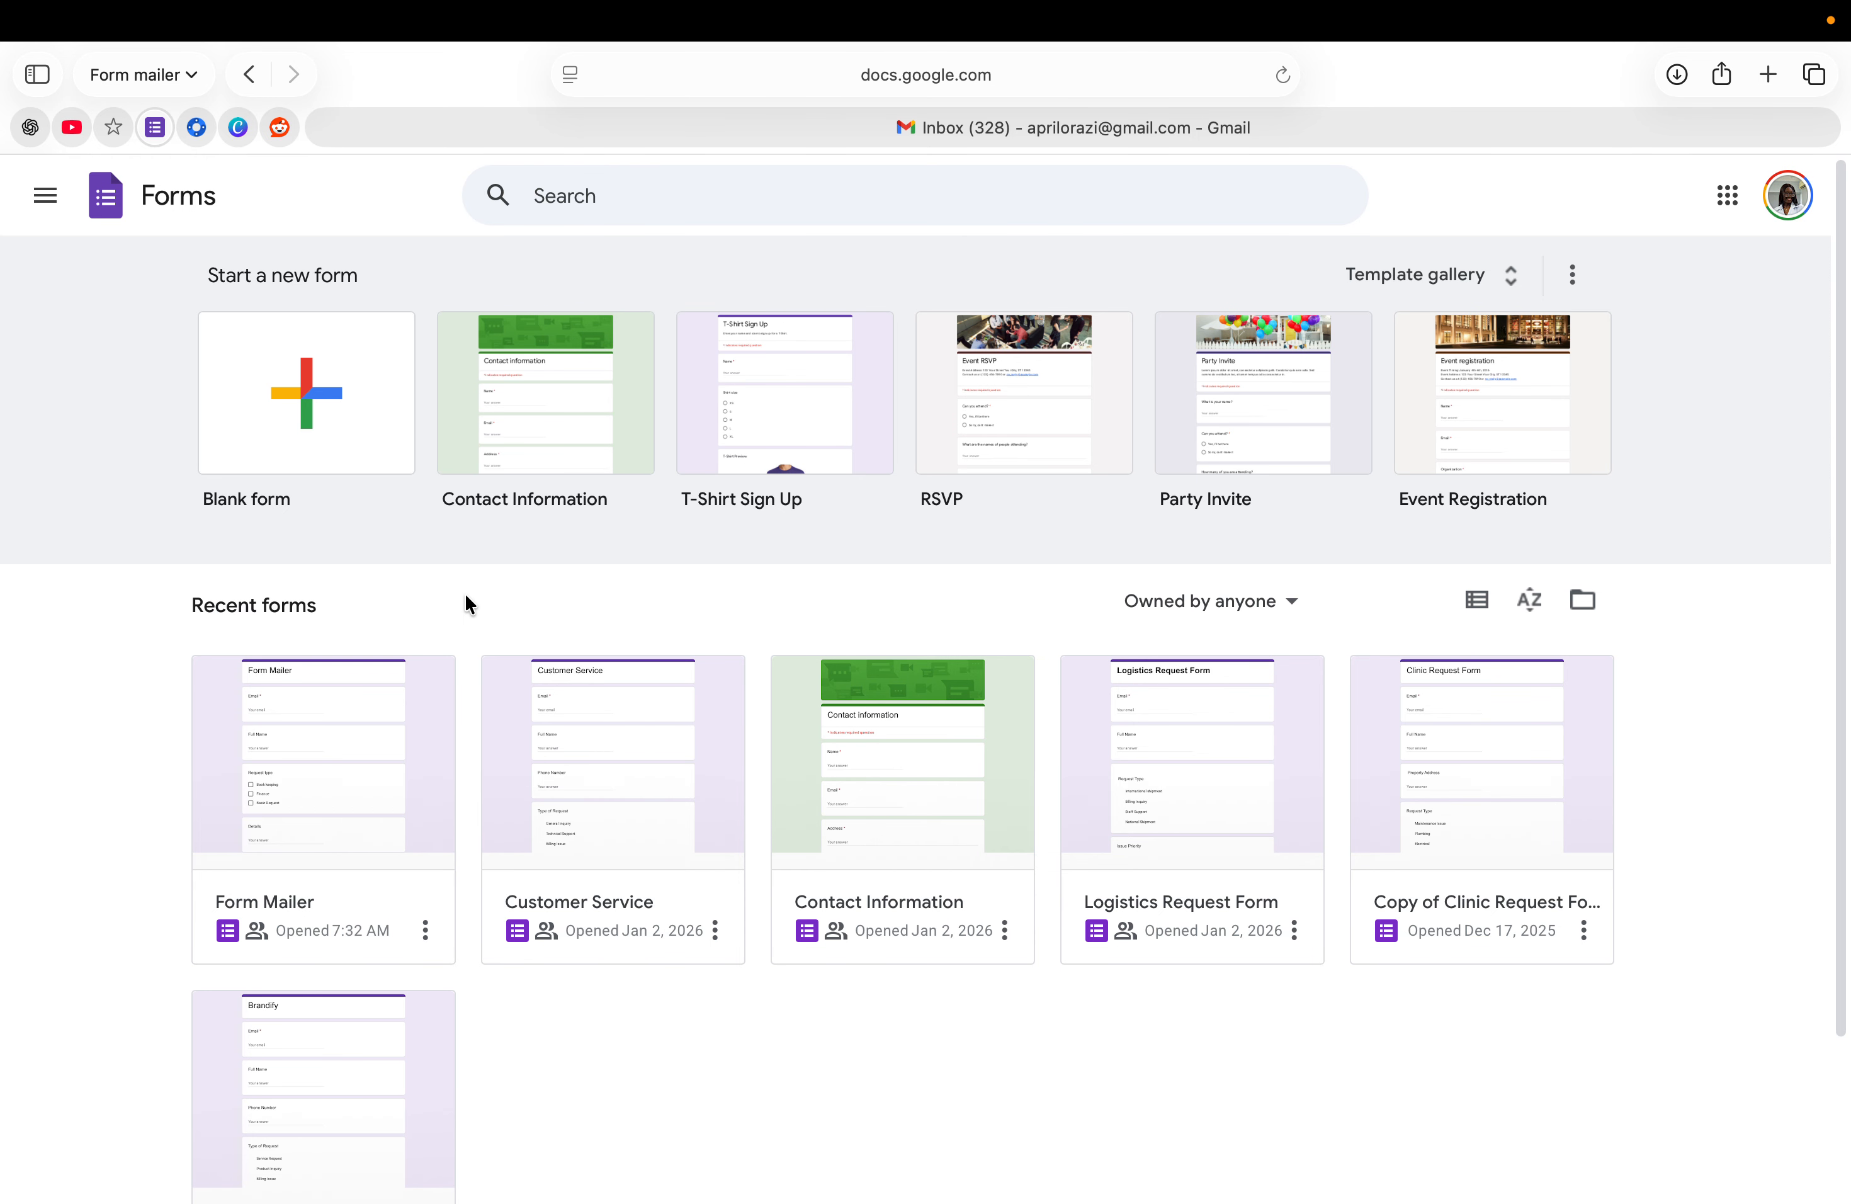
- Open the Form Mailer form from Recent forms and show its installed add-ons
{"action": "left_click", "coordinate": [382, 758]}
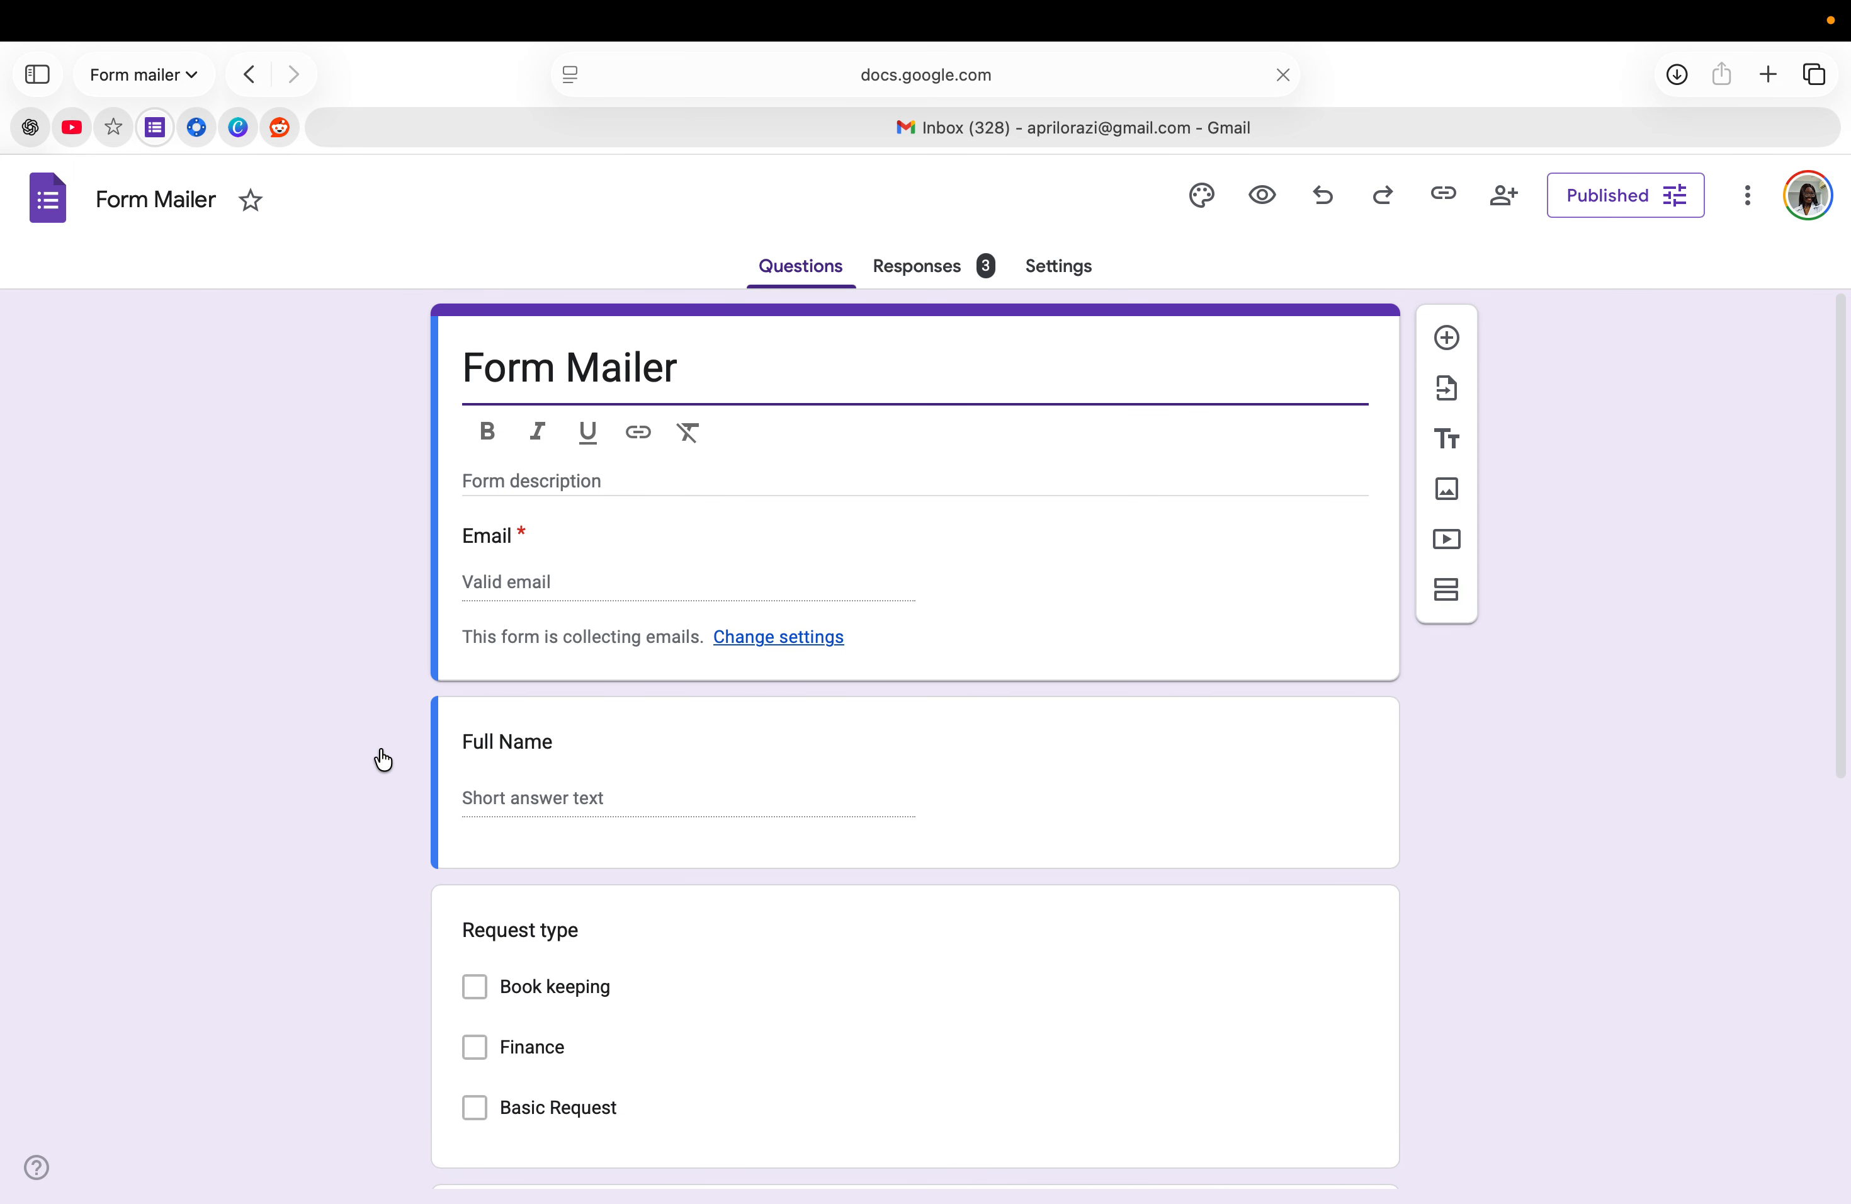
{"action": "left_click", "coordinate": [689, 368]}
{"action": "scroll", "coordinate": [663, 670], "scroll_direction": "down", "scroll_amount": 6}
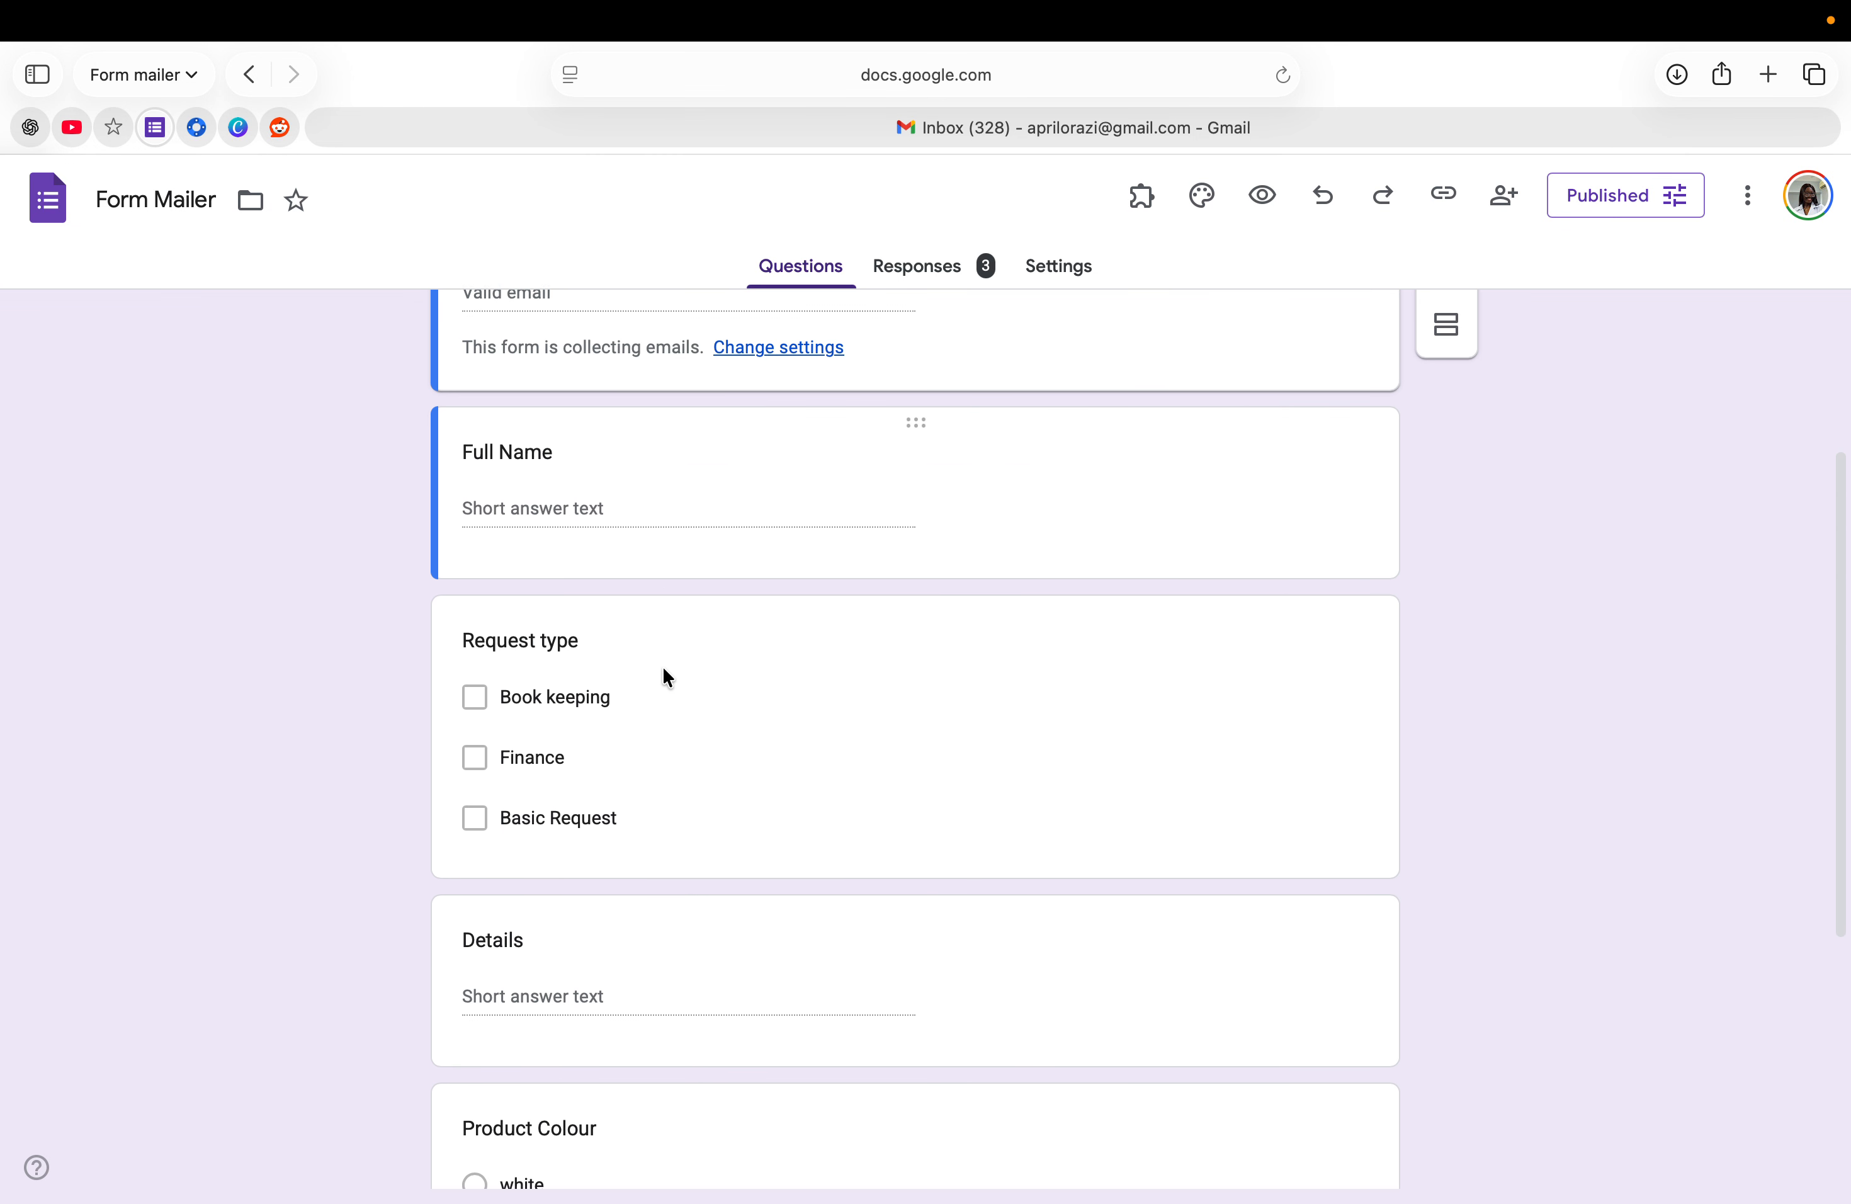
{"action": "scroll", "coordinate": [663, 669], "scroll_direction": "up", "scroll_amount": 6}
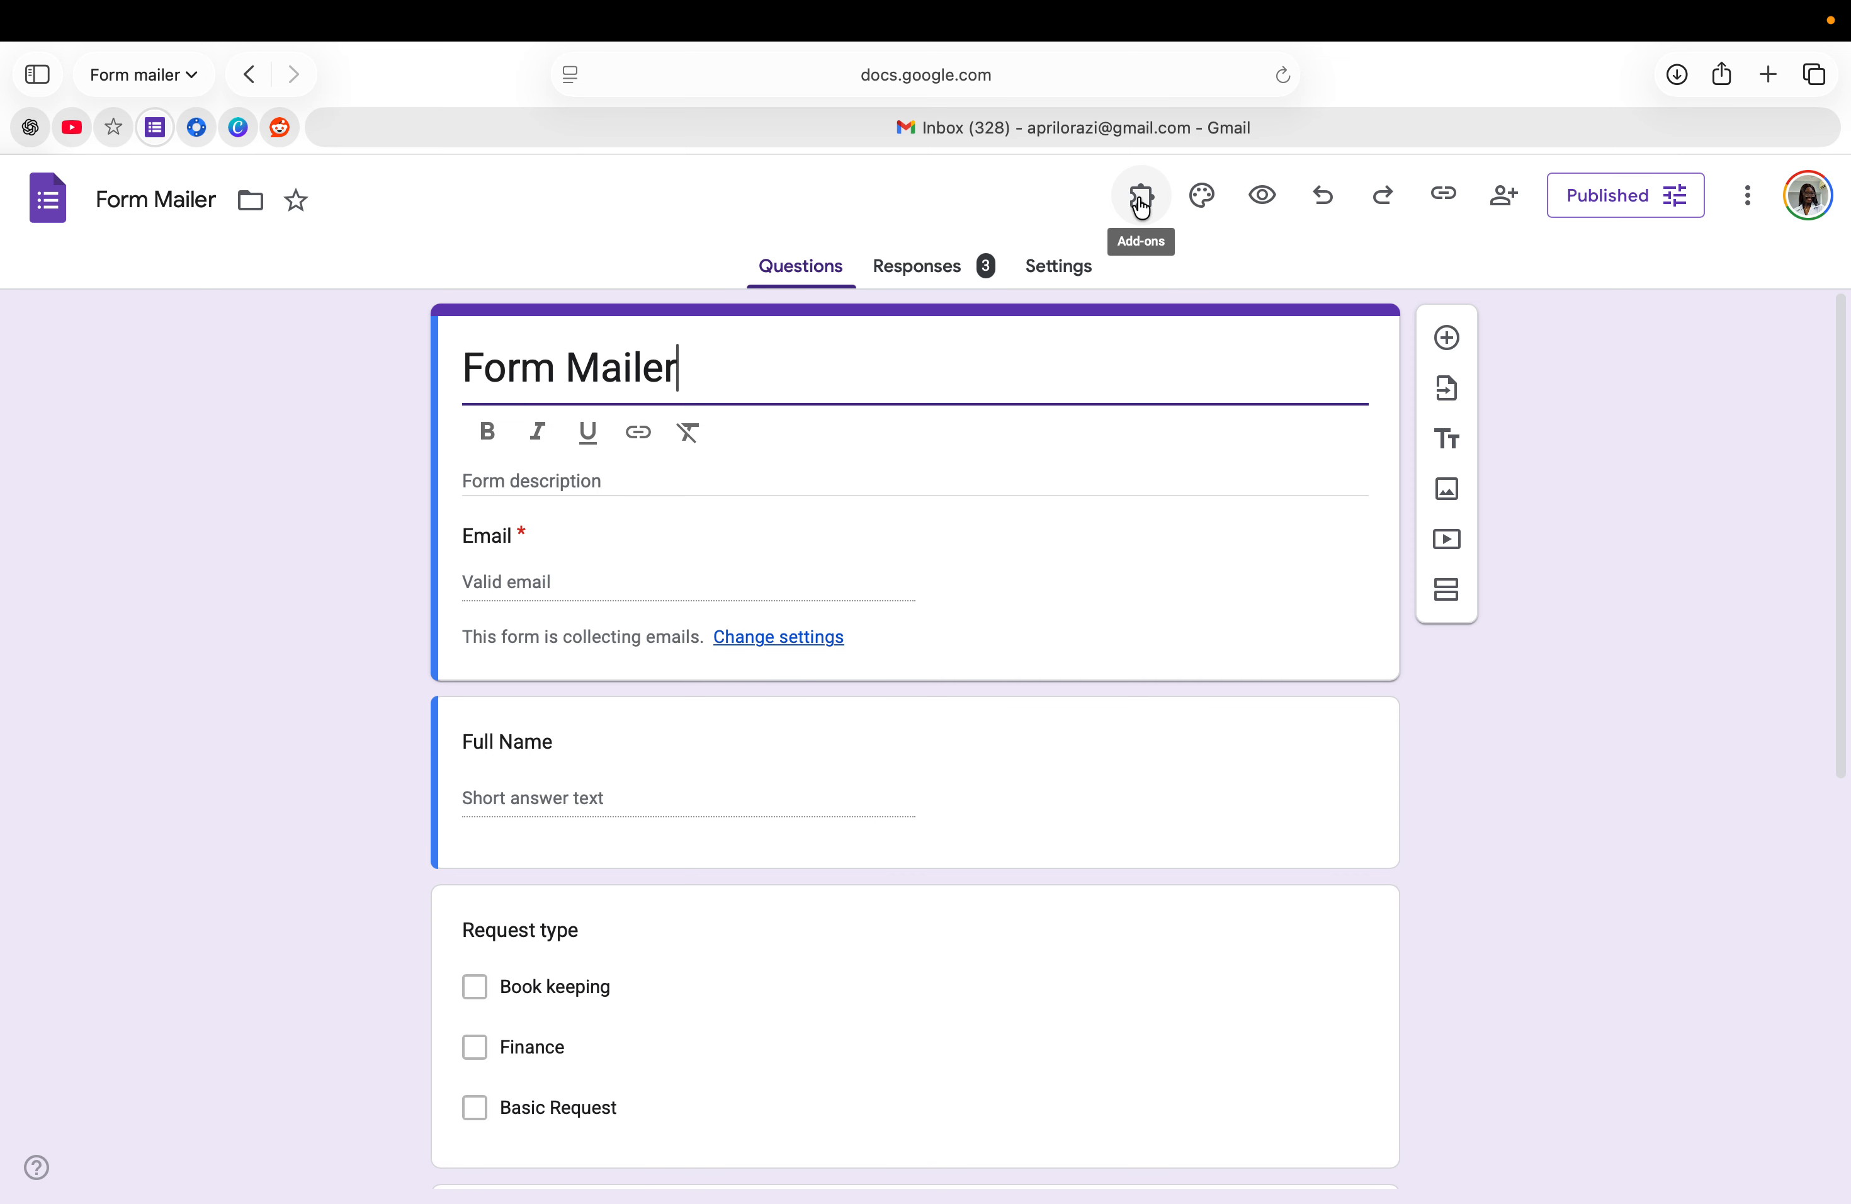
{"action": "left_click", "coordinate": [1161, 227]}
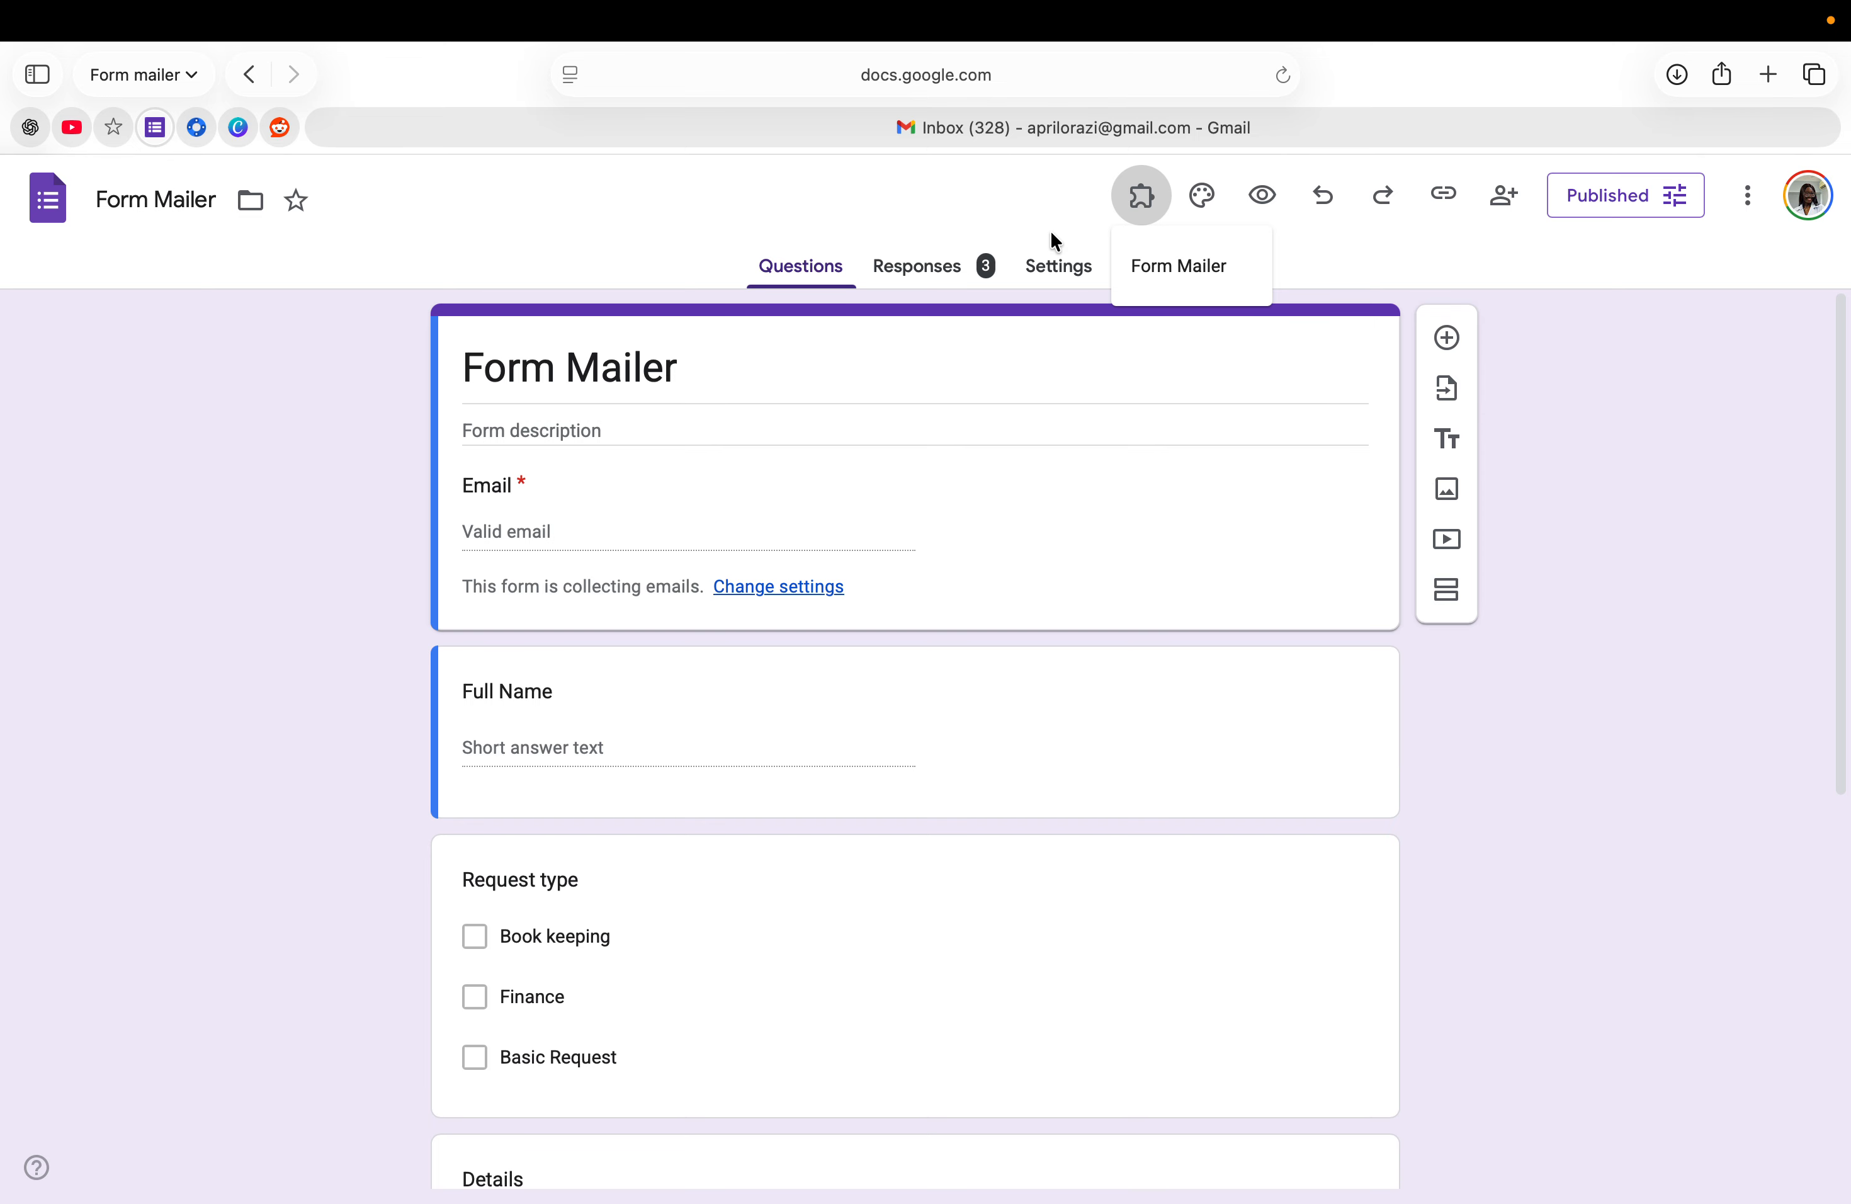
{"action": "left_click", "coordinate": [1165, 274]}
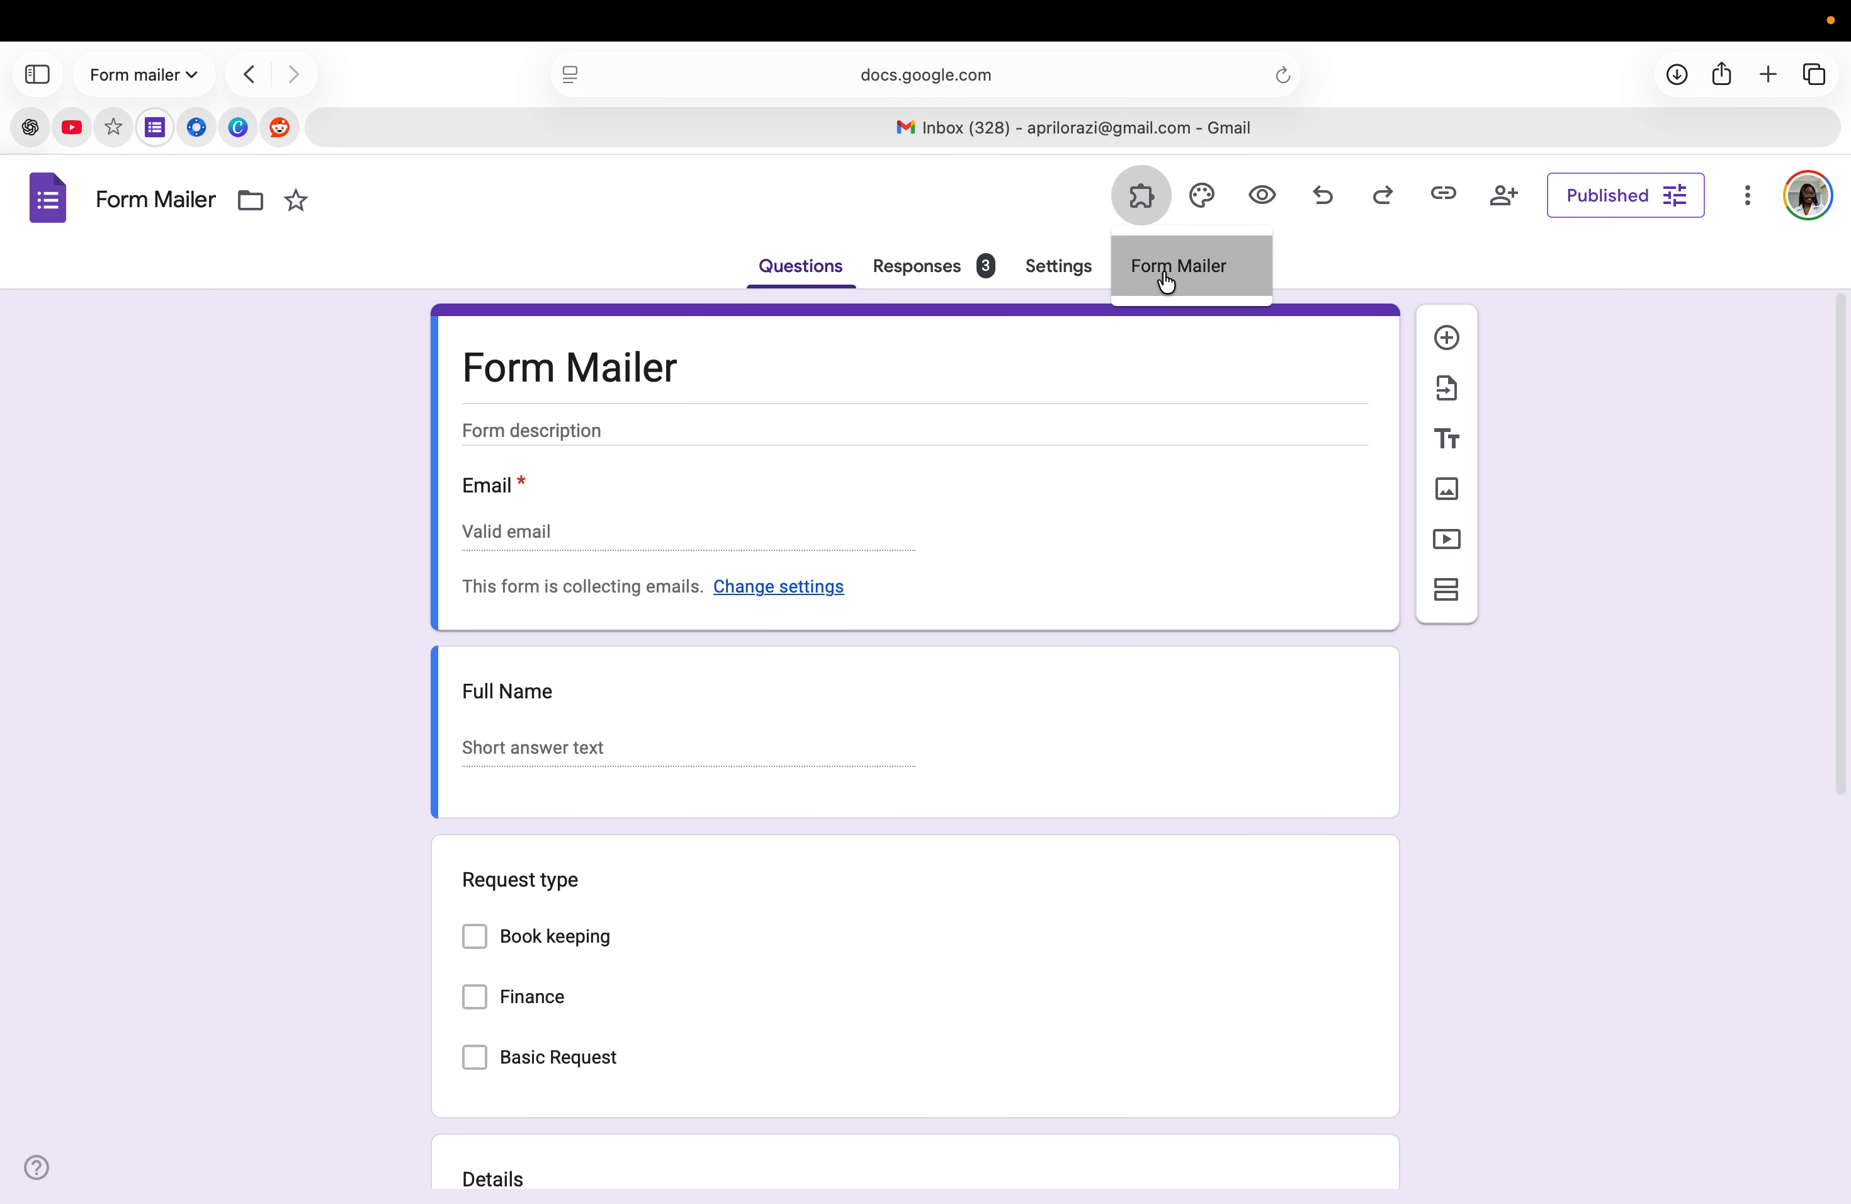
{"action": "left_click", "coordinate": [890, 334]}
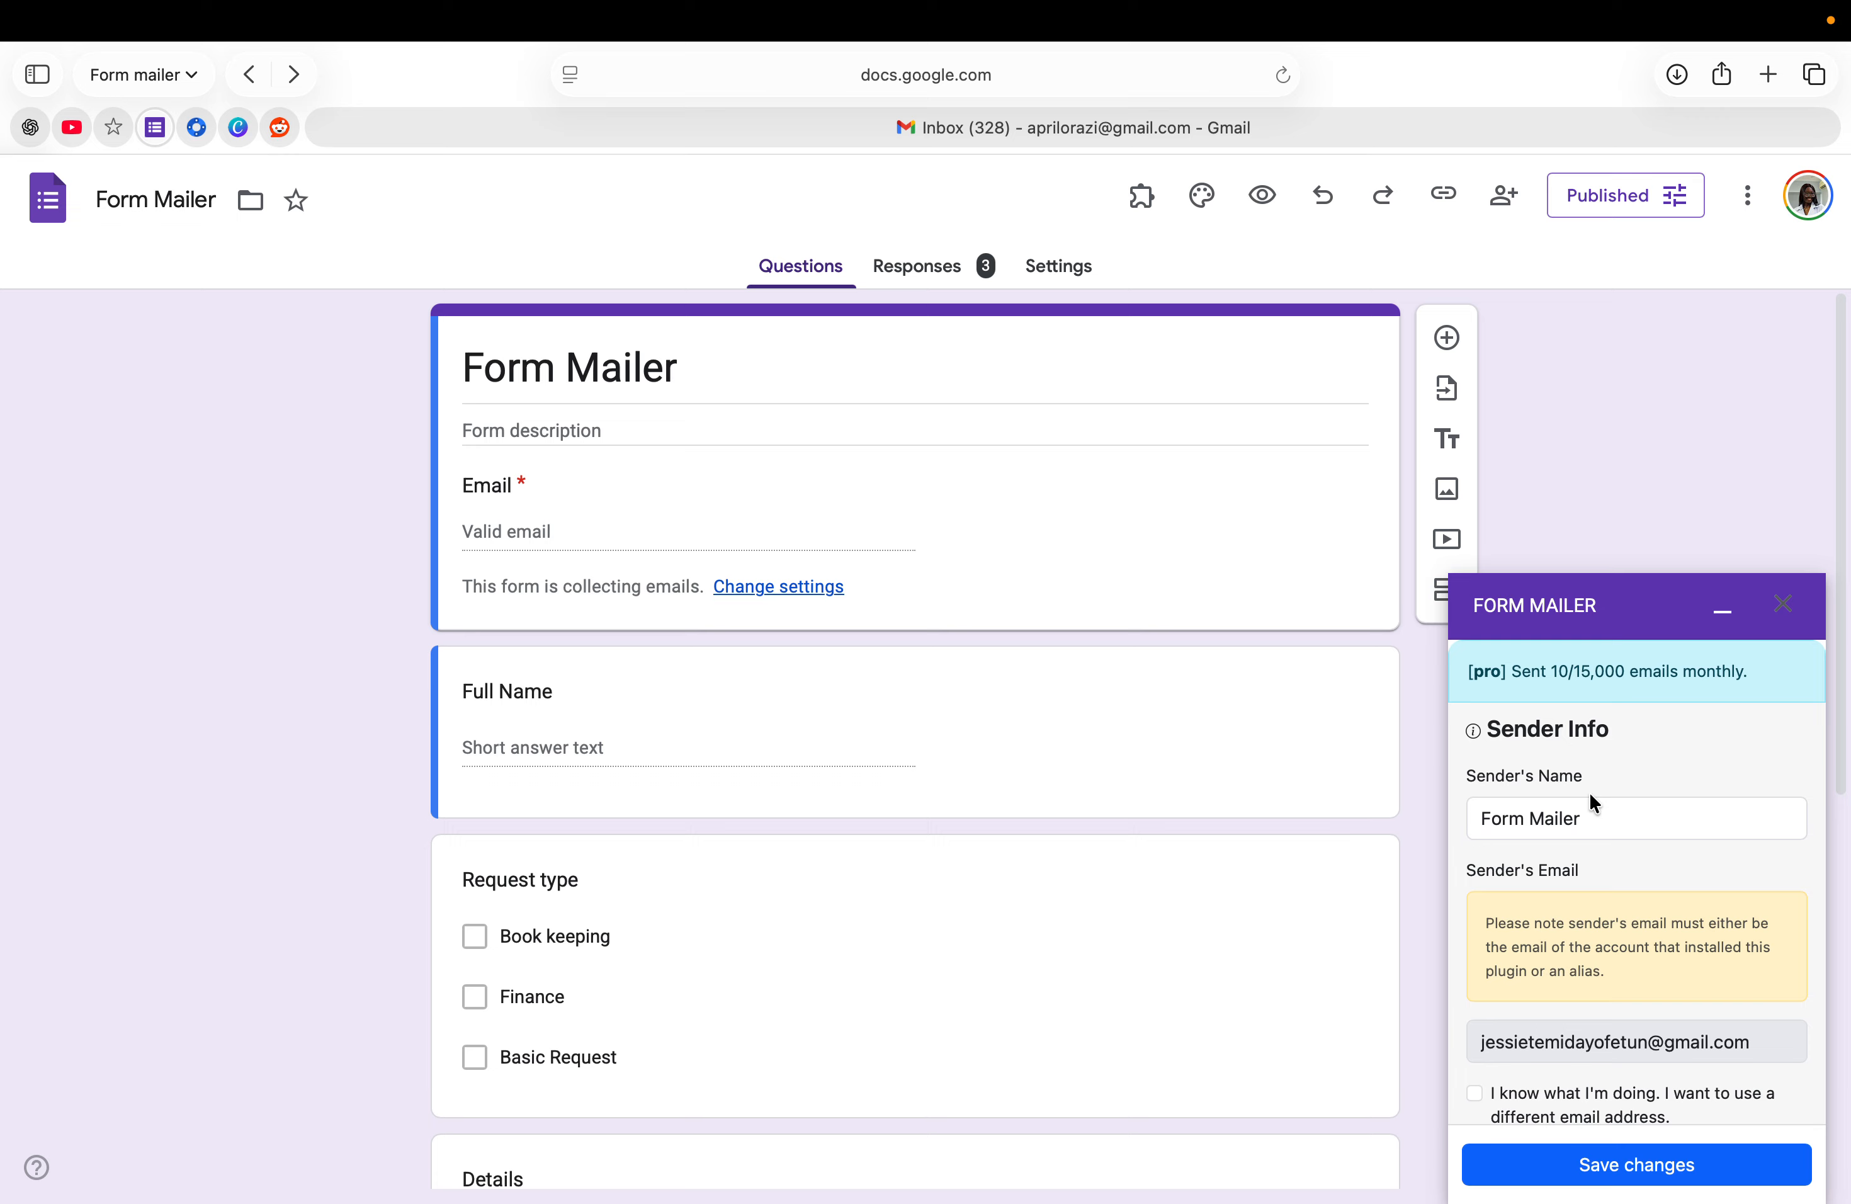
{"action": "left_click", "coordinate": [1588, 822]}
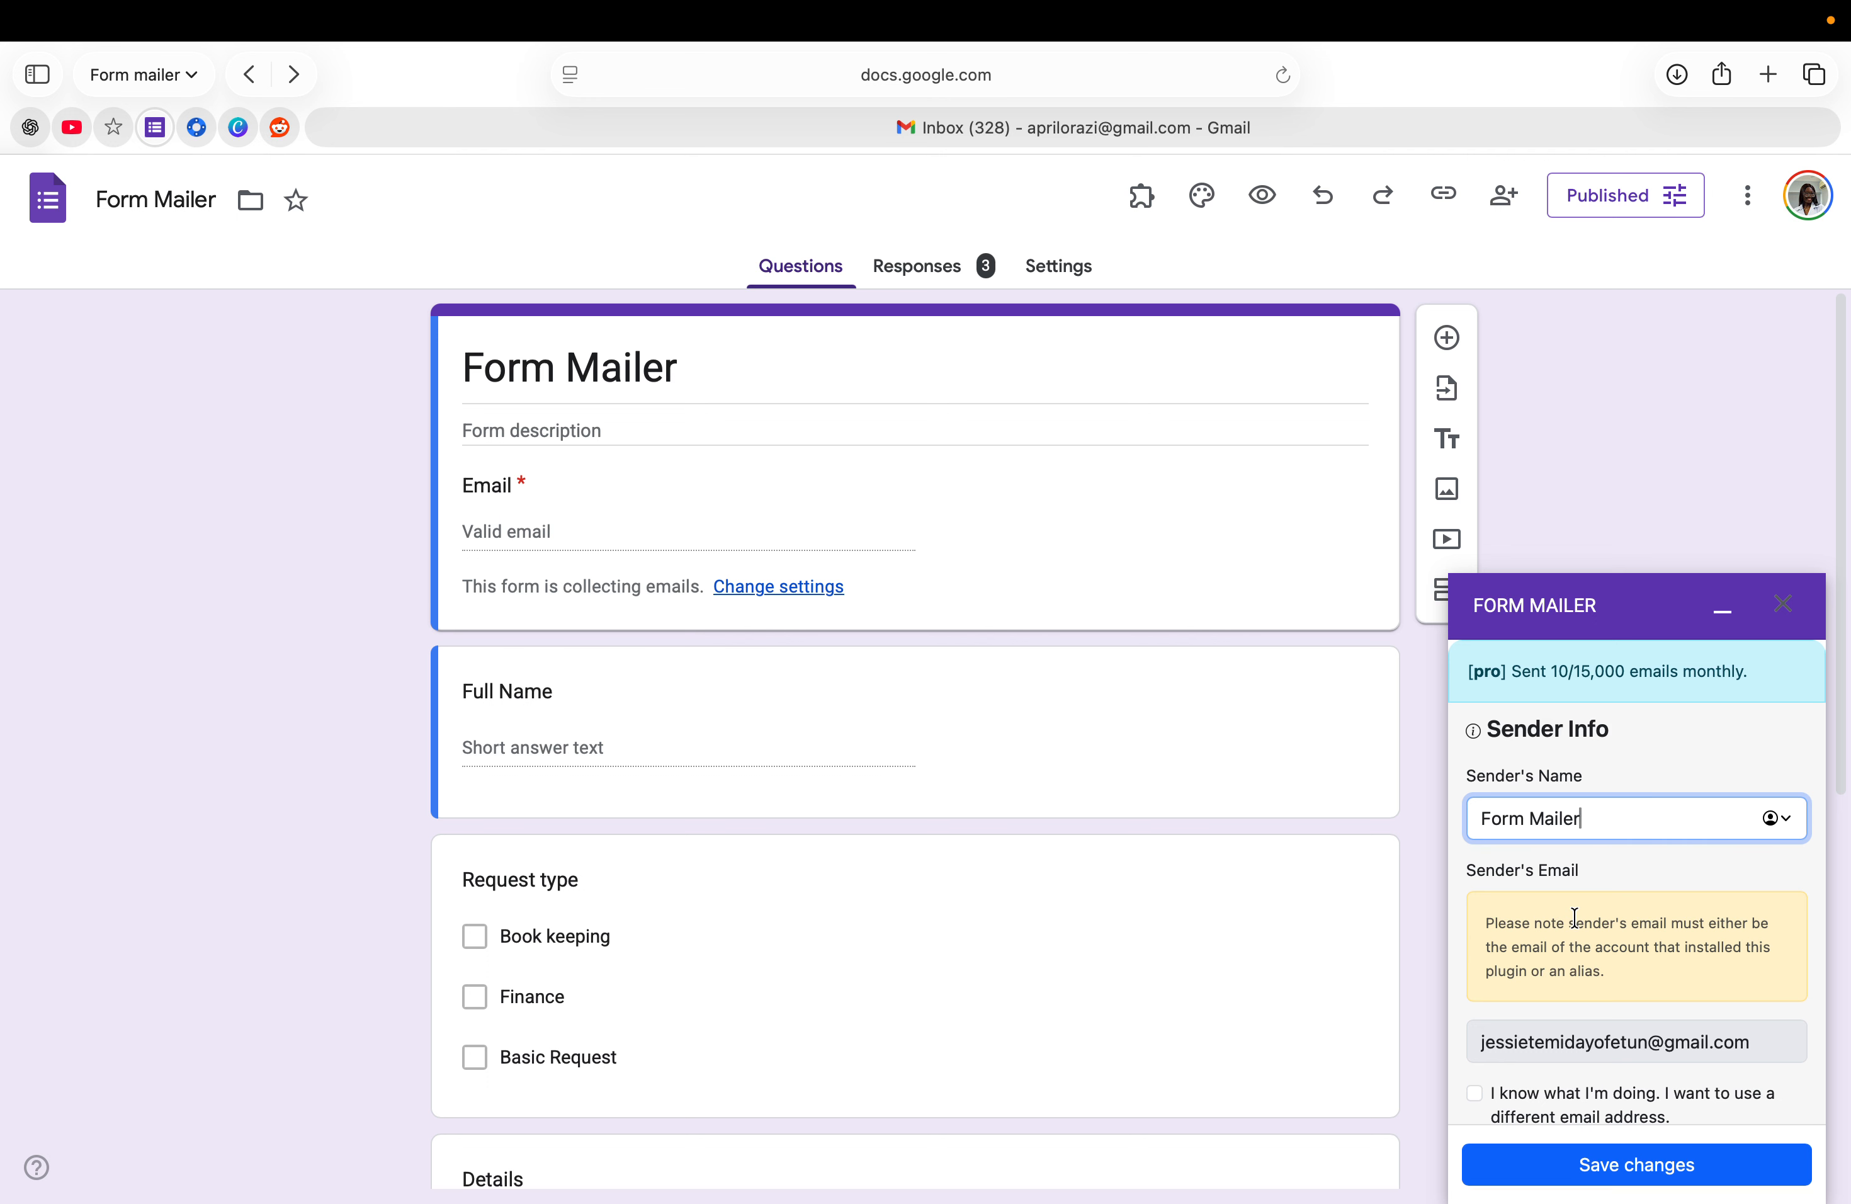
{"action": "scroll", "coordinate": [1573, 915], "scroll_direction": "down", "scroll_amount": 8}
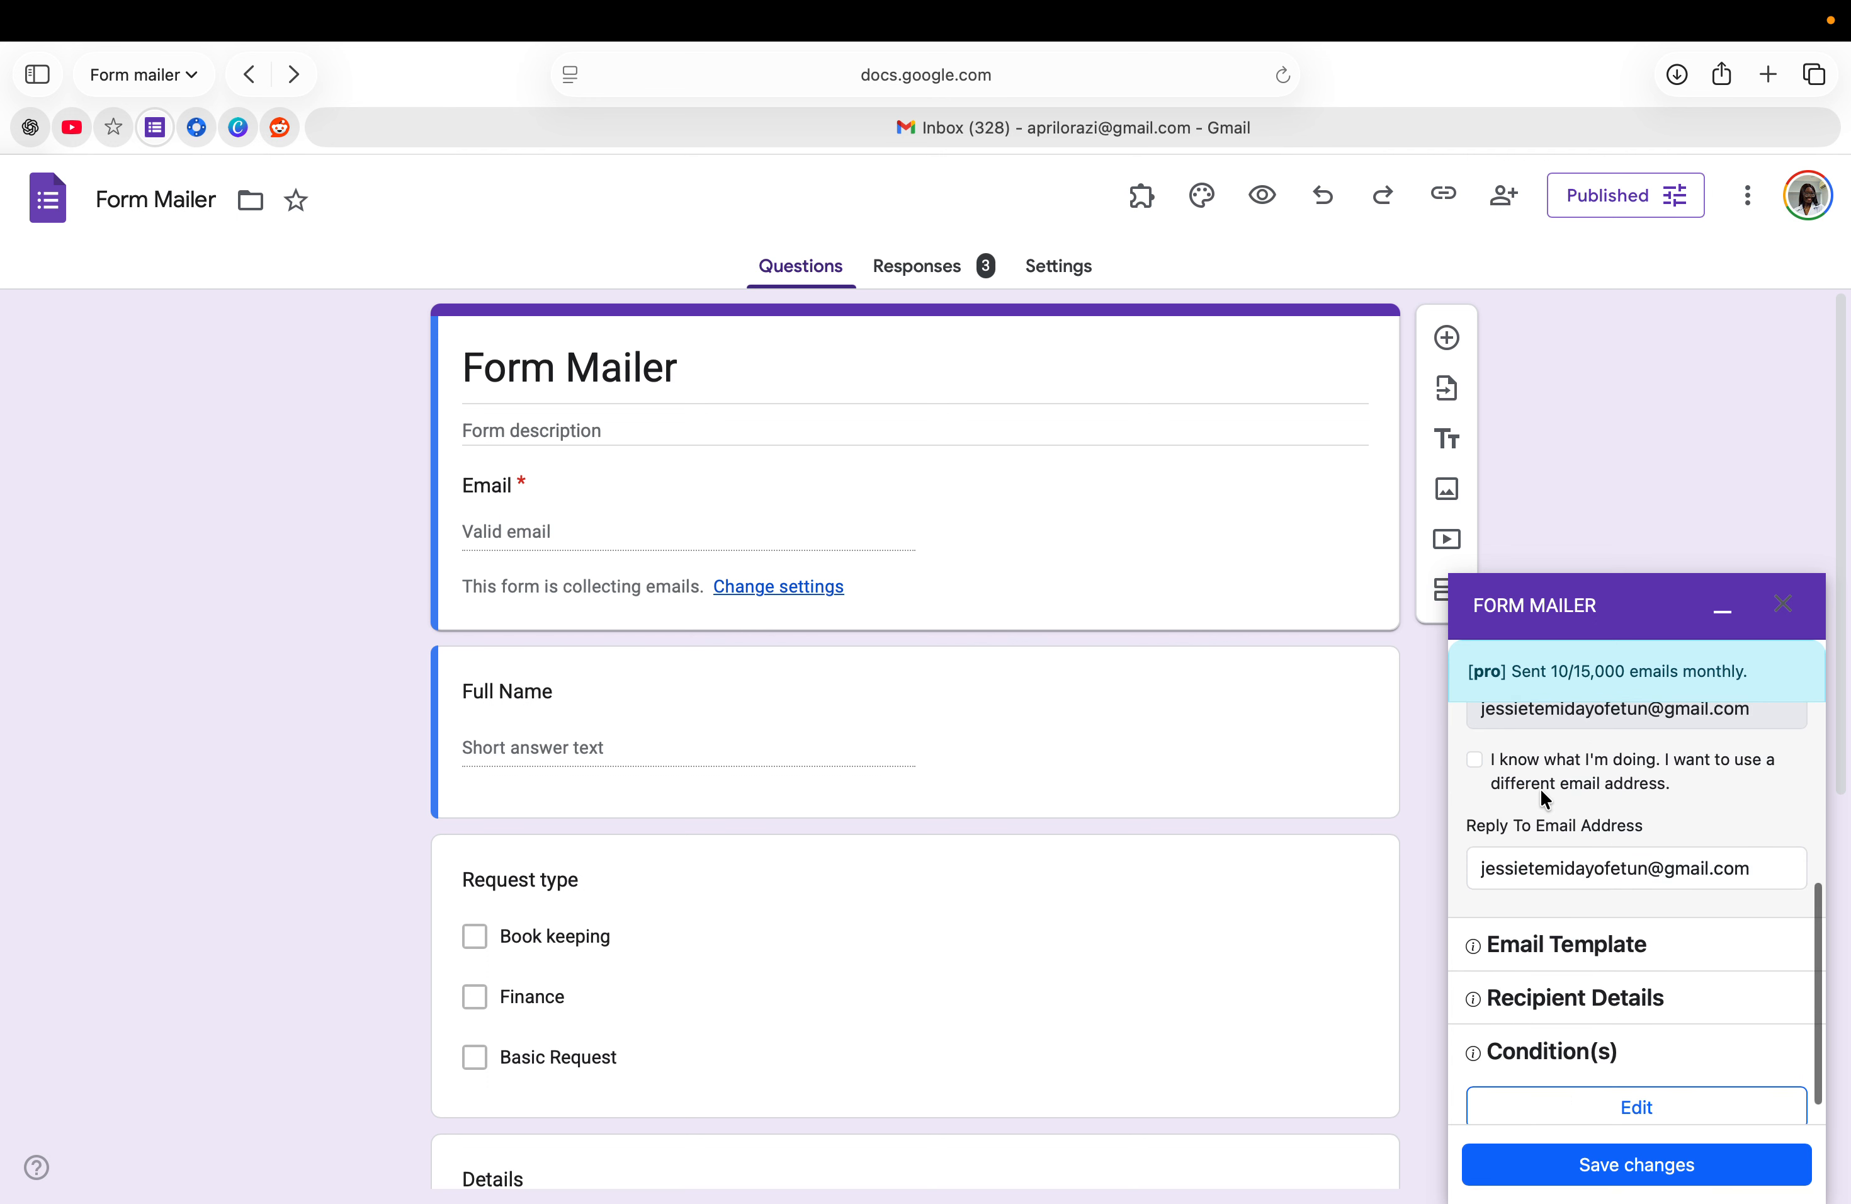
{"action": "scroll", "coordinate": [1524, 791], "scroll_direction": "up", "scroll_amount": 2}
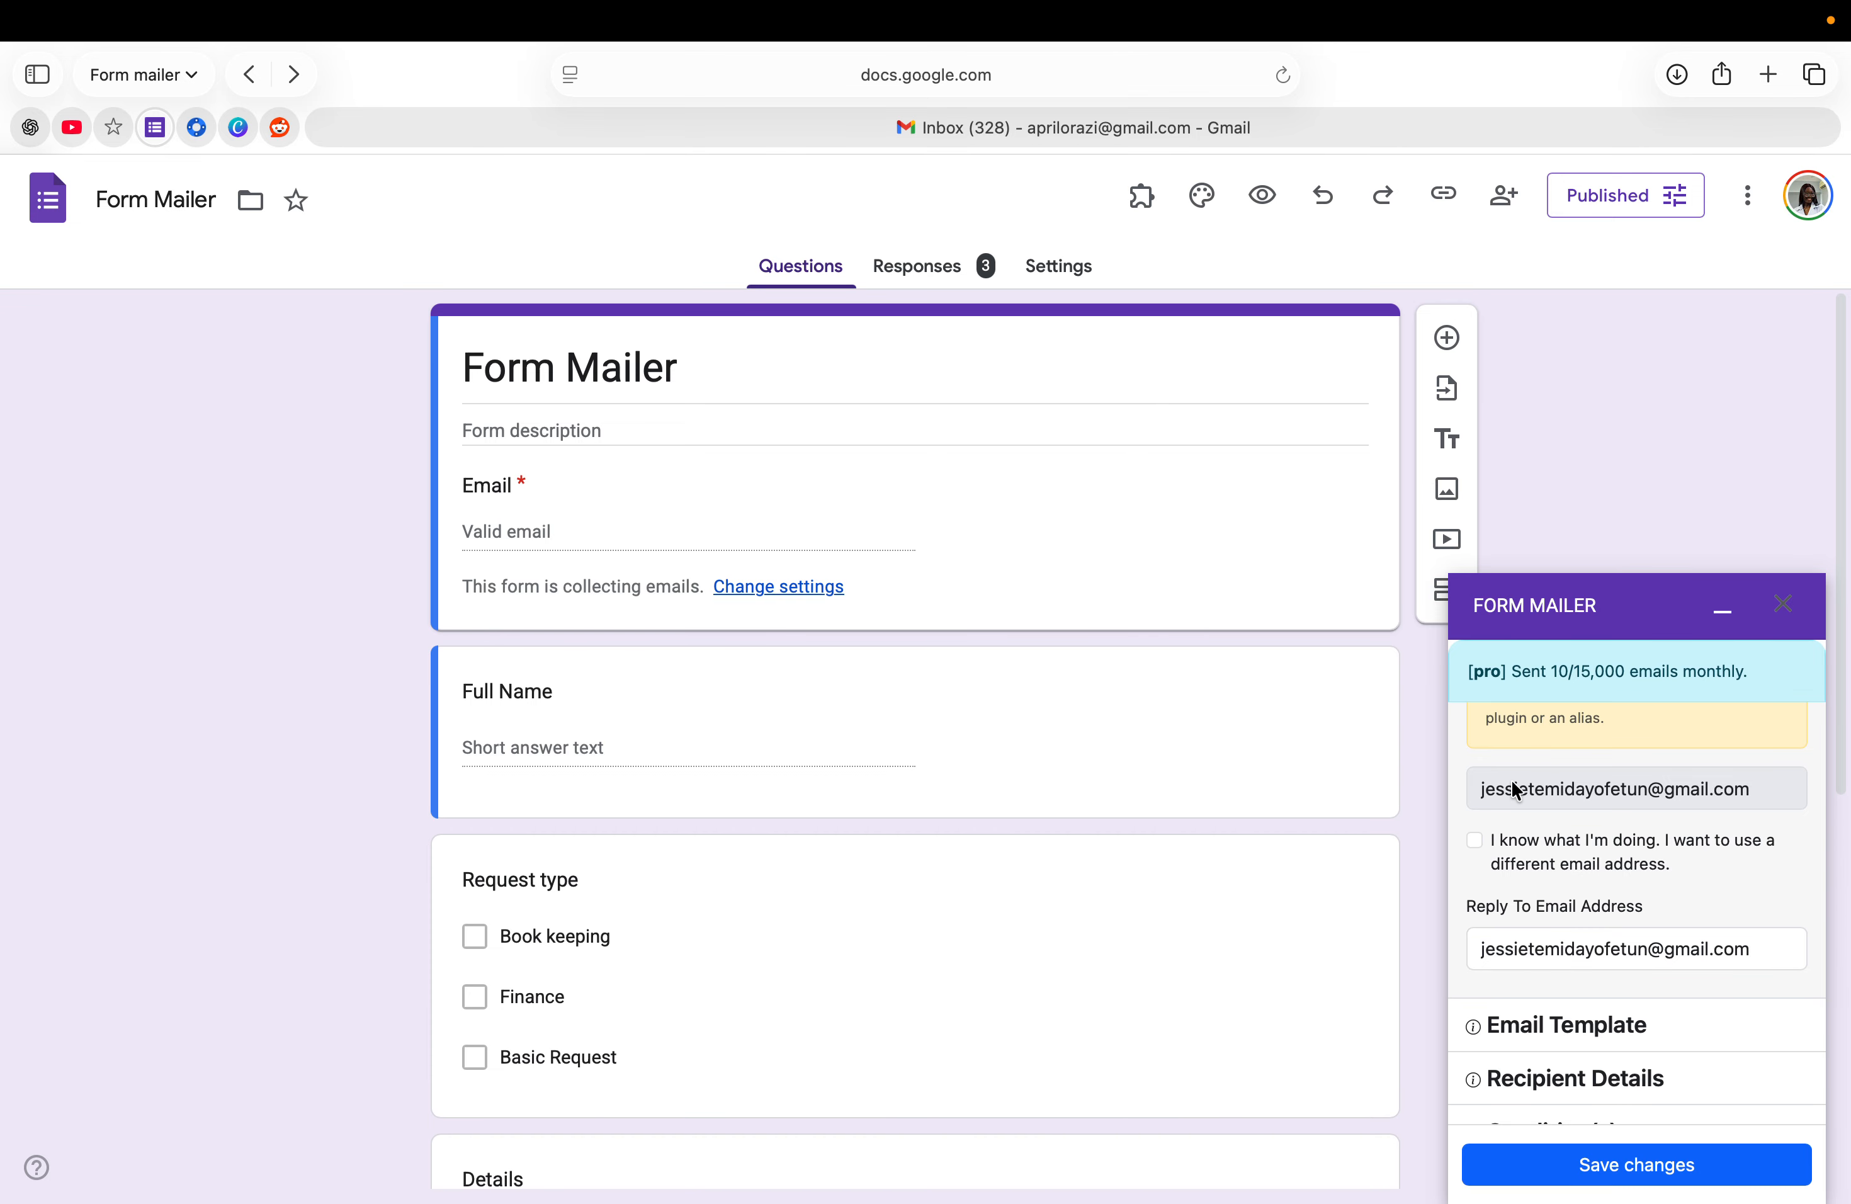
{"action": "scroll", "coordinate": [1545, 881], "scroll_direction": "down", "scroll_amount": 3}
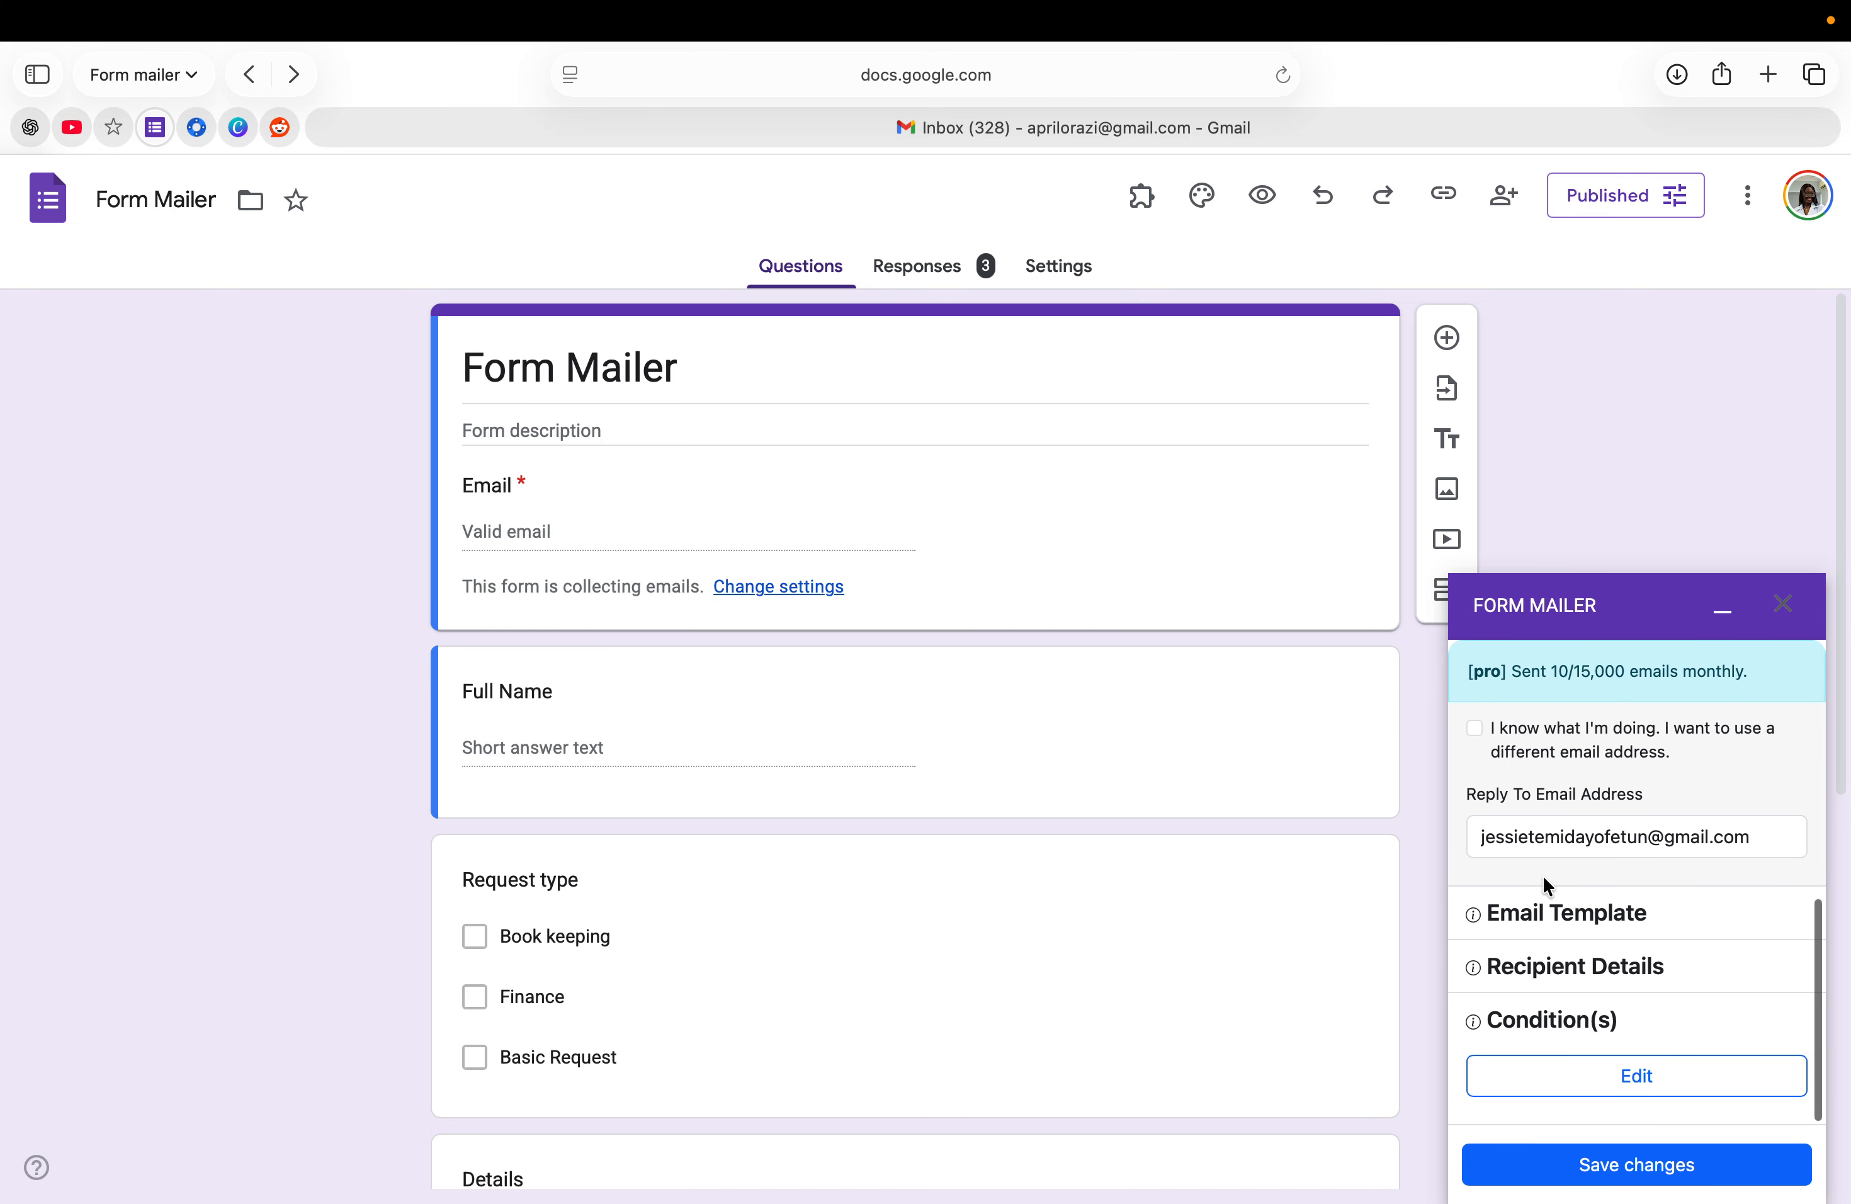
- Review the respondent template 'Your Order Has Been Successfully Received' and its form fields, then save
{"action": "left_click", "coordinate": [1539, 921]}
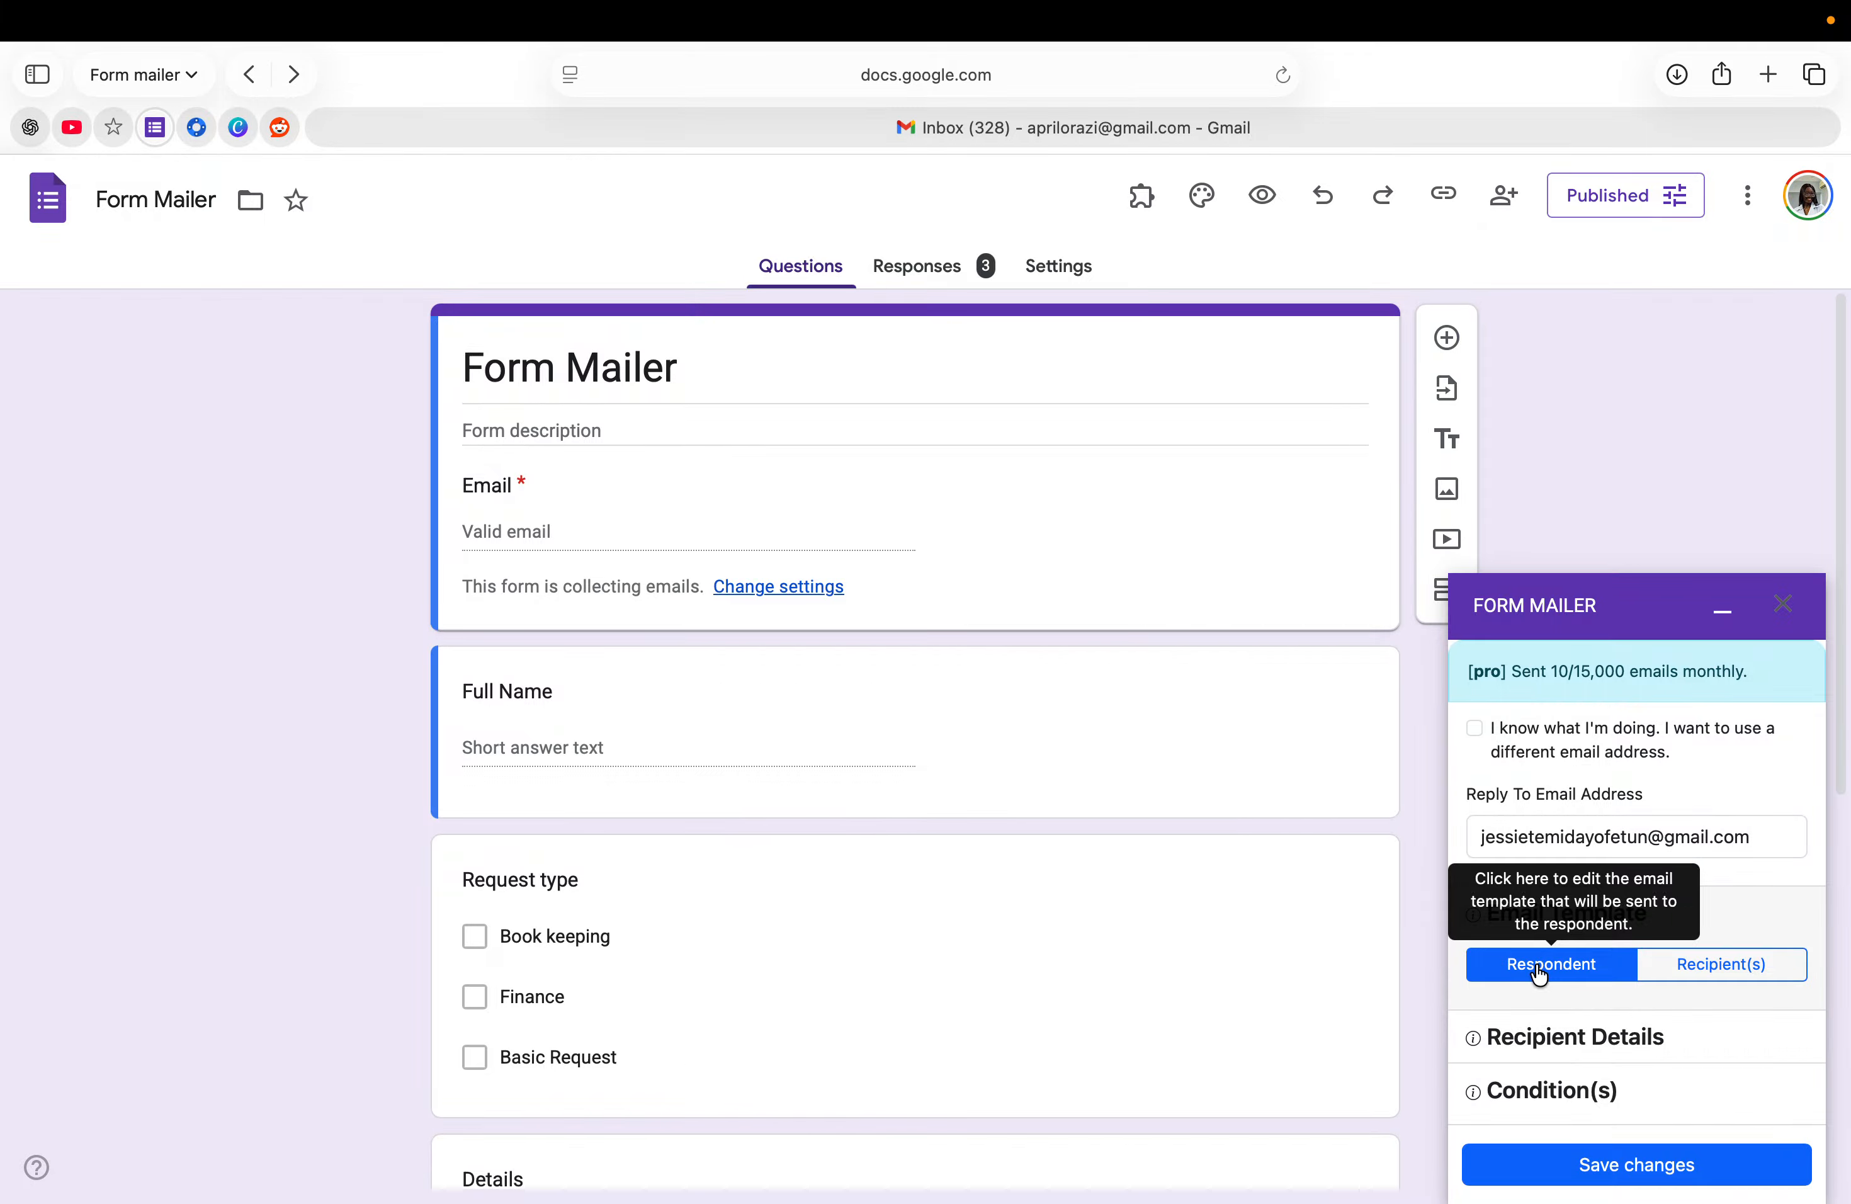
{"action": "left_click", "coordinate": [1538, 971]}
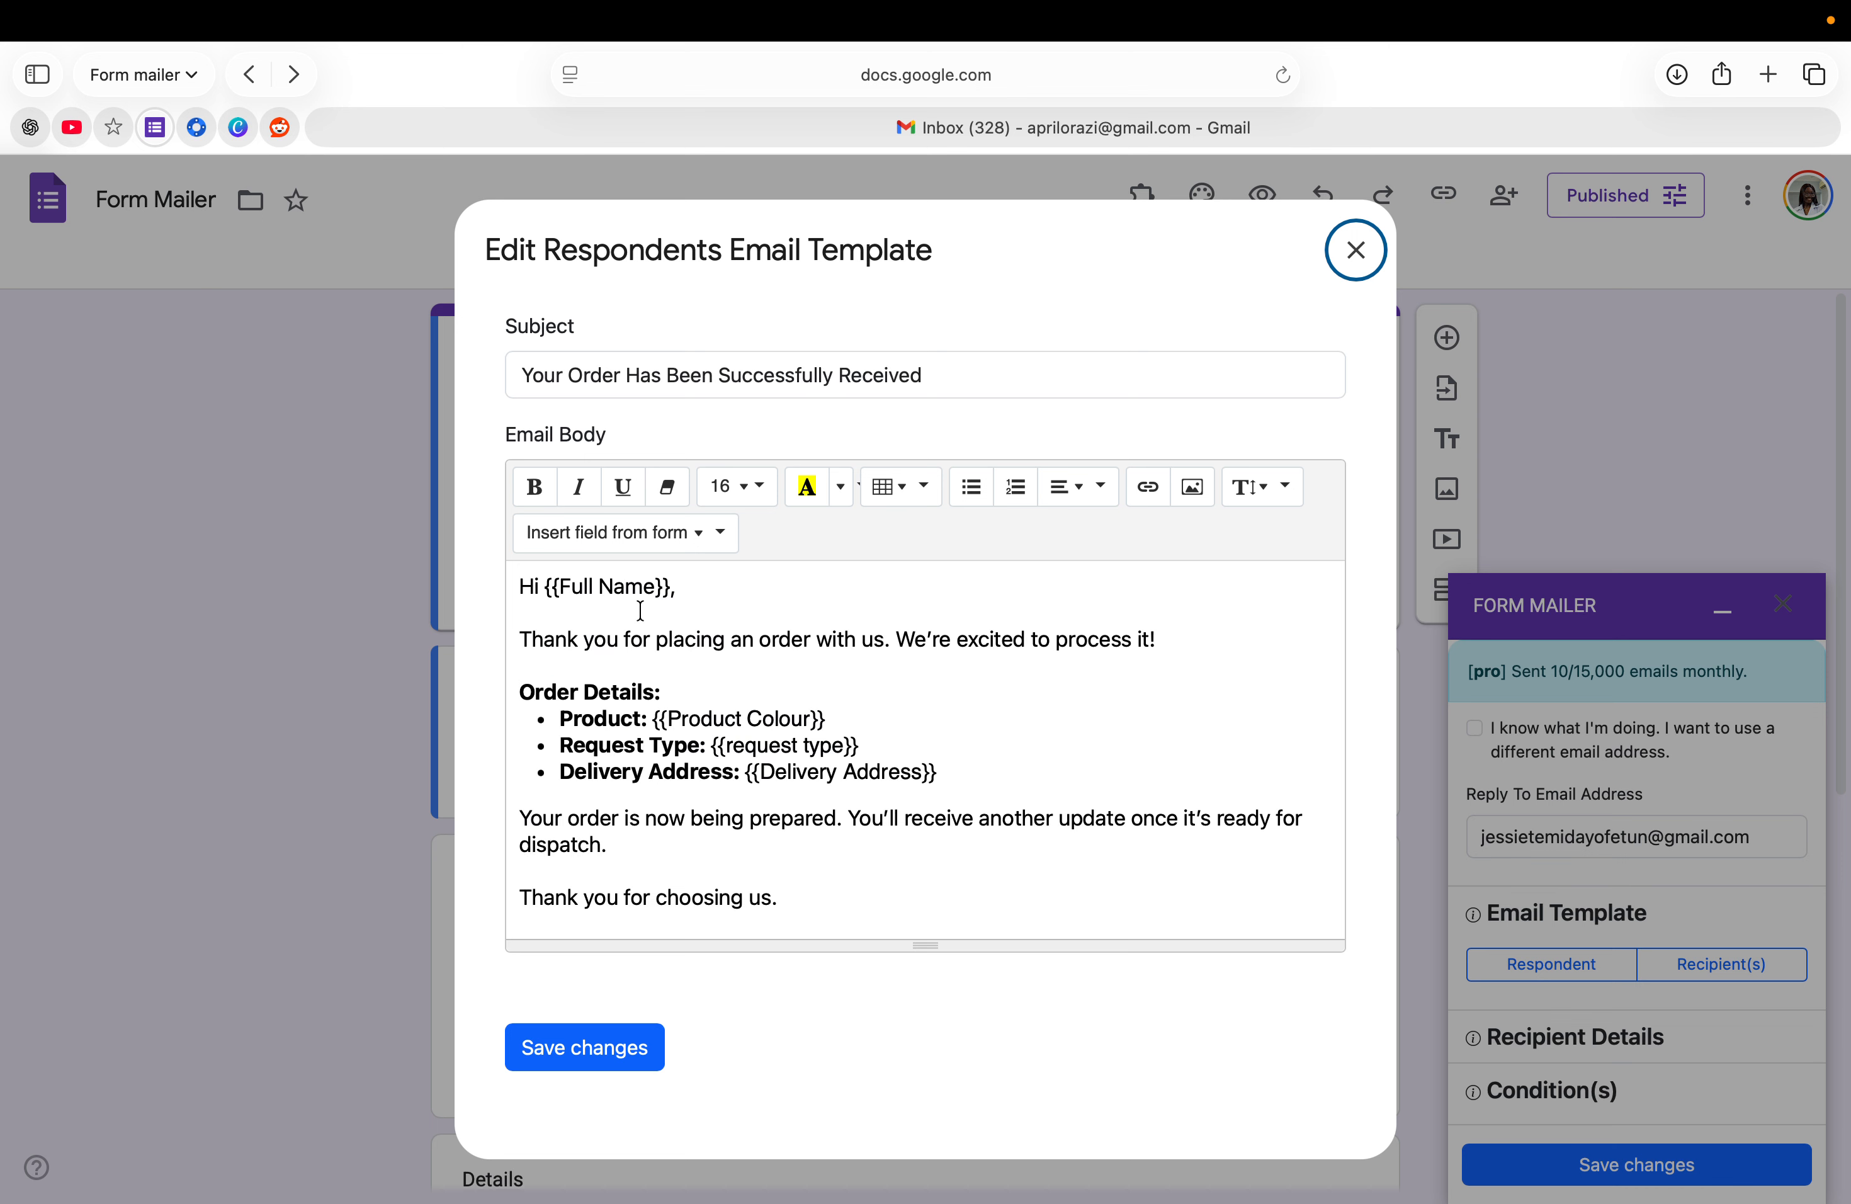
{"action": "left_click", "coordinate": [790, 718]}
{"action": "left_click", "coordinate": [686, 531]}
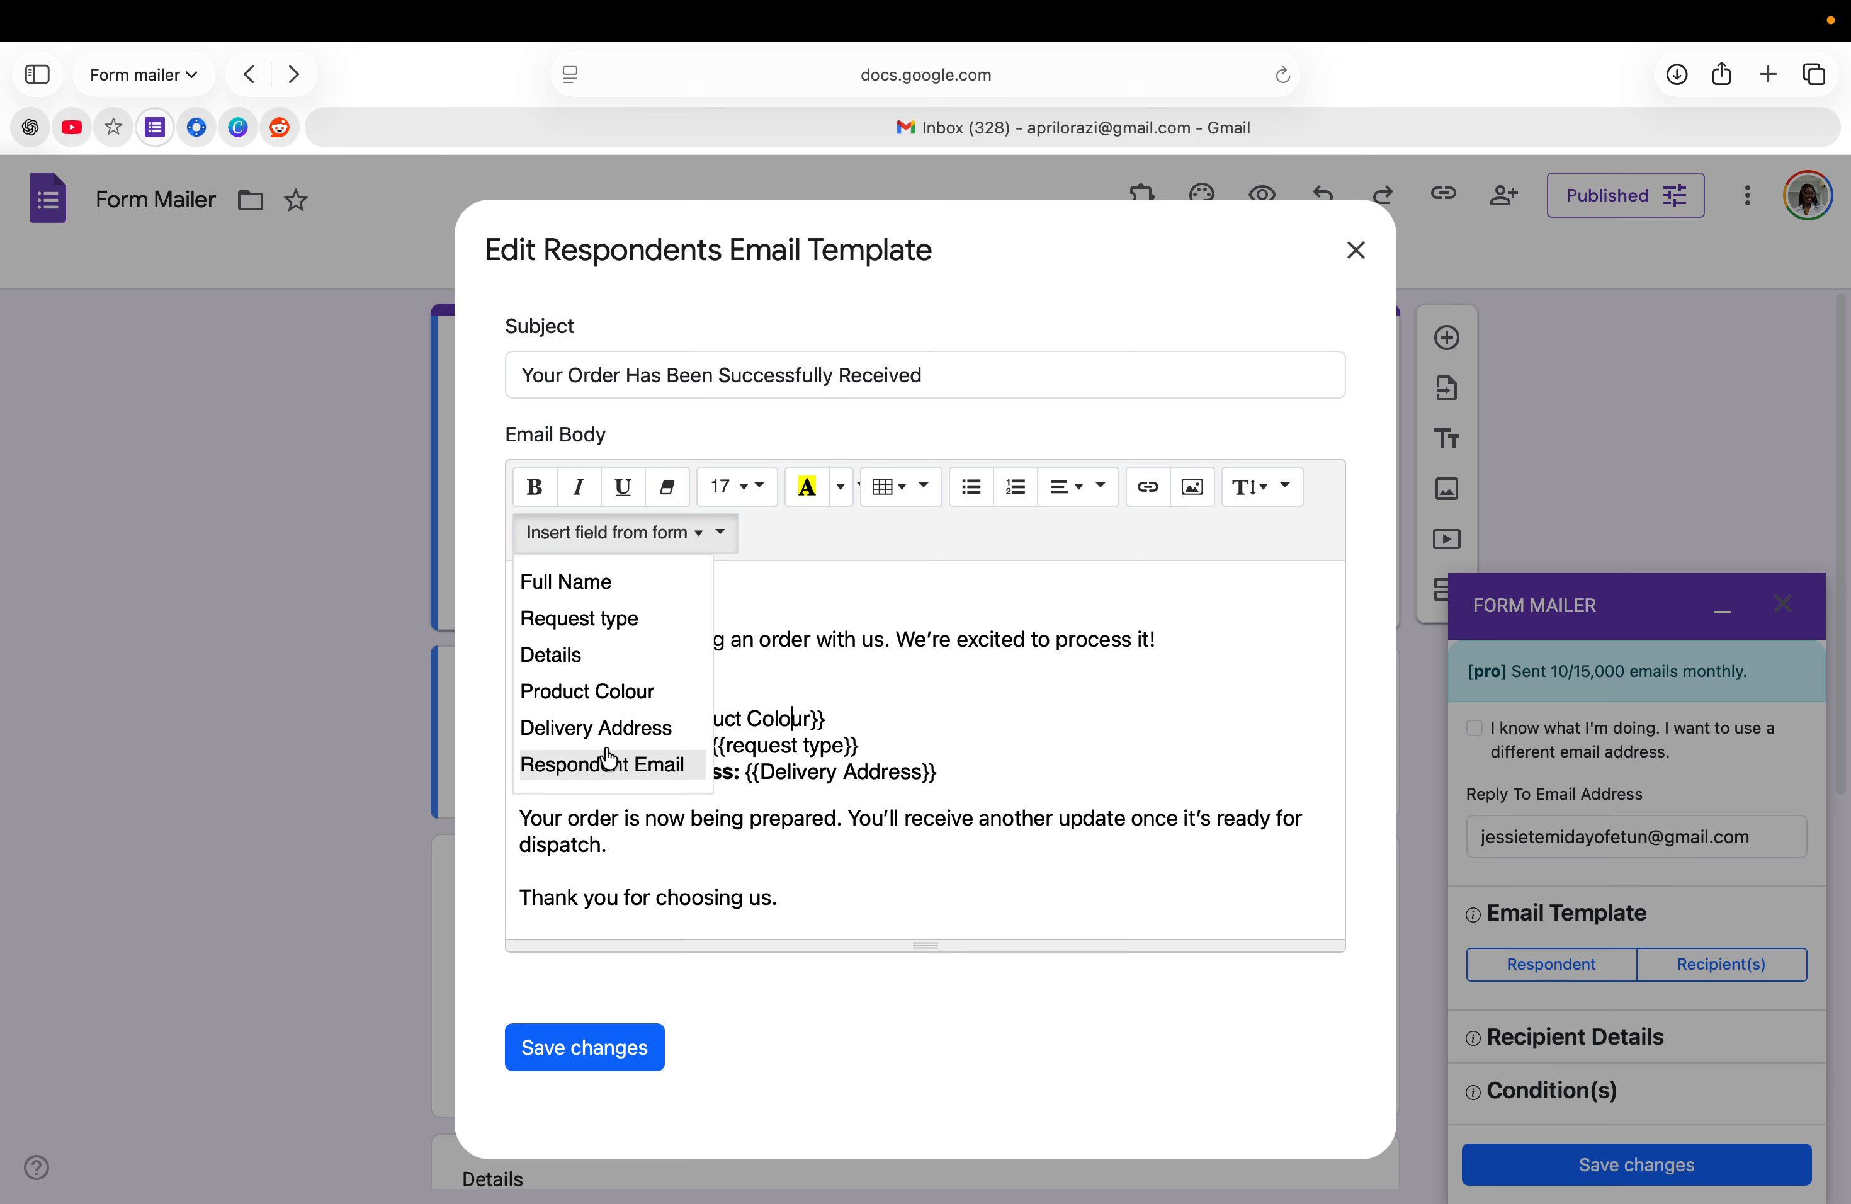
{"action": "left_click", "coordinate": [835, 719]}
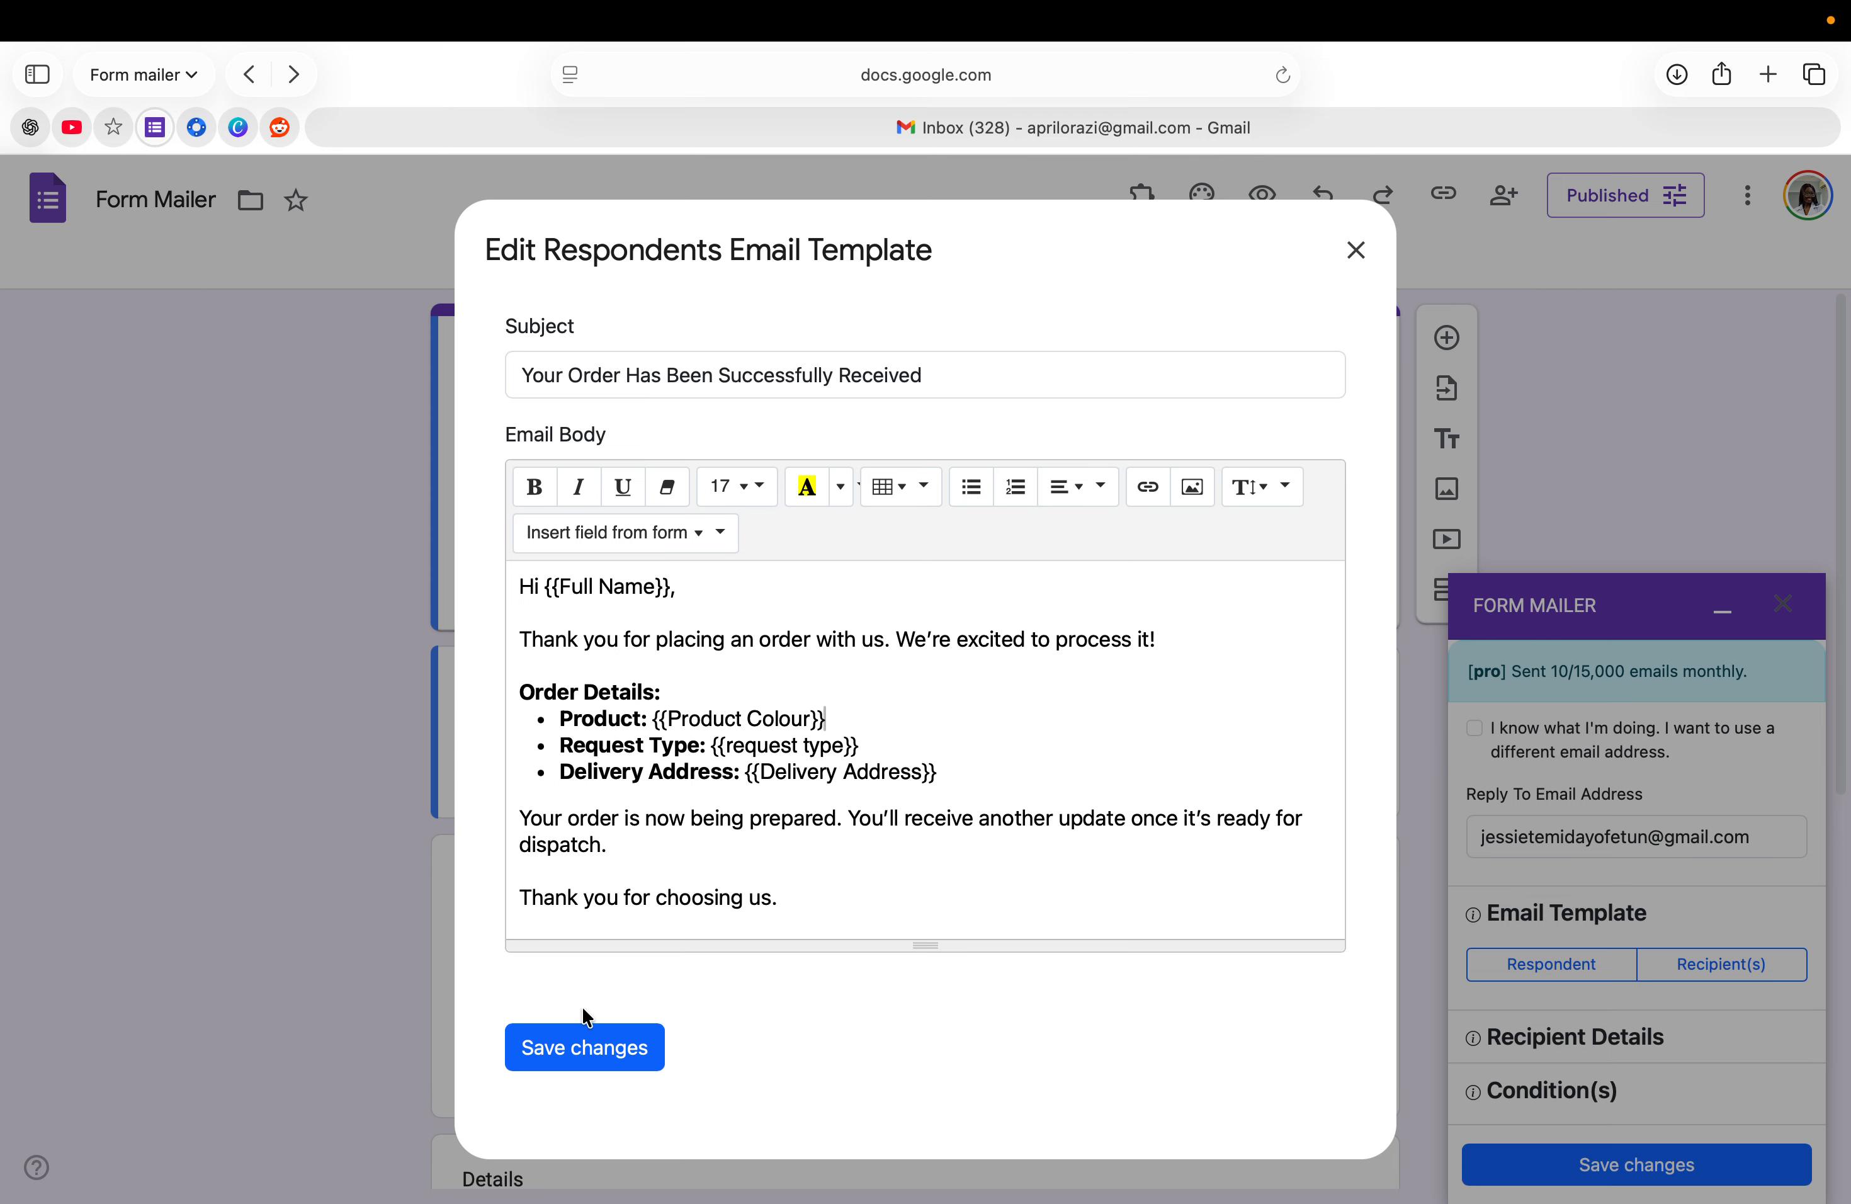
{"action": "left_click", "coordinate": [592, 1060]}
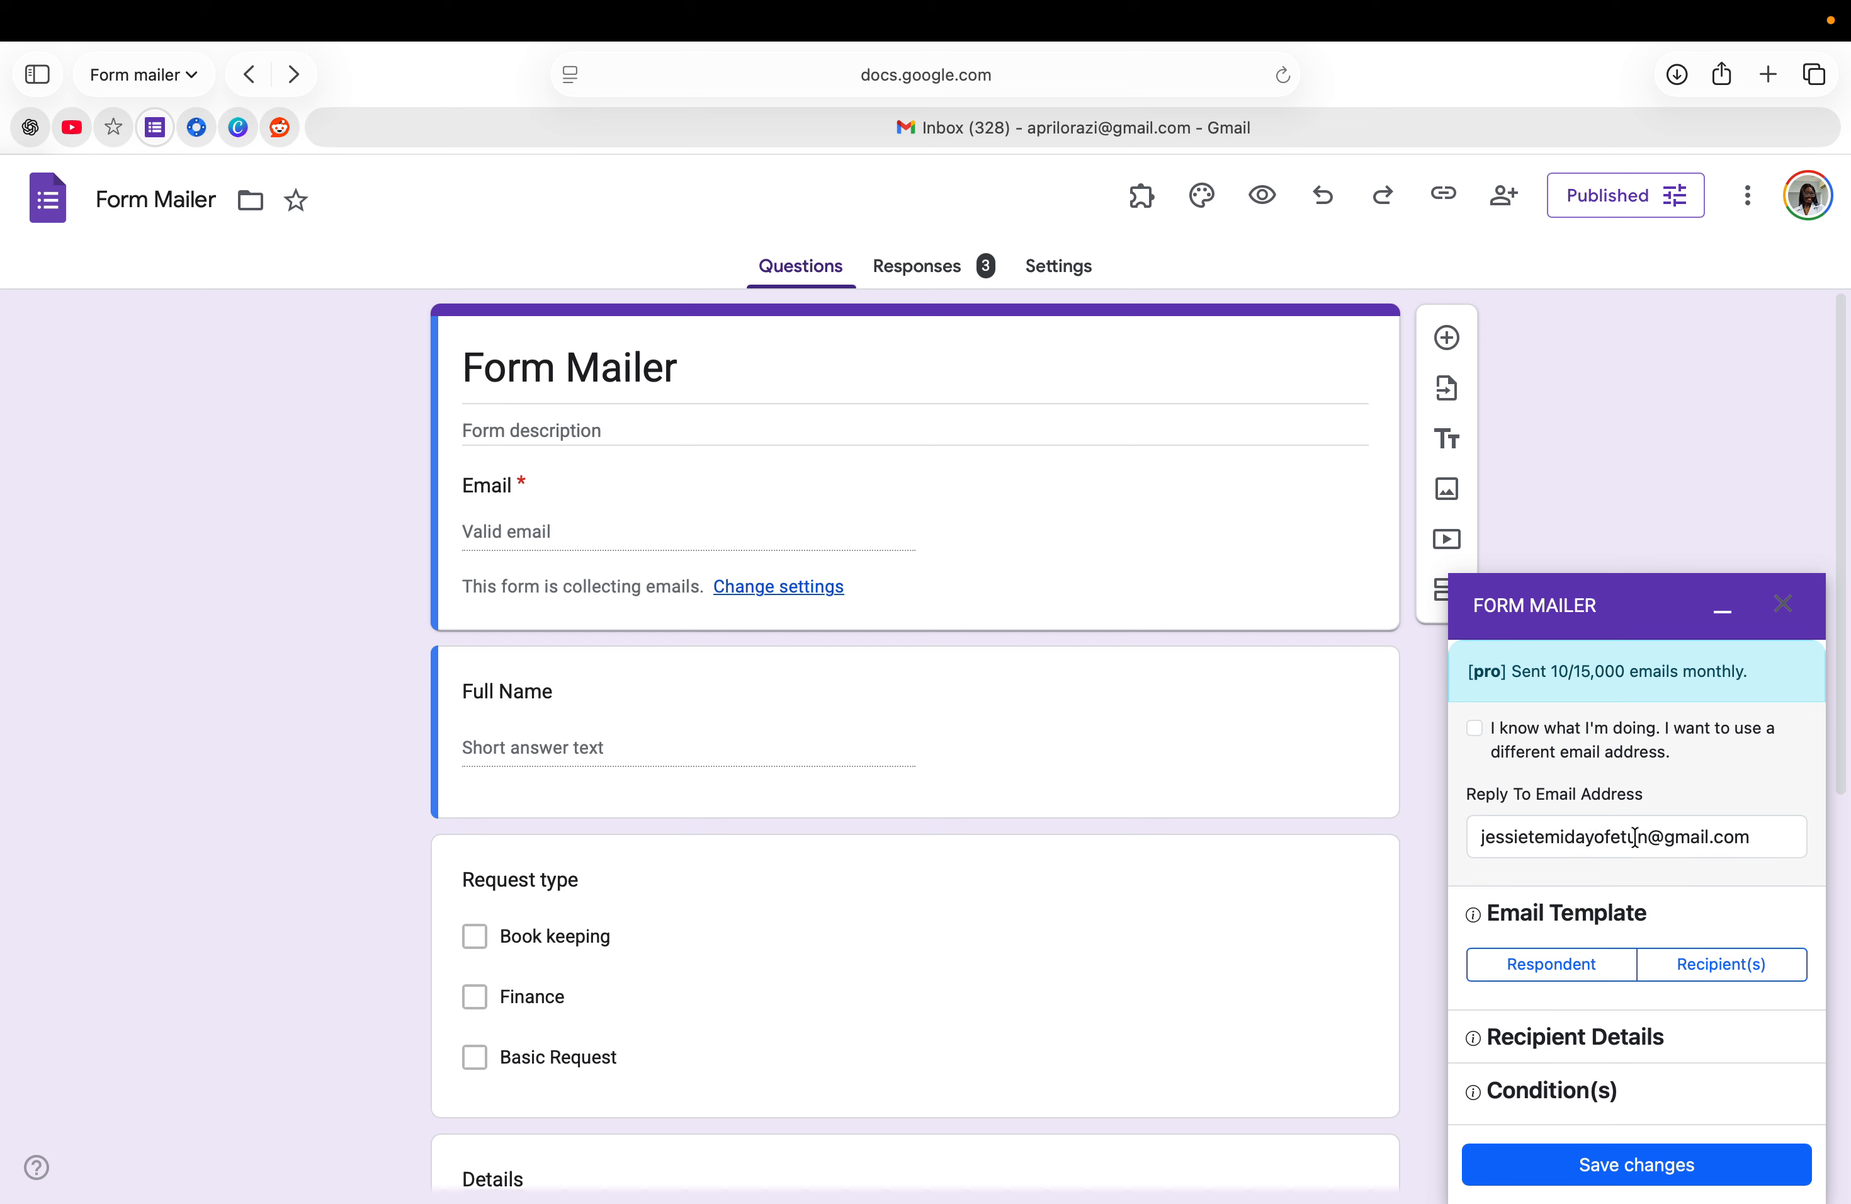
- Review the 'New Order Received' recipient template body and field list, then save it
{"action": "left_click", "coordinate": [1754, 981]}
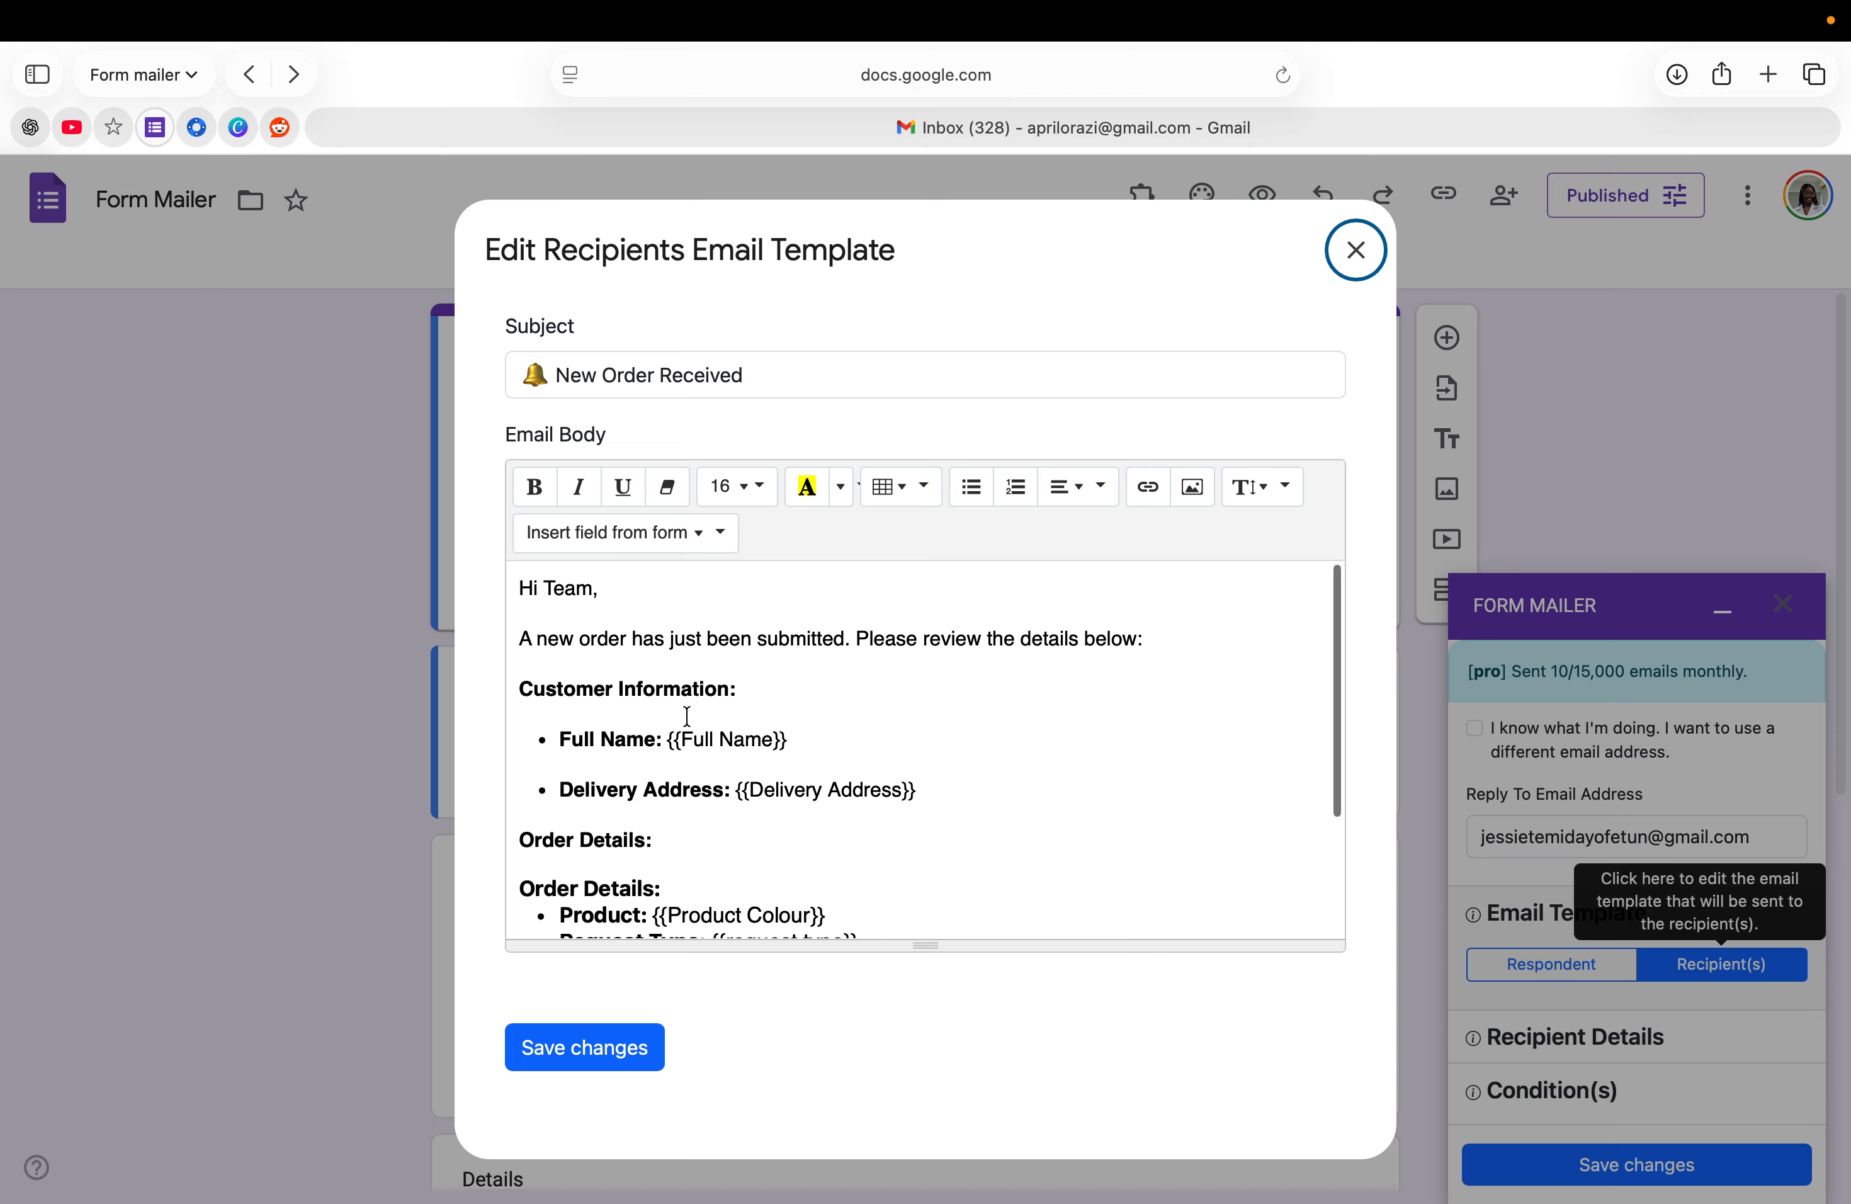
{"action": "scroll", "coordinate": [687, 716], "scroll_direction": "down", "scroll_amount": 5}
{"action": "scroll", "coordinate": [687, 715], "scroll_direction": "up", "scroll_amount": 5}
{"action": "scroll", "coordinate": [686, 715], "scroll_direction": "down", "scroll_amount": 2}
{"action": "scroll", "coordinate": [686, 716], "scroll_direction": "down", "scroll_amount": 5}
{"action": "scroll", "coordinate": [687, 716], "scroll_direction": "up", "scroll_amount": 3}
{"action": "scroll", "coordinate": [687, 715], "scroll_direction": "up", "scroll_amount": 3}
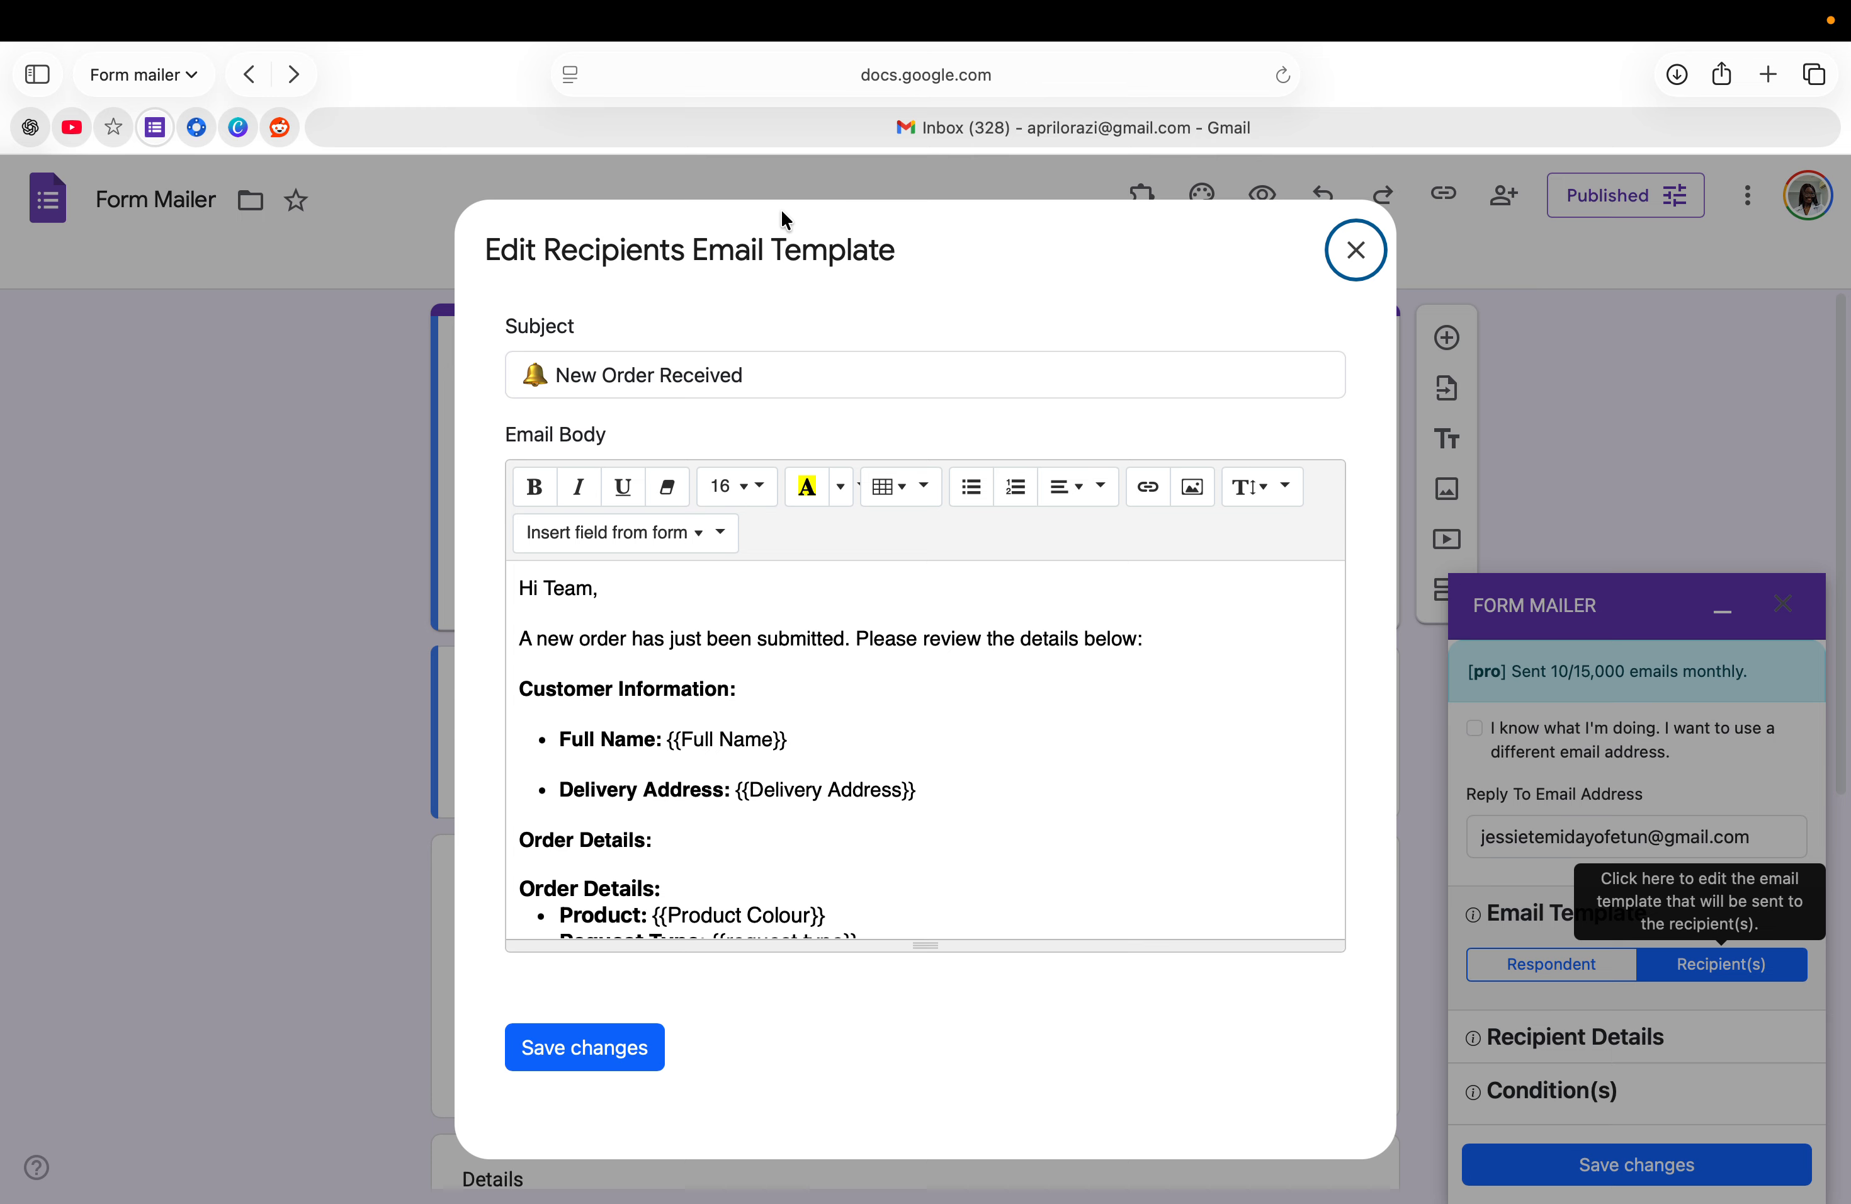
{"action": "scroll", "coordinate": [662, 901], "scroll_direction": "down", "scroll_amount": 3}
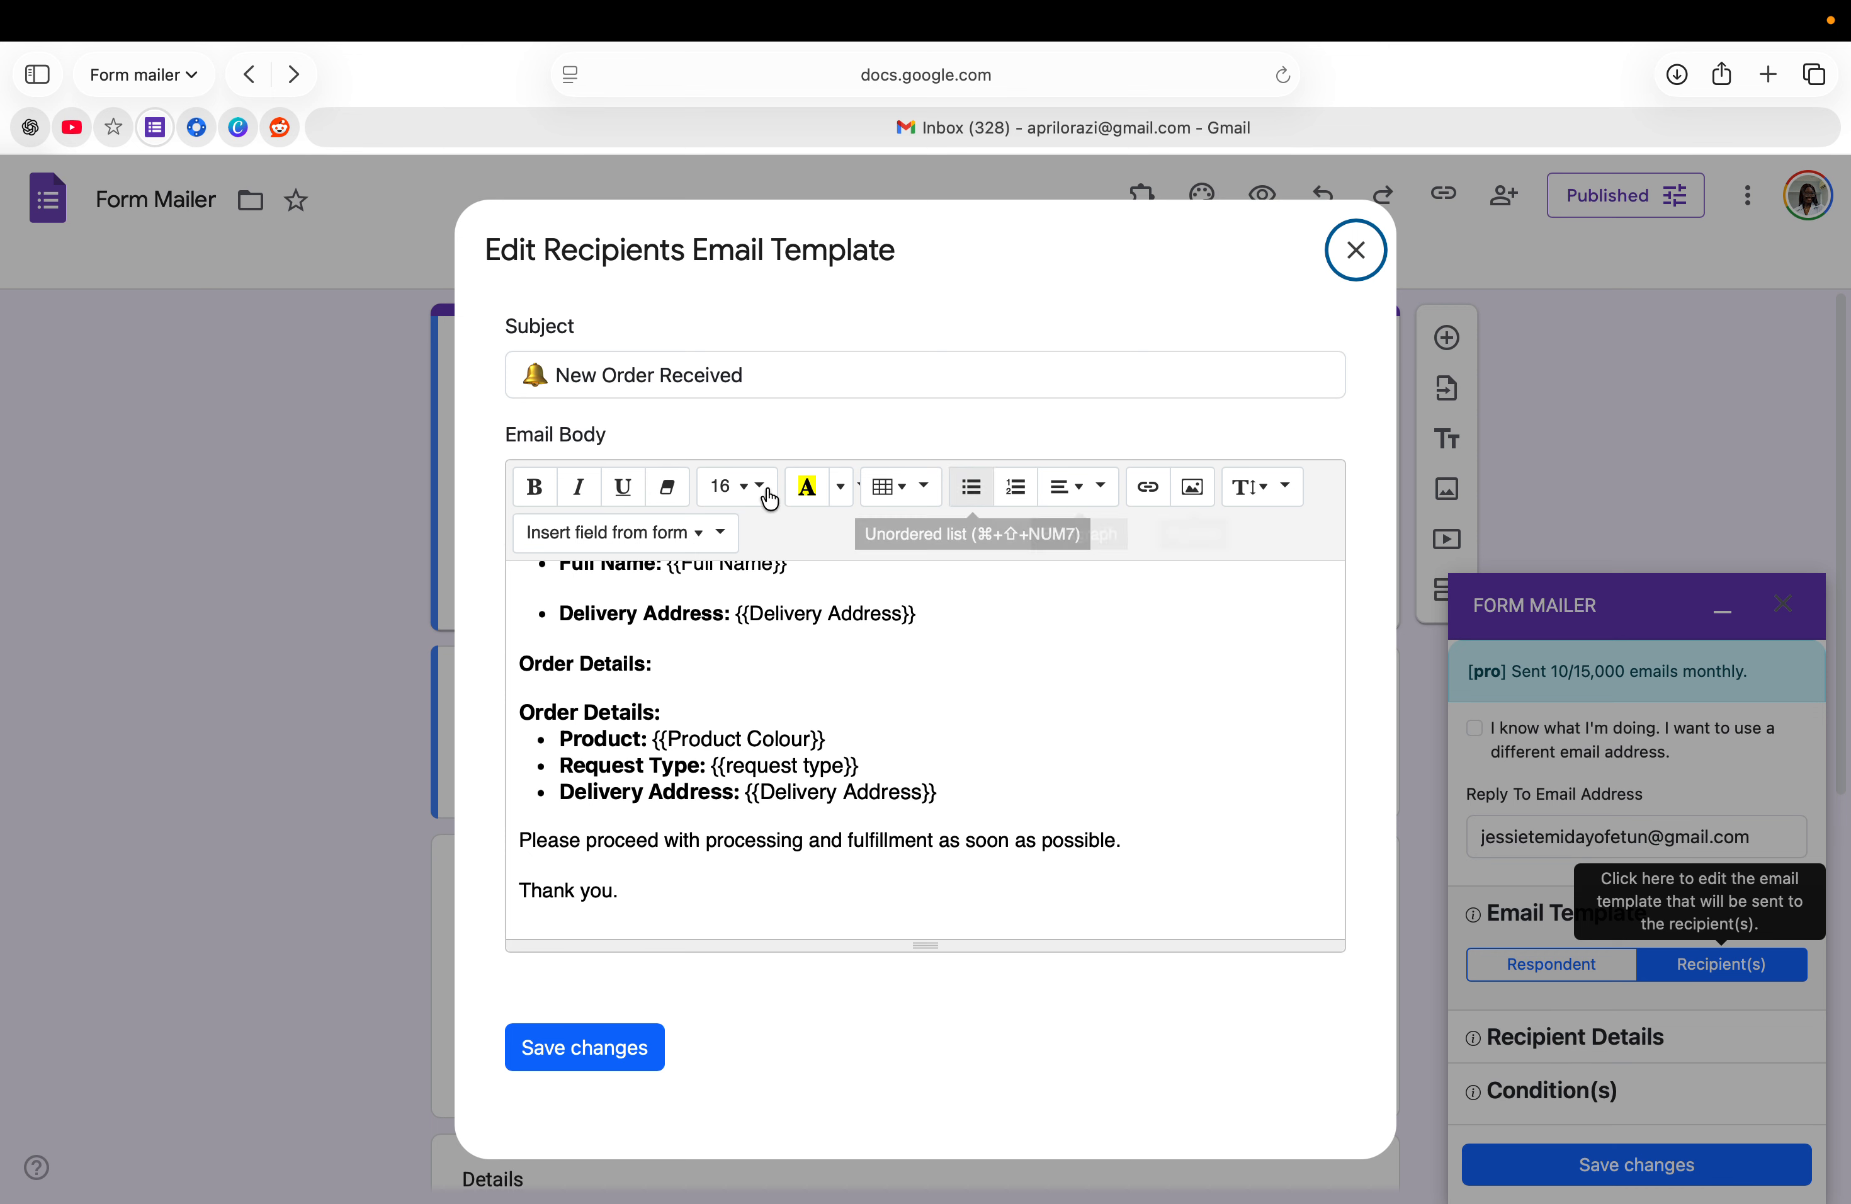
{"action": "scroll", "coordinate": [651, 727], "scroll_direction": "up", "scroll_amount": 3}
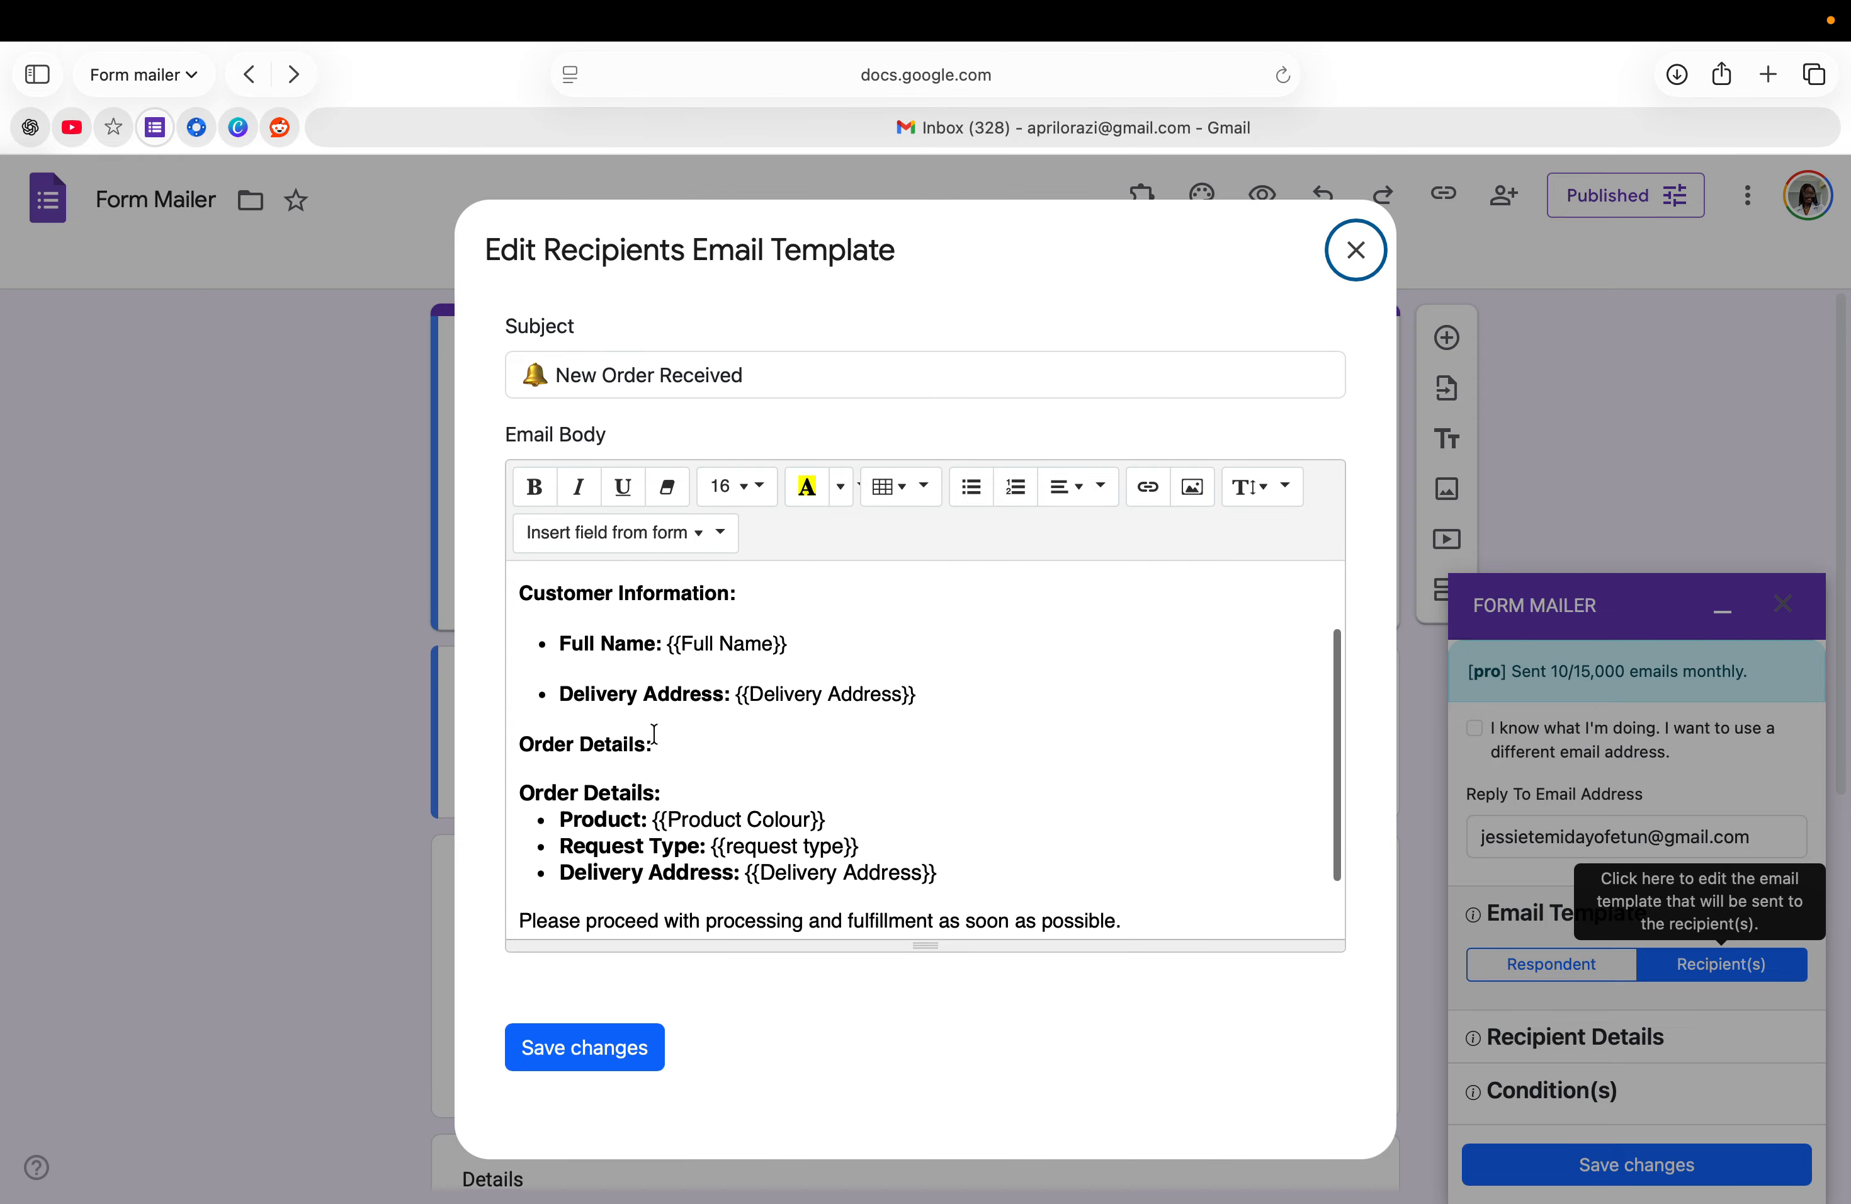
{"action": "left_click", "coordinate": [656, 534]}
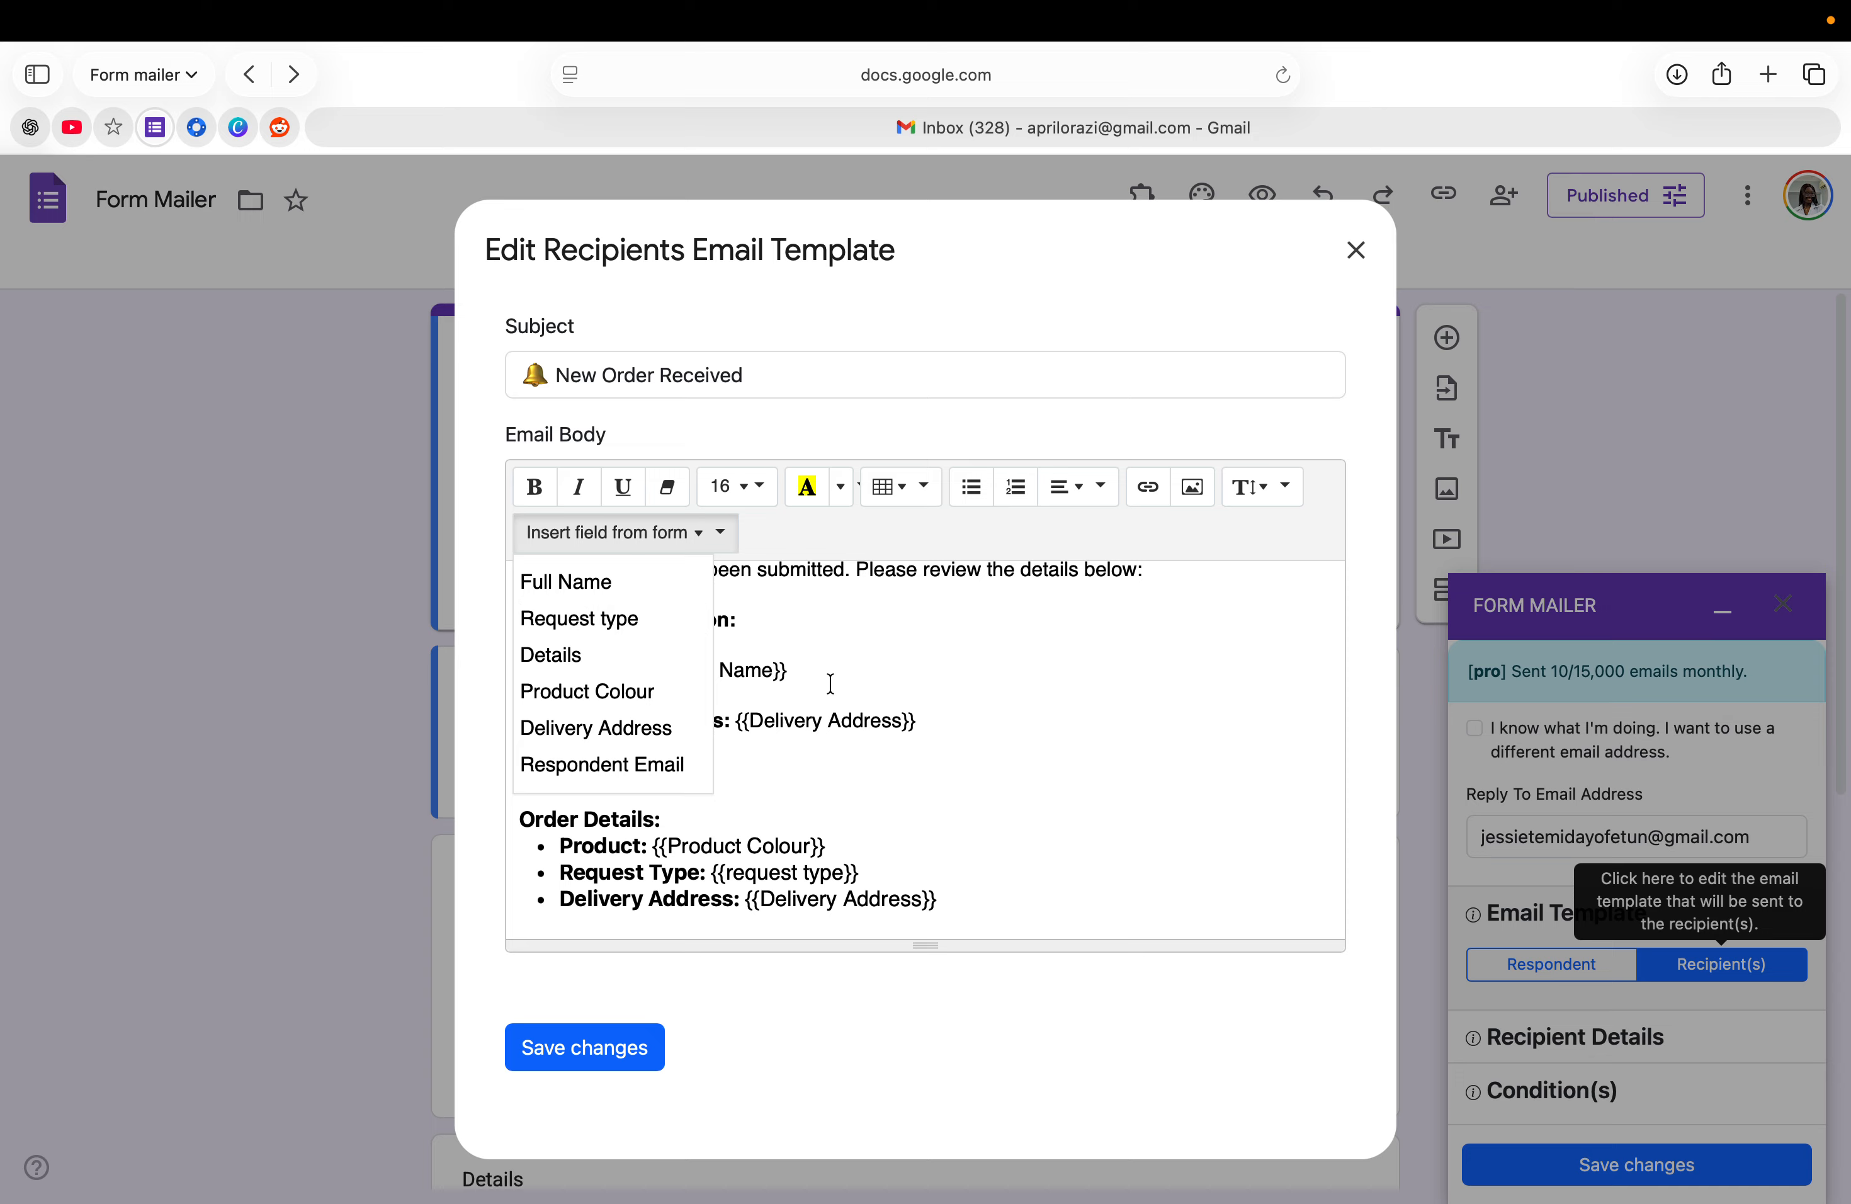
{"action": "left_click", "coordinate": [806, 741]}
{"action": "scroll", "coordinate": [615, 834], "scroll_direction": "down", "scroll_amount": 3}
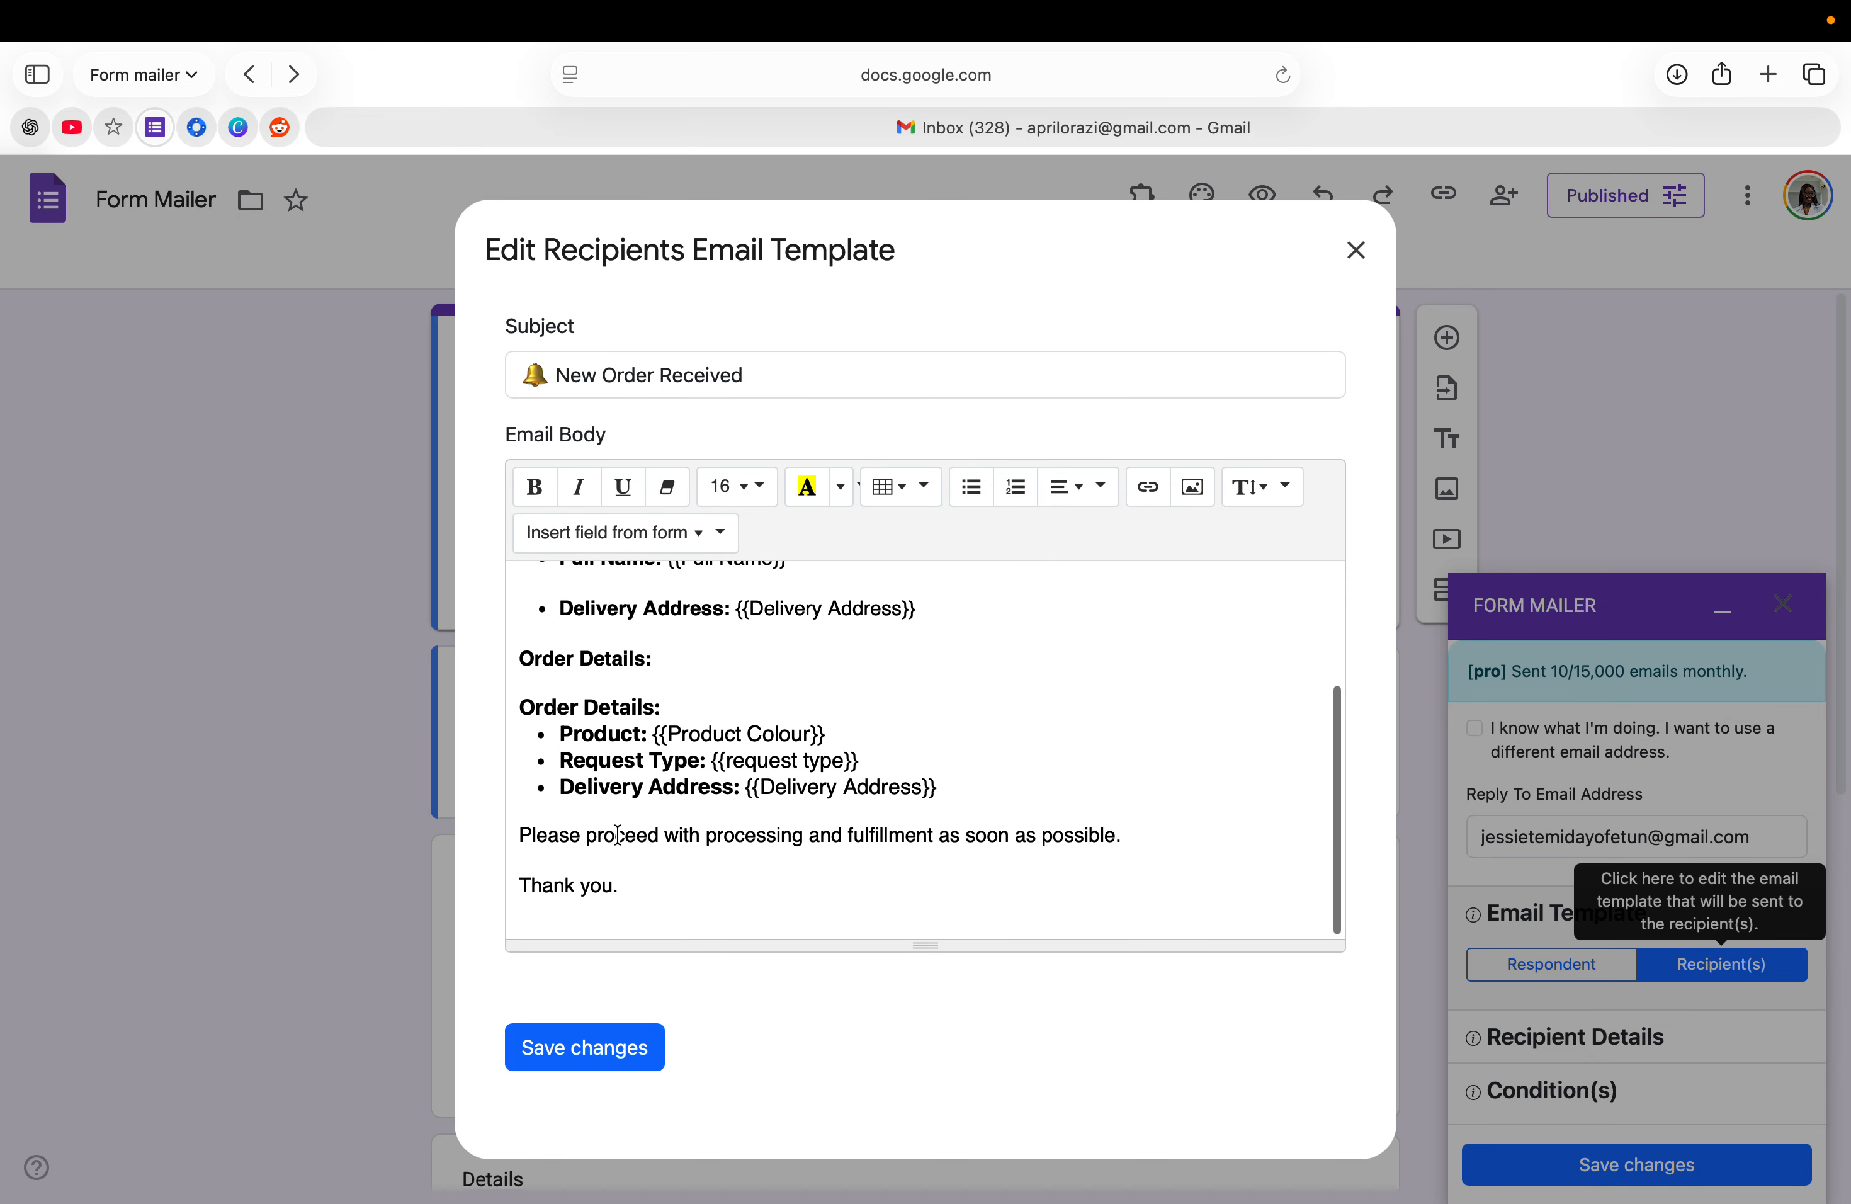
{"action": "left_click", "coordinate": [557, 1061]}
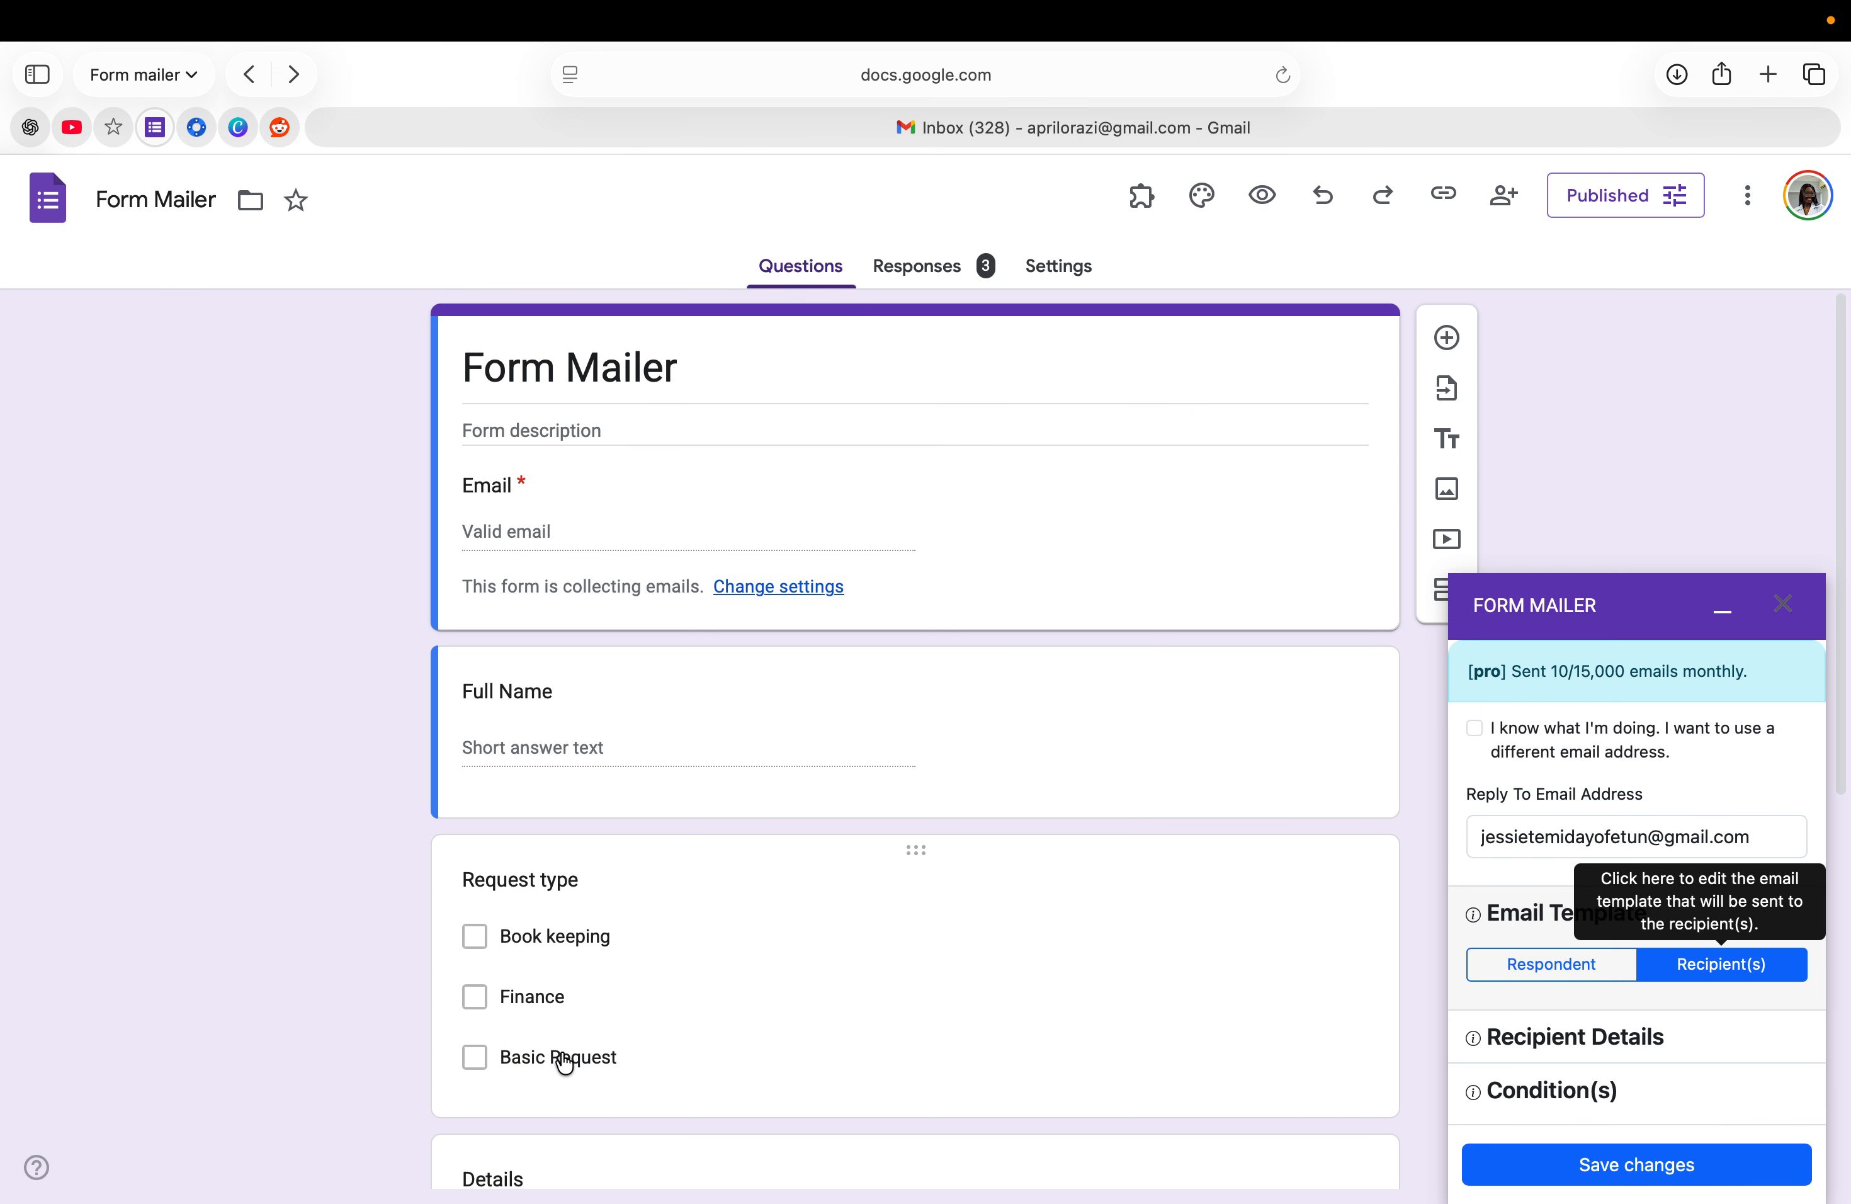
- Expand the Recipient details section in the Form Mailer sidebar
{"action": "scroll", "coordinate": [1504, 1038], "scroll_direction": "down", "scroll_amount": 2}
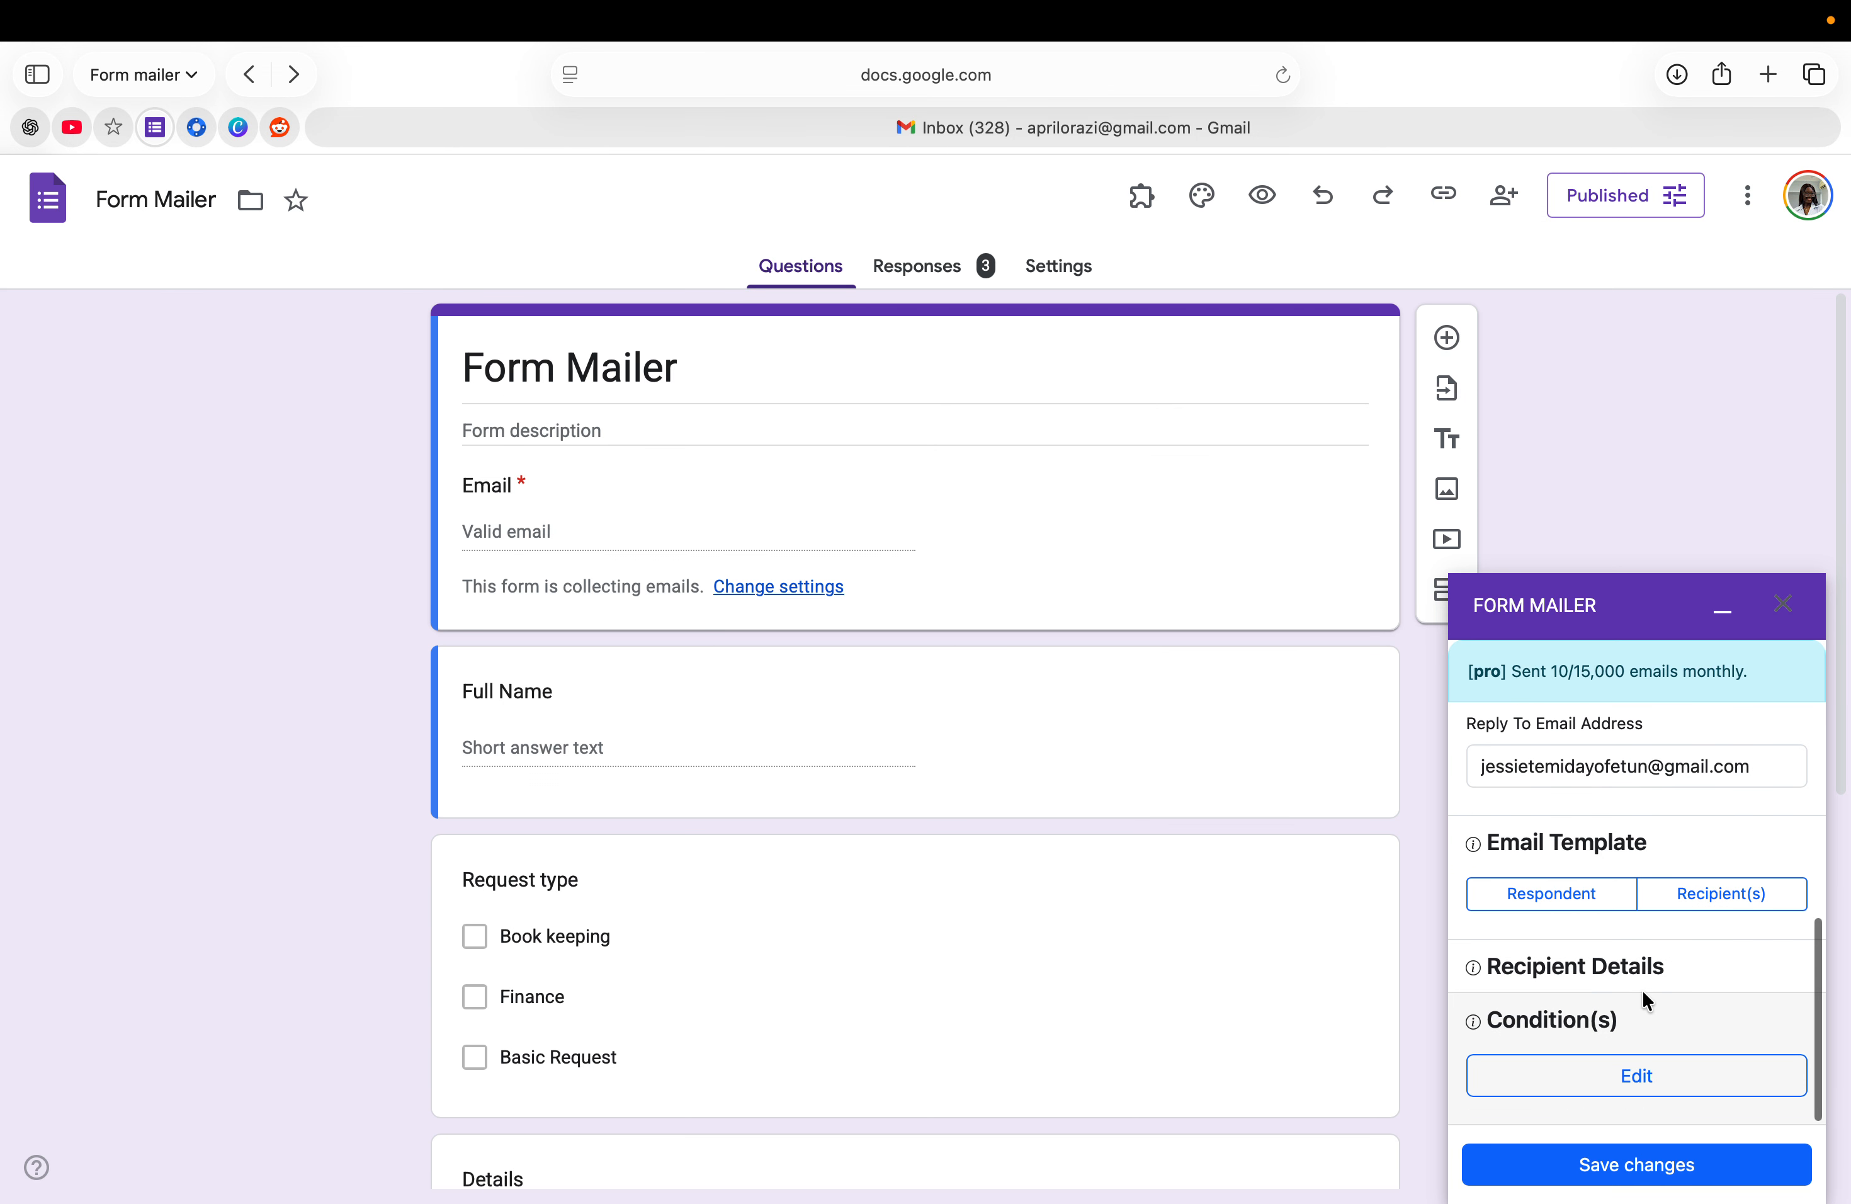
{"action": "left_click", "coordinate": [1536, 977]}
{"action": "scroll", "coordinate": [1547, 1039], "scroll_direction": "down", "scroll_amount": 2}
{"action": "scroll", "coordinate": [1547, 1039], "scroll_direction": "down", "scroll_amount": 3}
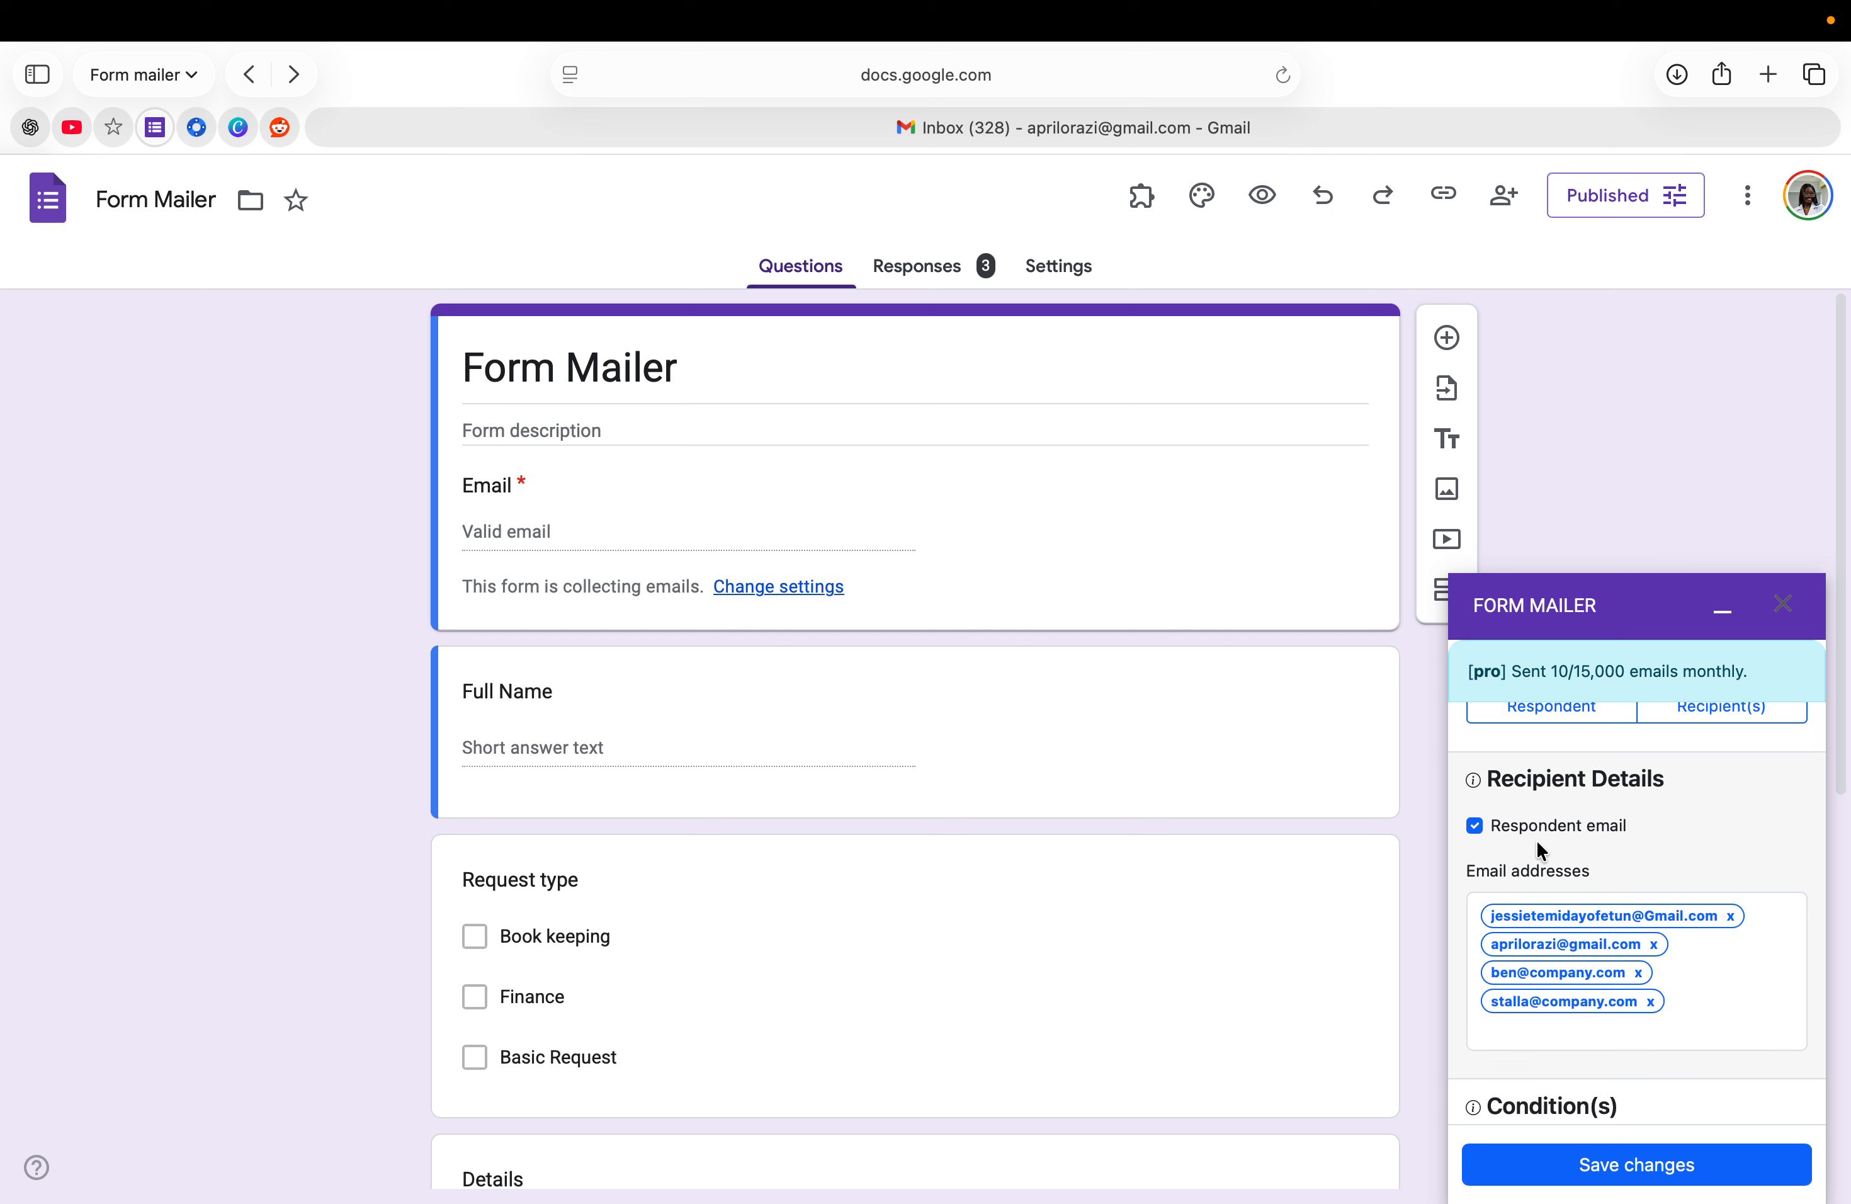
- Correct the last recipient address, add a new company email address, and save
{"action": "left_click", "coordinate": [1673, 1013]}
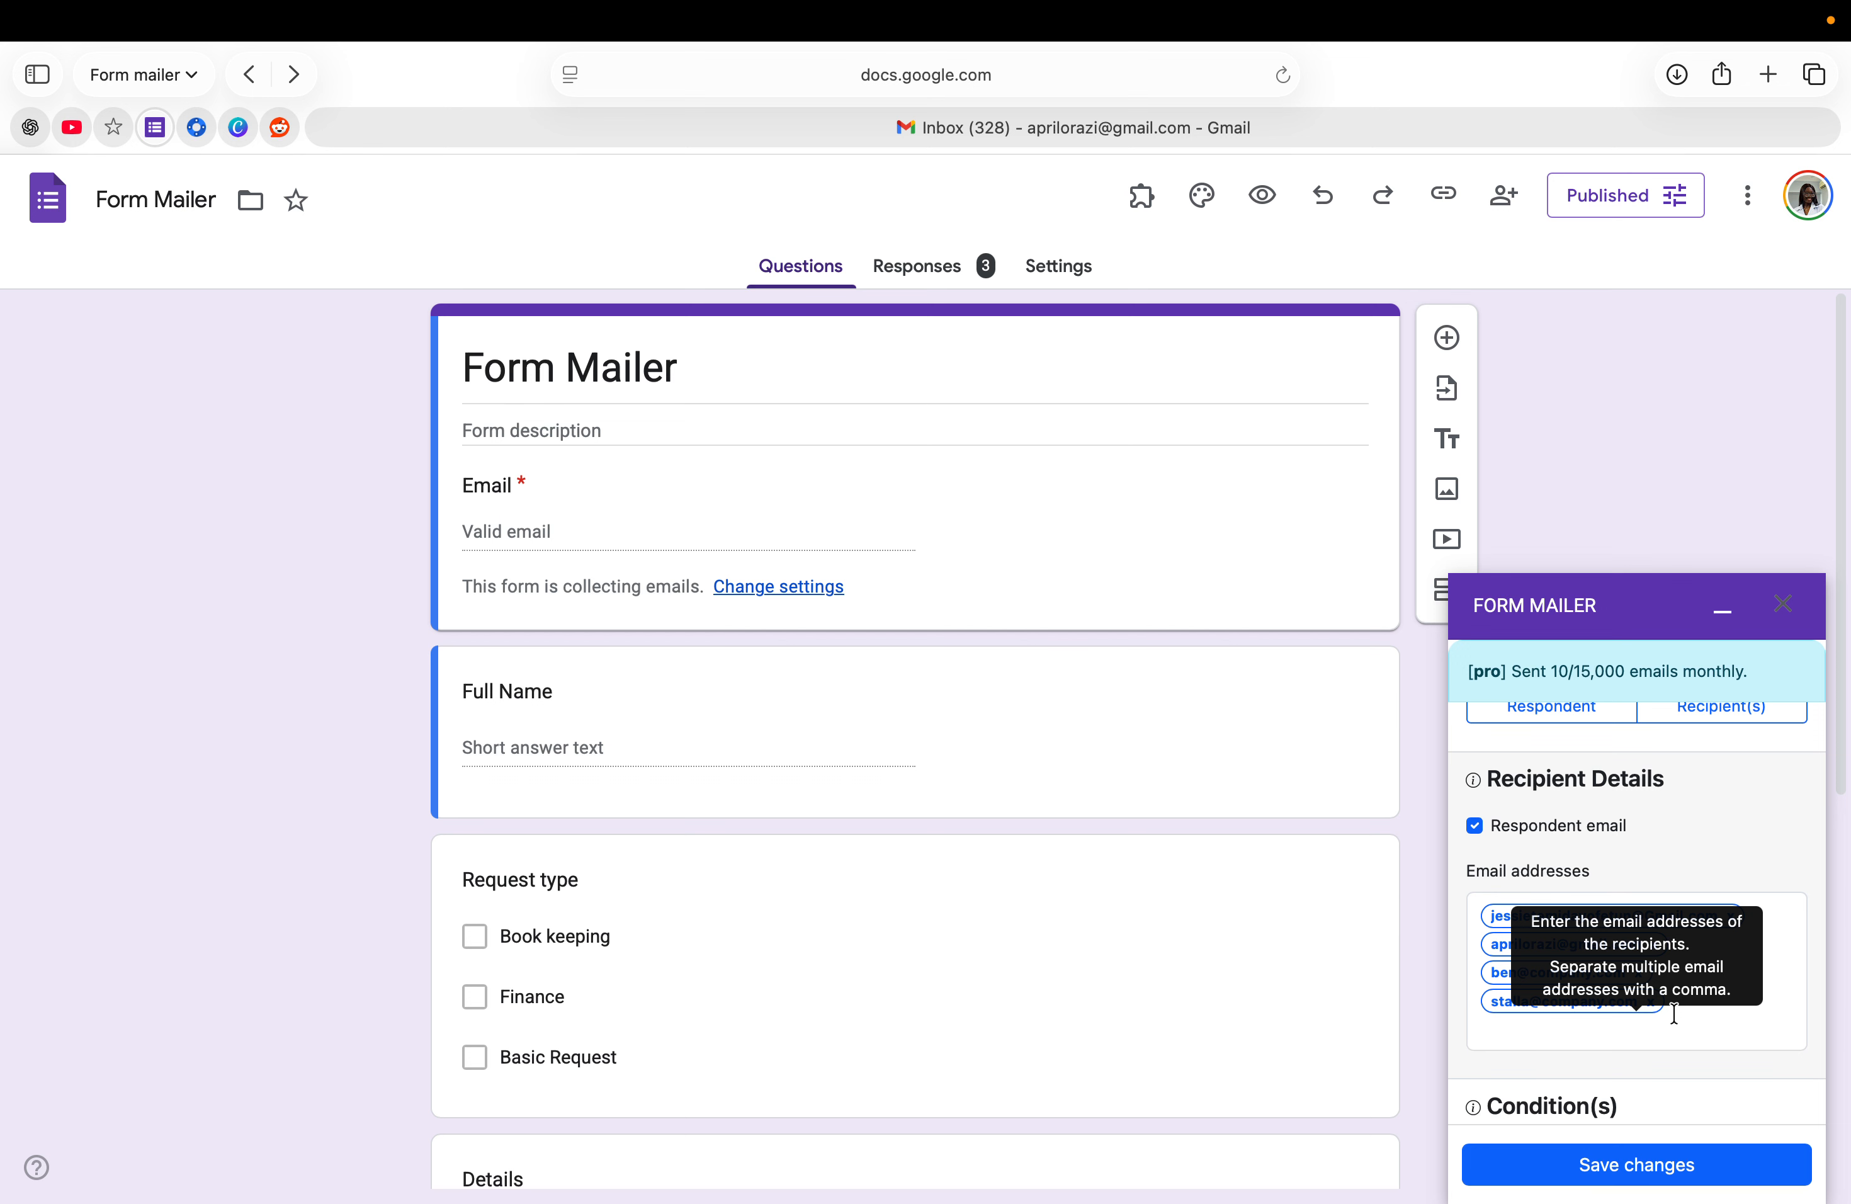
{"action": "key", "text": "BackSpace"}
{"action": "key", "text": "BackSpace"}
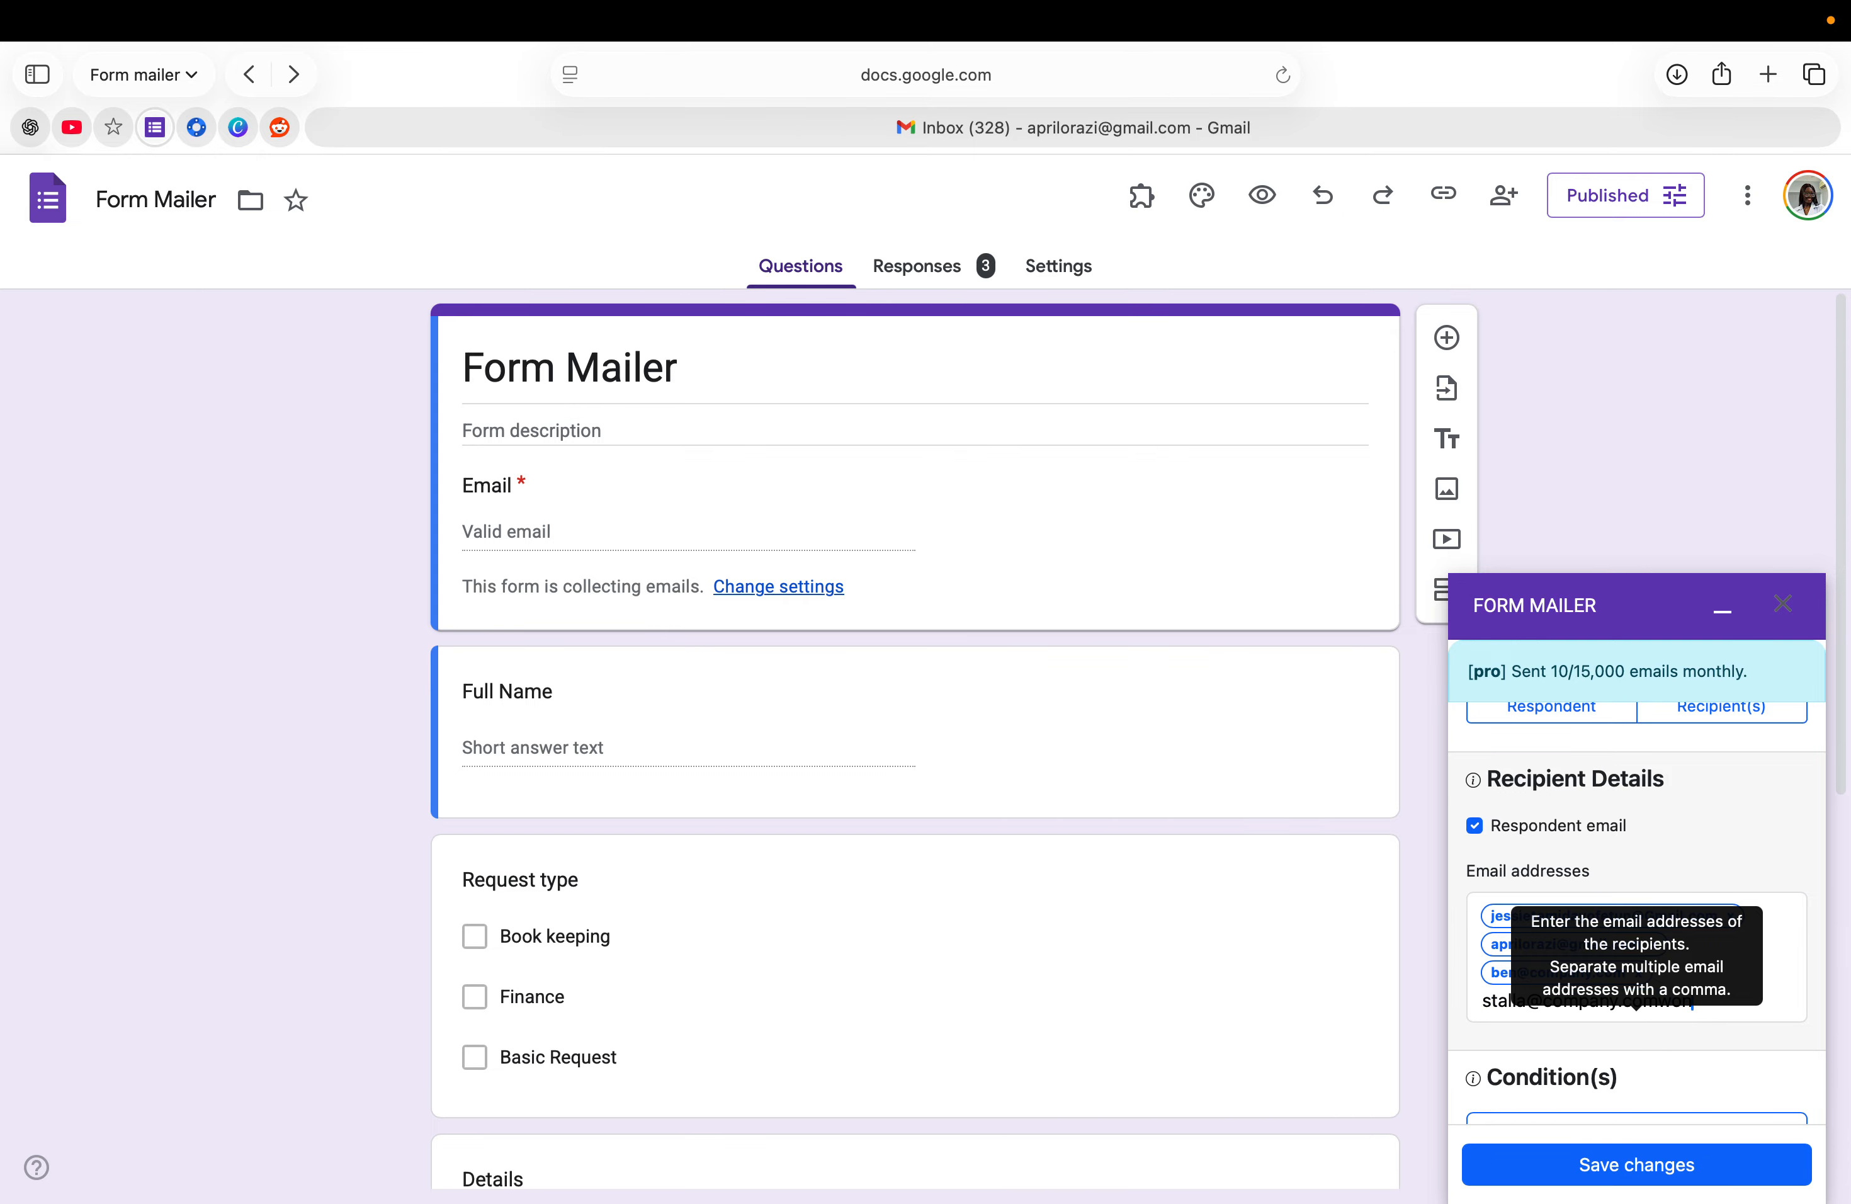
{"action": "key", "text": "Return"}
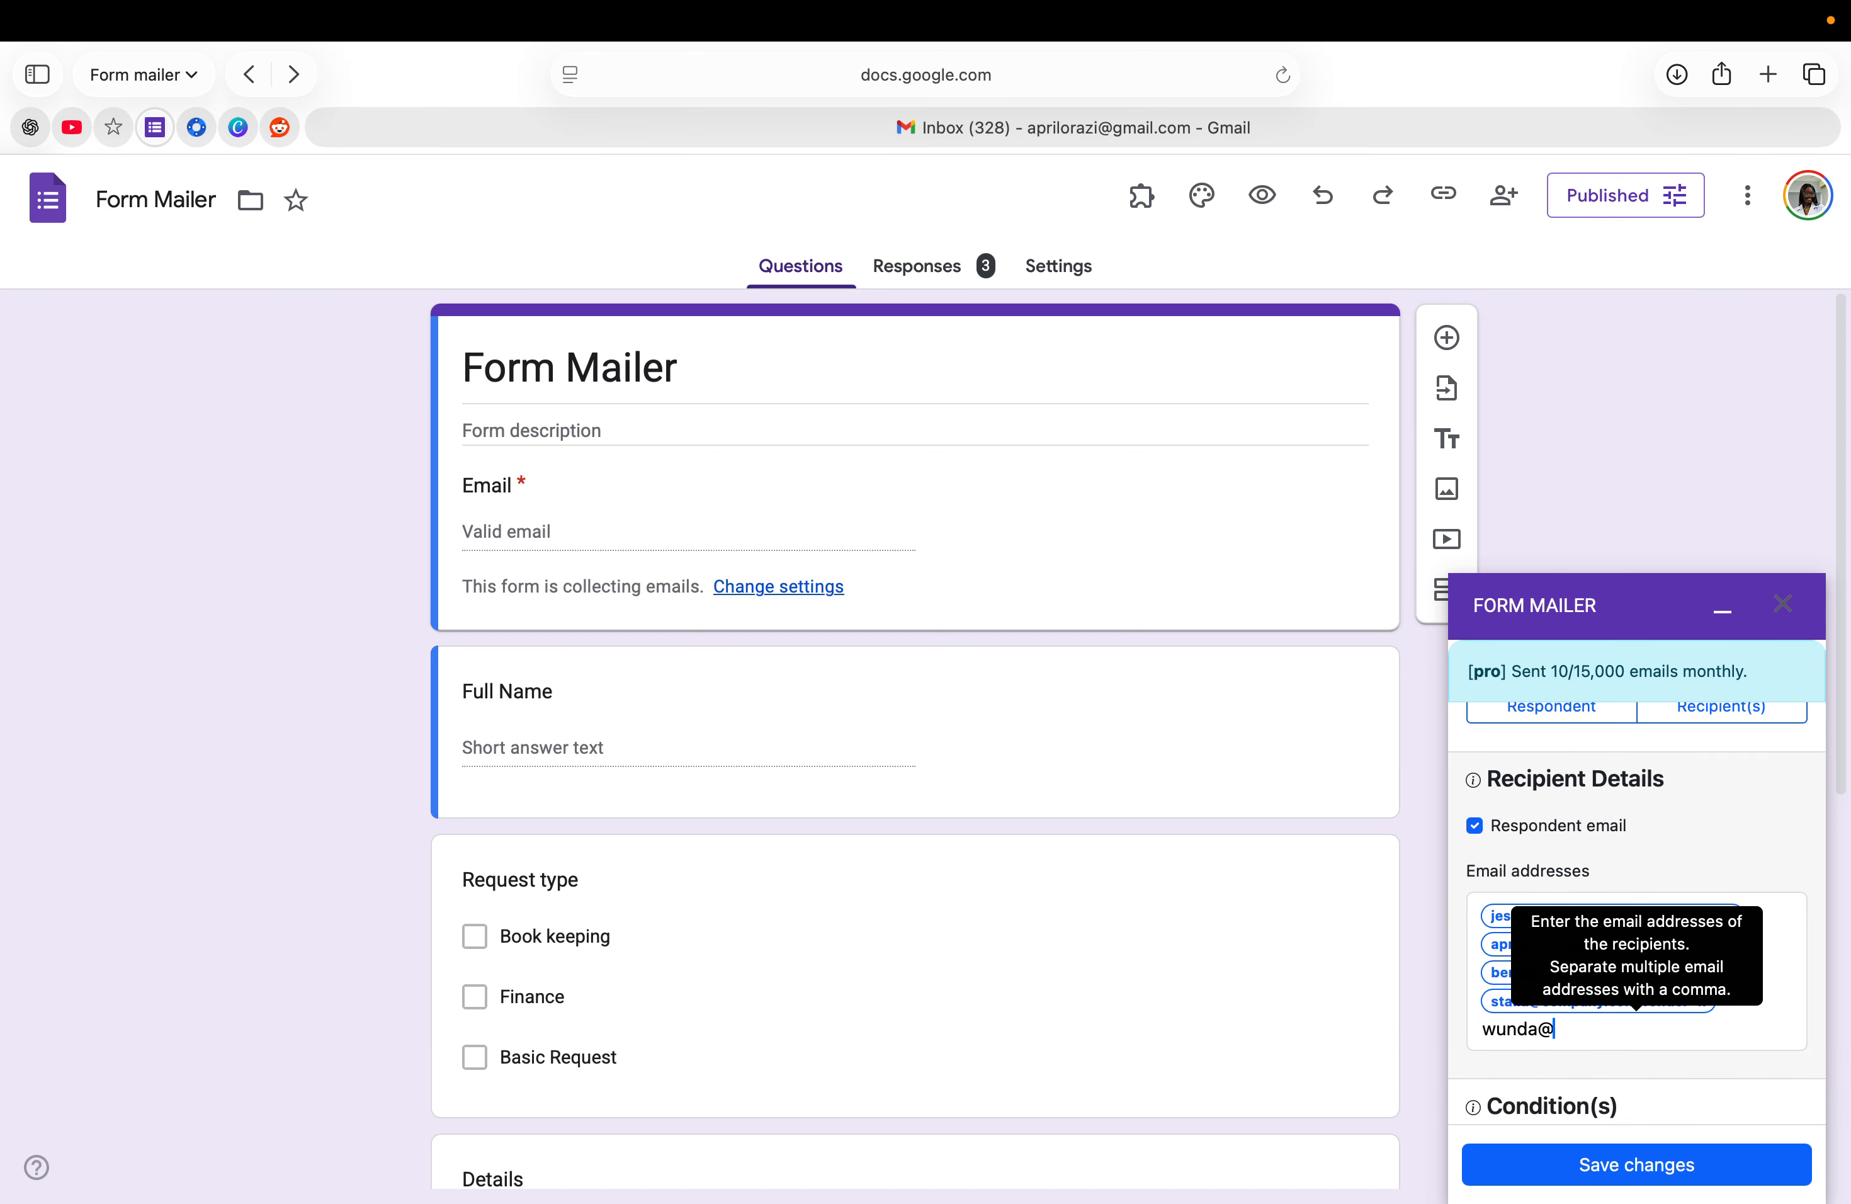
{"action": "key", "text": "Return"}
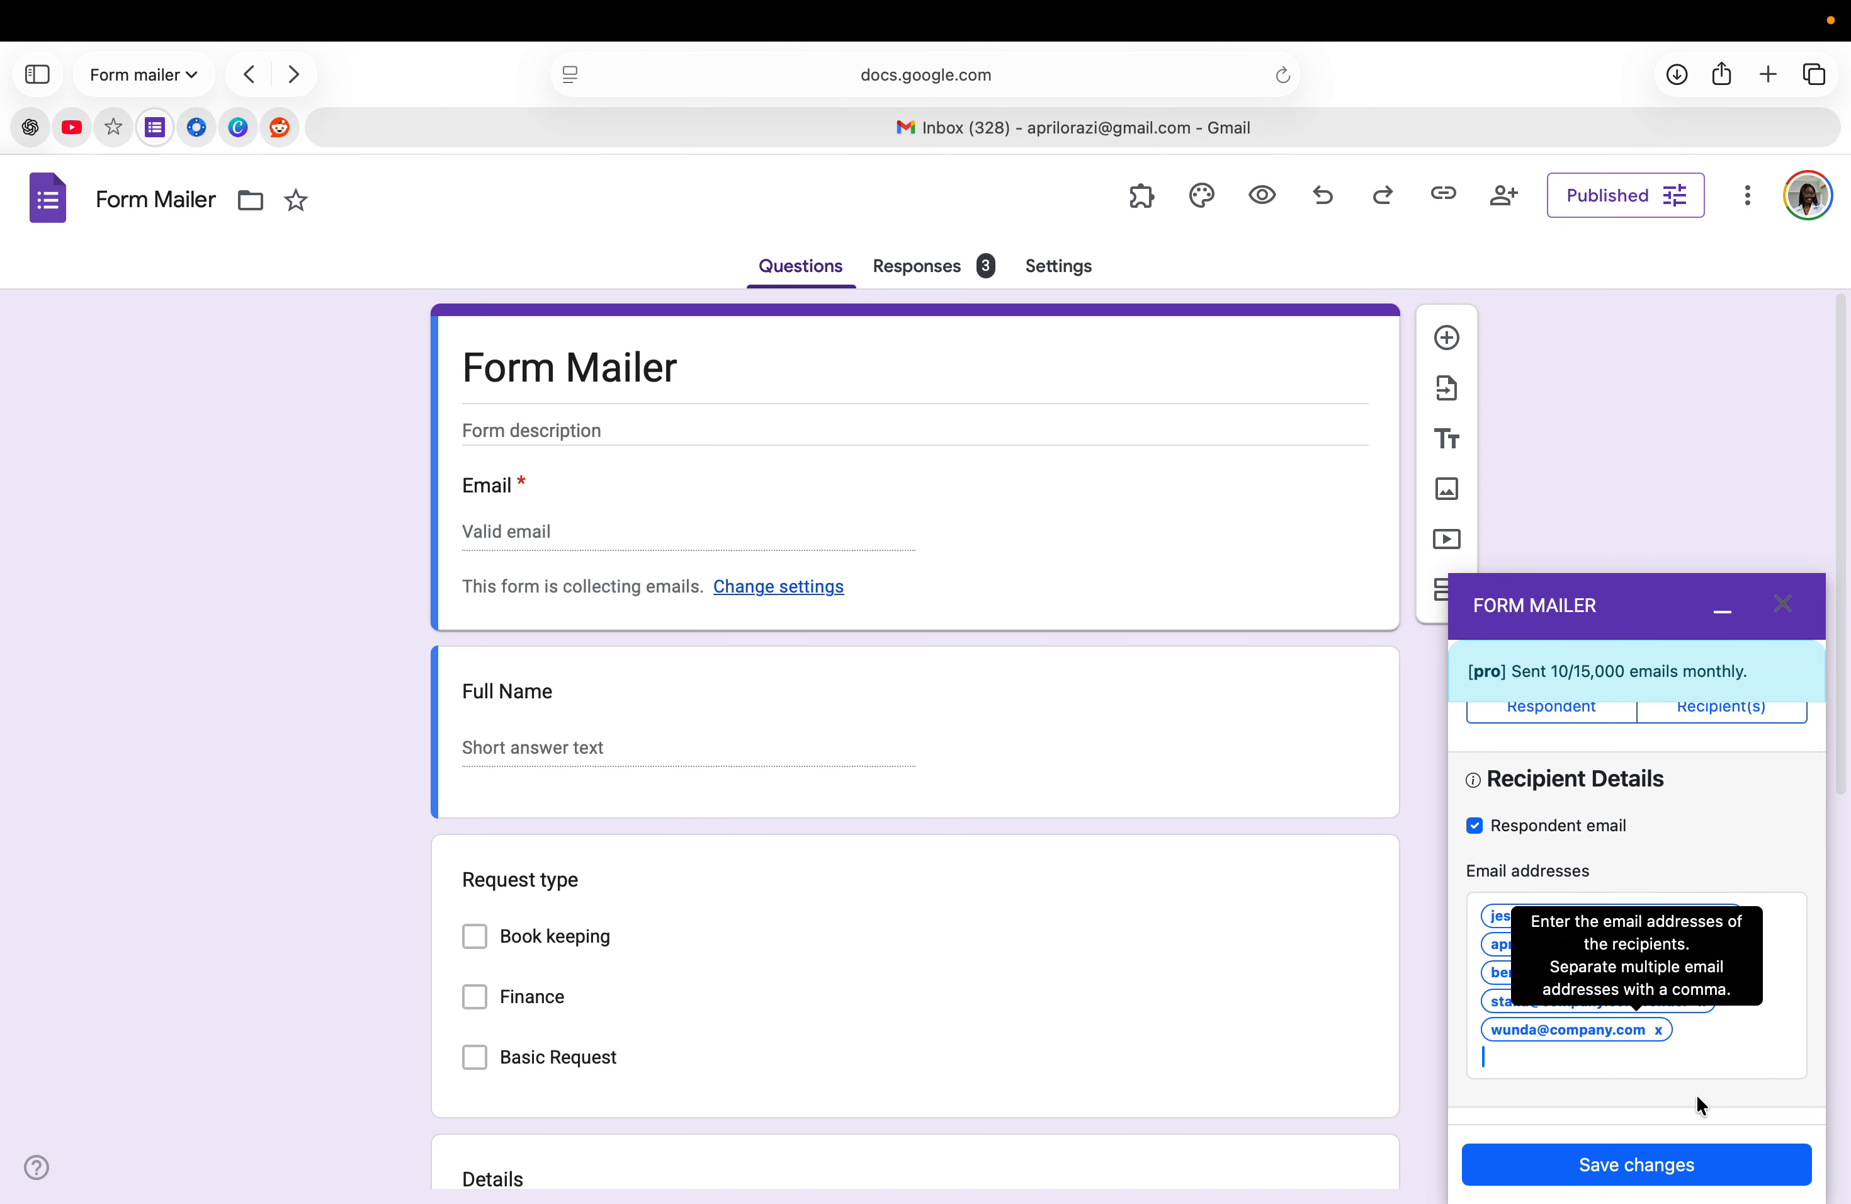
{"action": "left_click", "coordinate": [1594, 1170]}
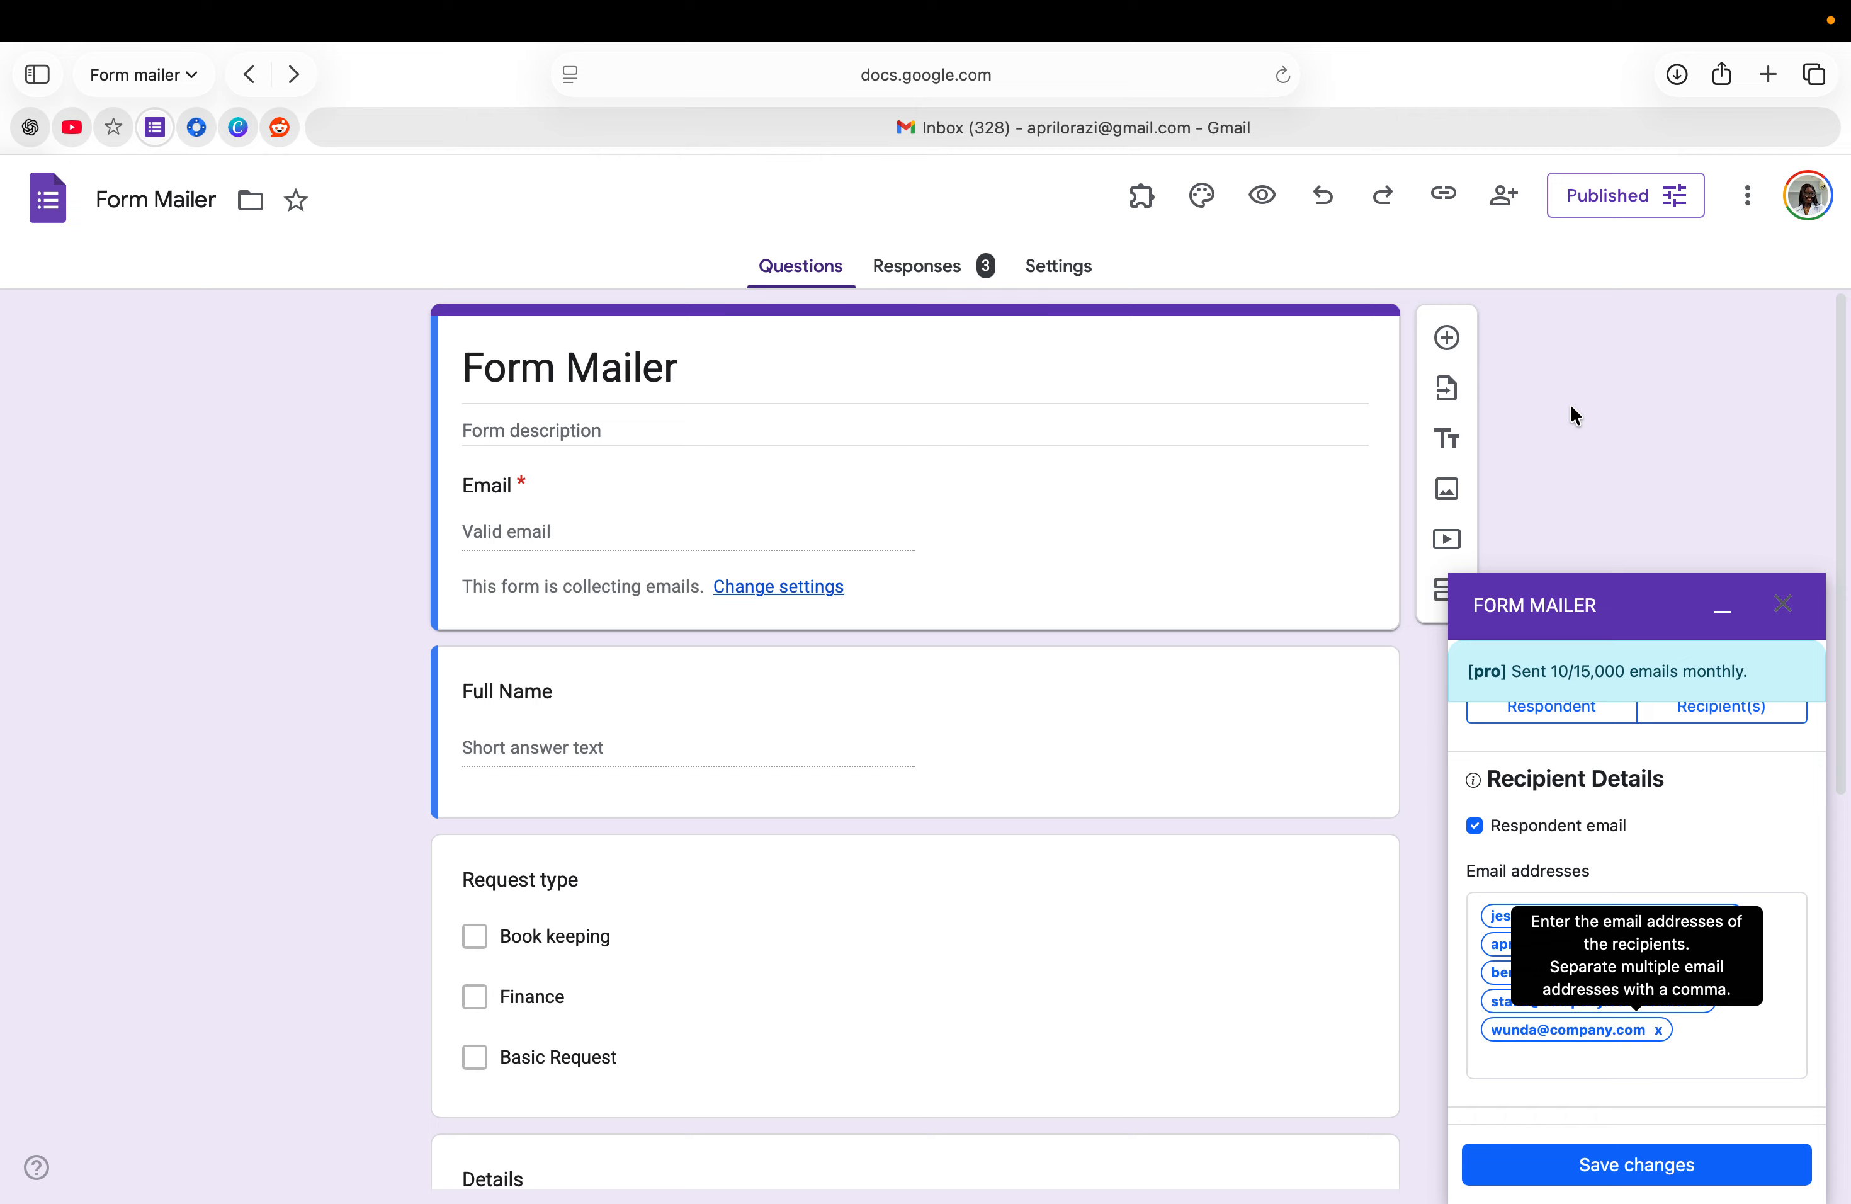
- Copy the form's respondent link and load it in a new browser tab
{"action": "left_click", "coordinate": [1434, 193]}
{"action": "left_click", "coordinate": [1774, 353]}
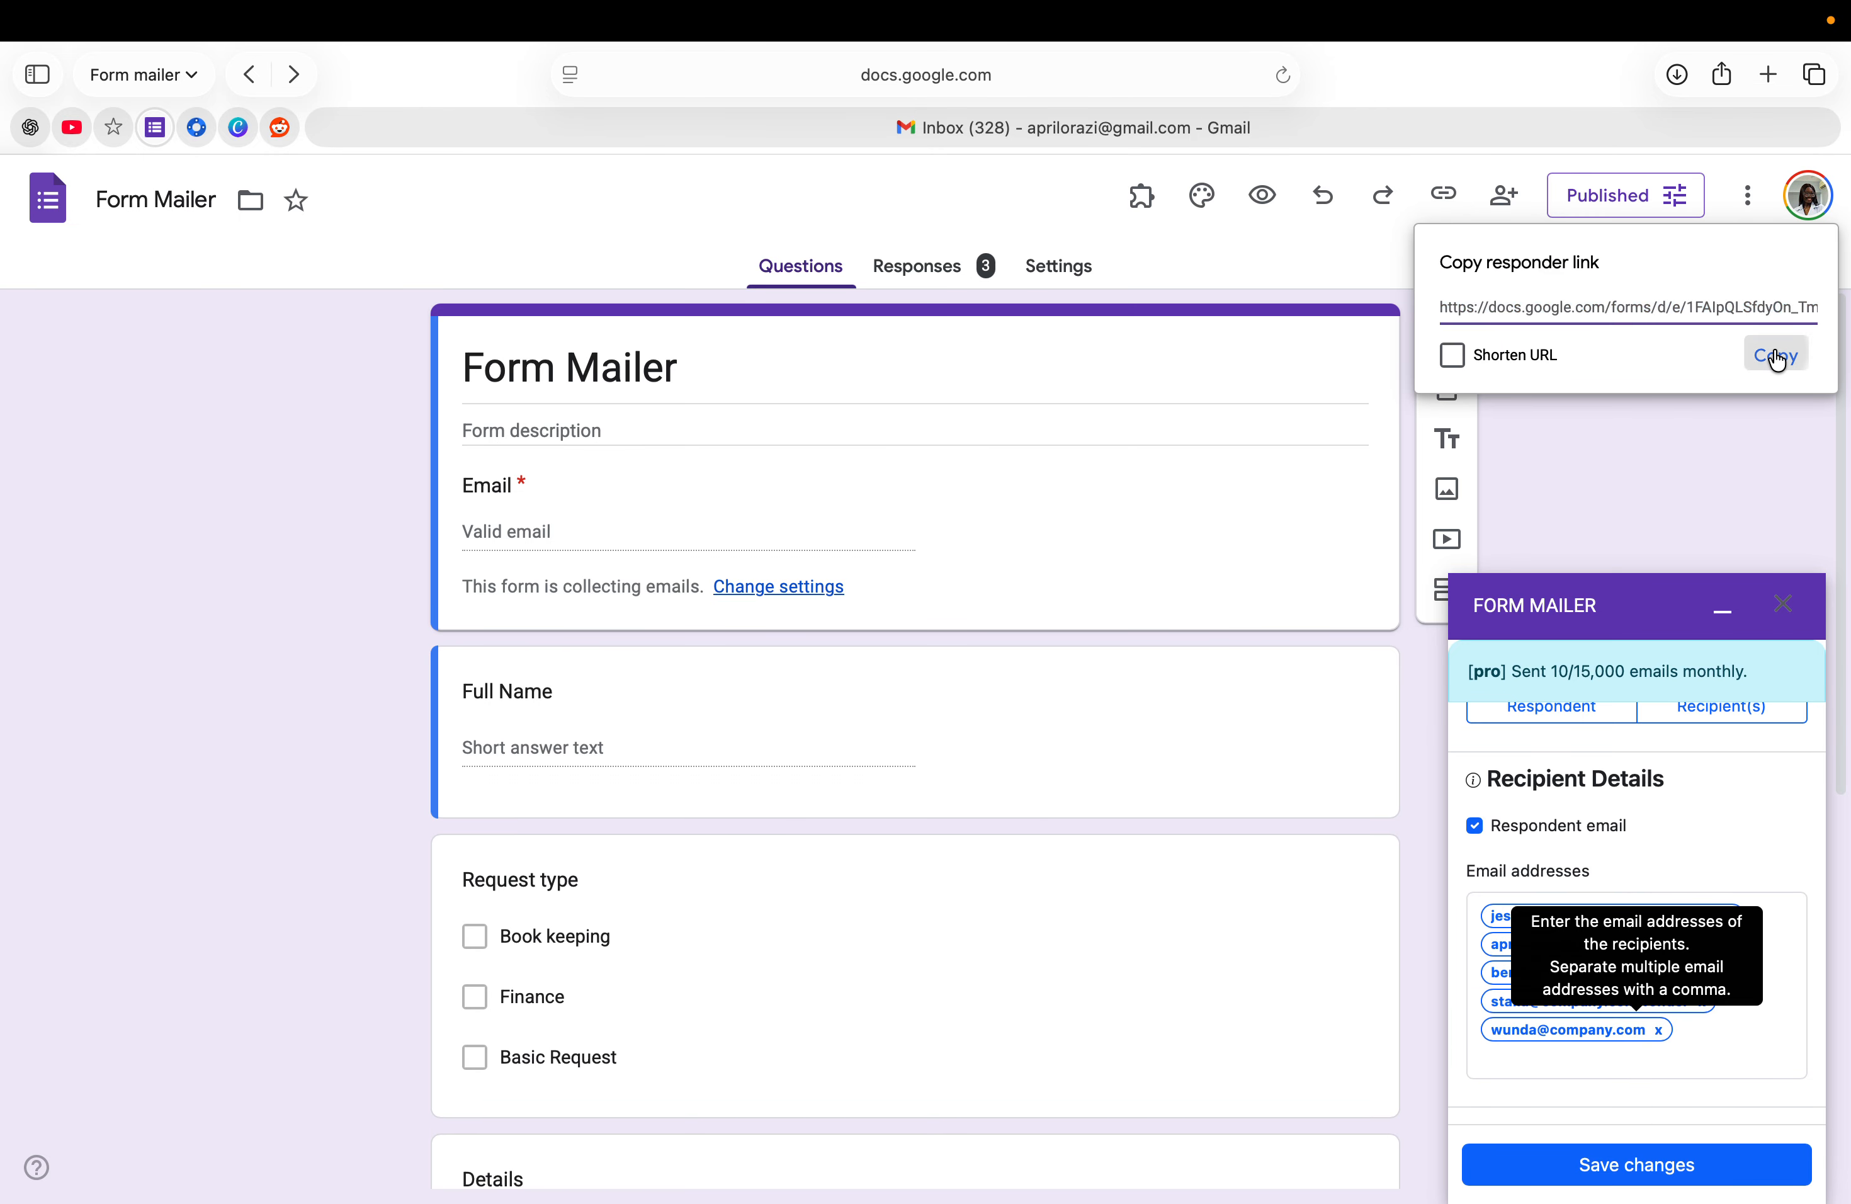
{"action": "left_click", "coordinate": [1768, 74]}
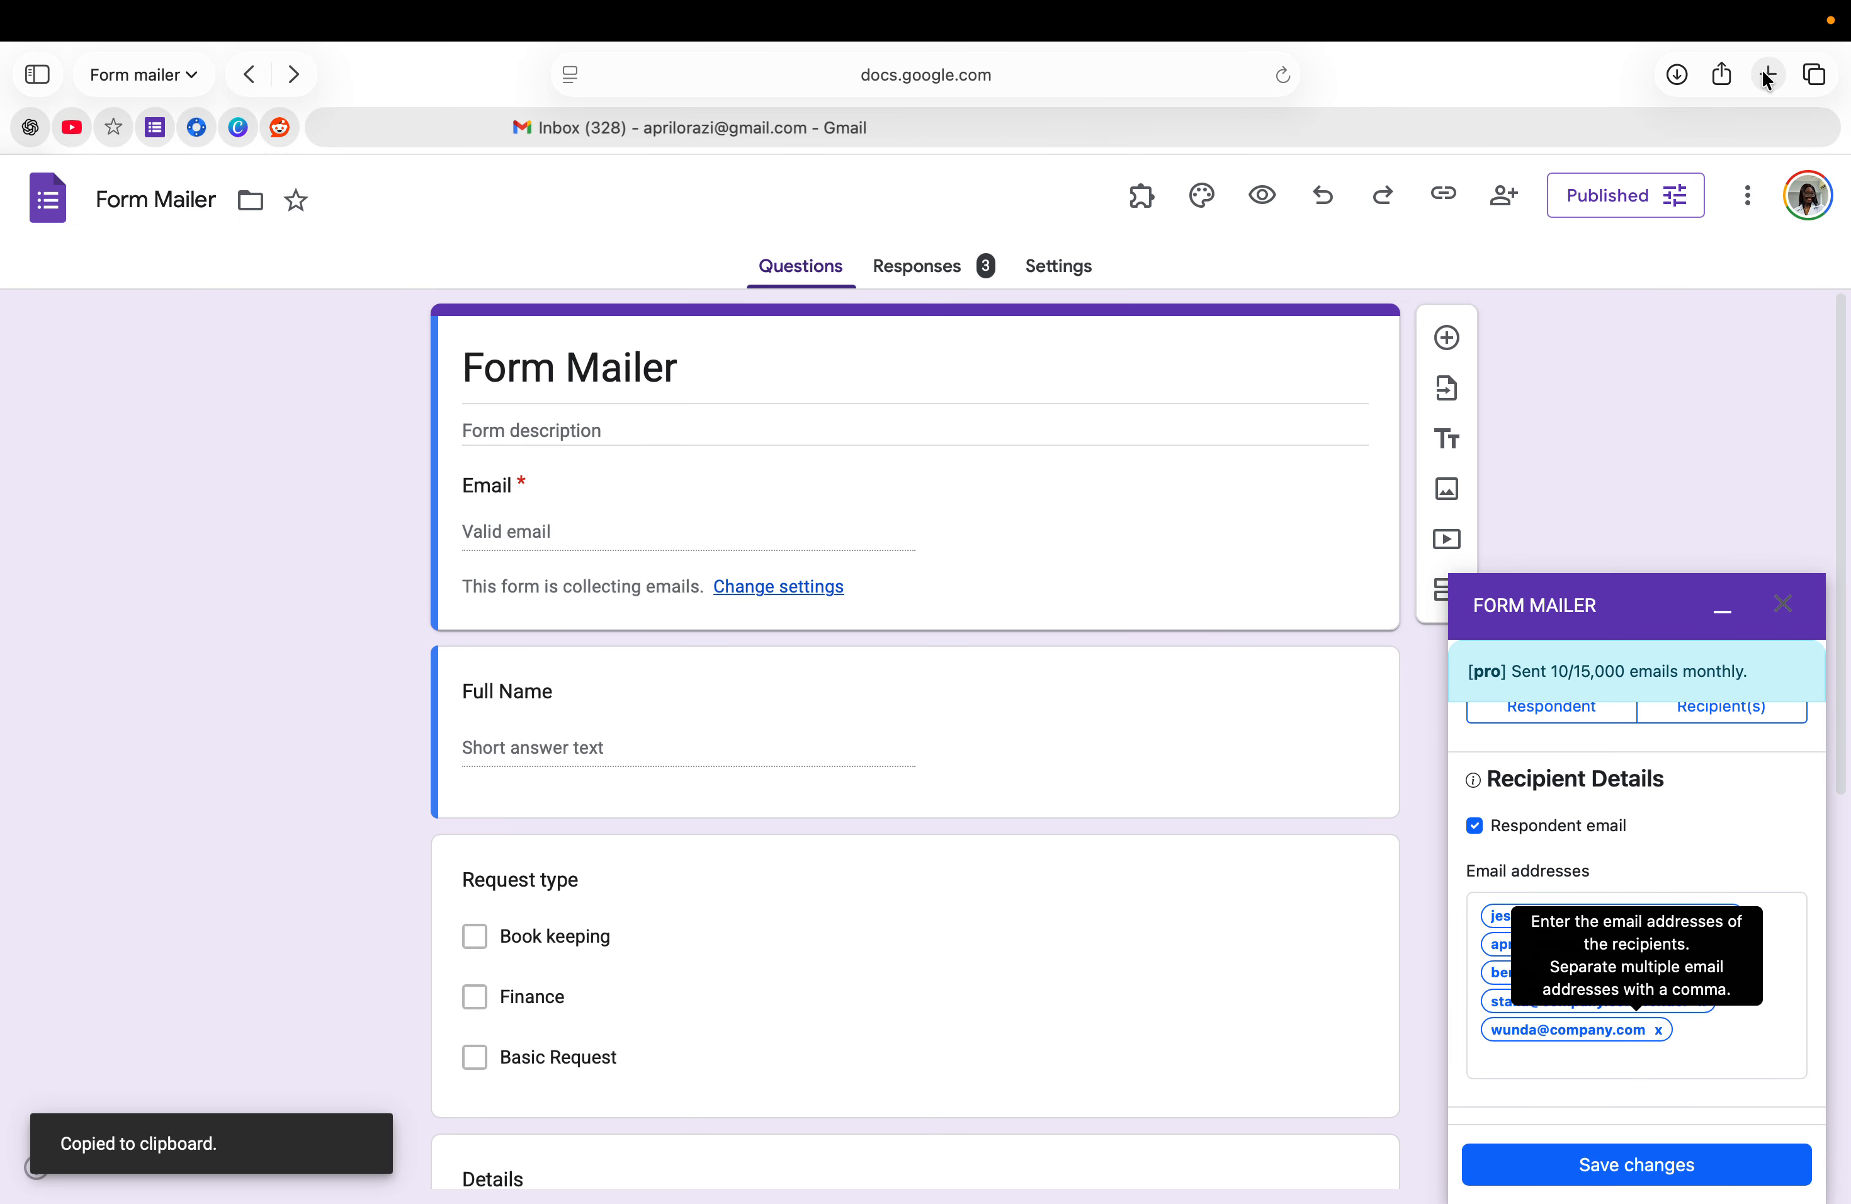
{"action": "right_click", "coordinate": [797, 69]}
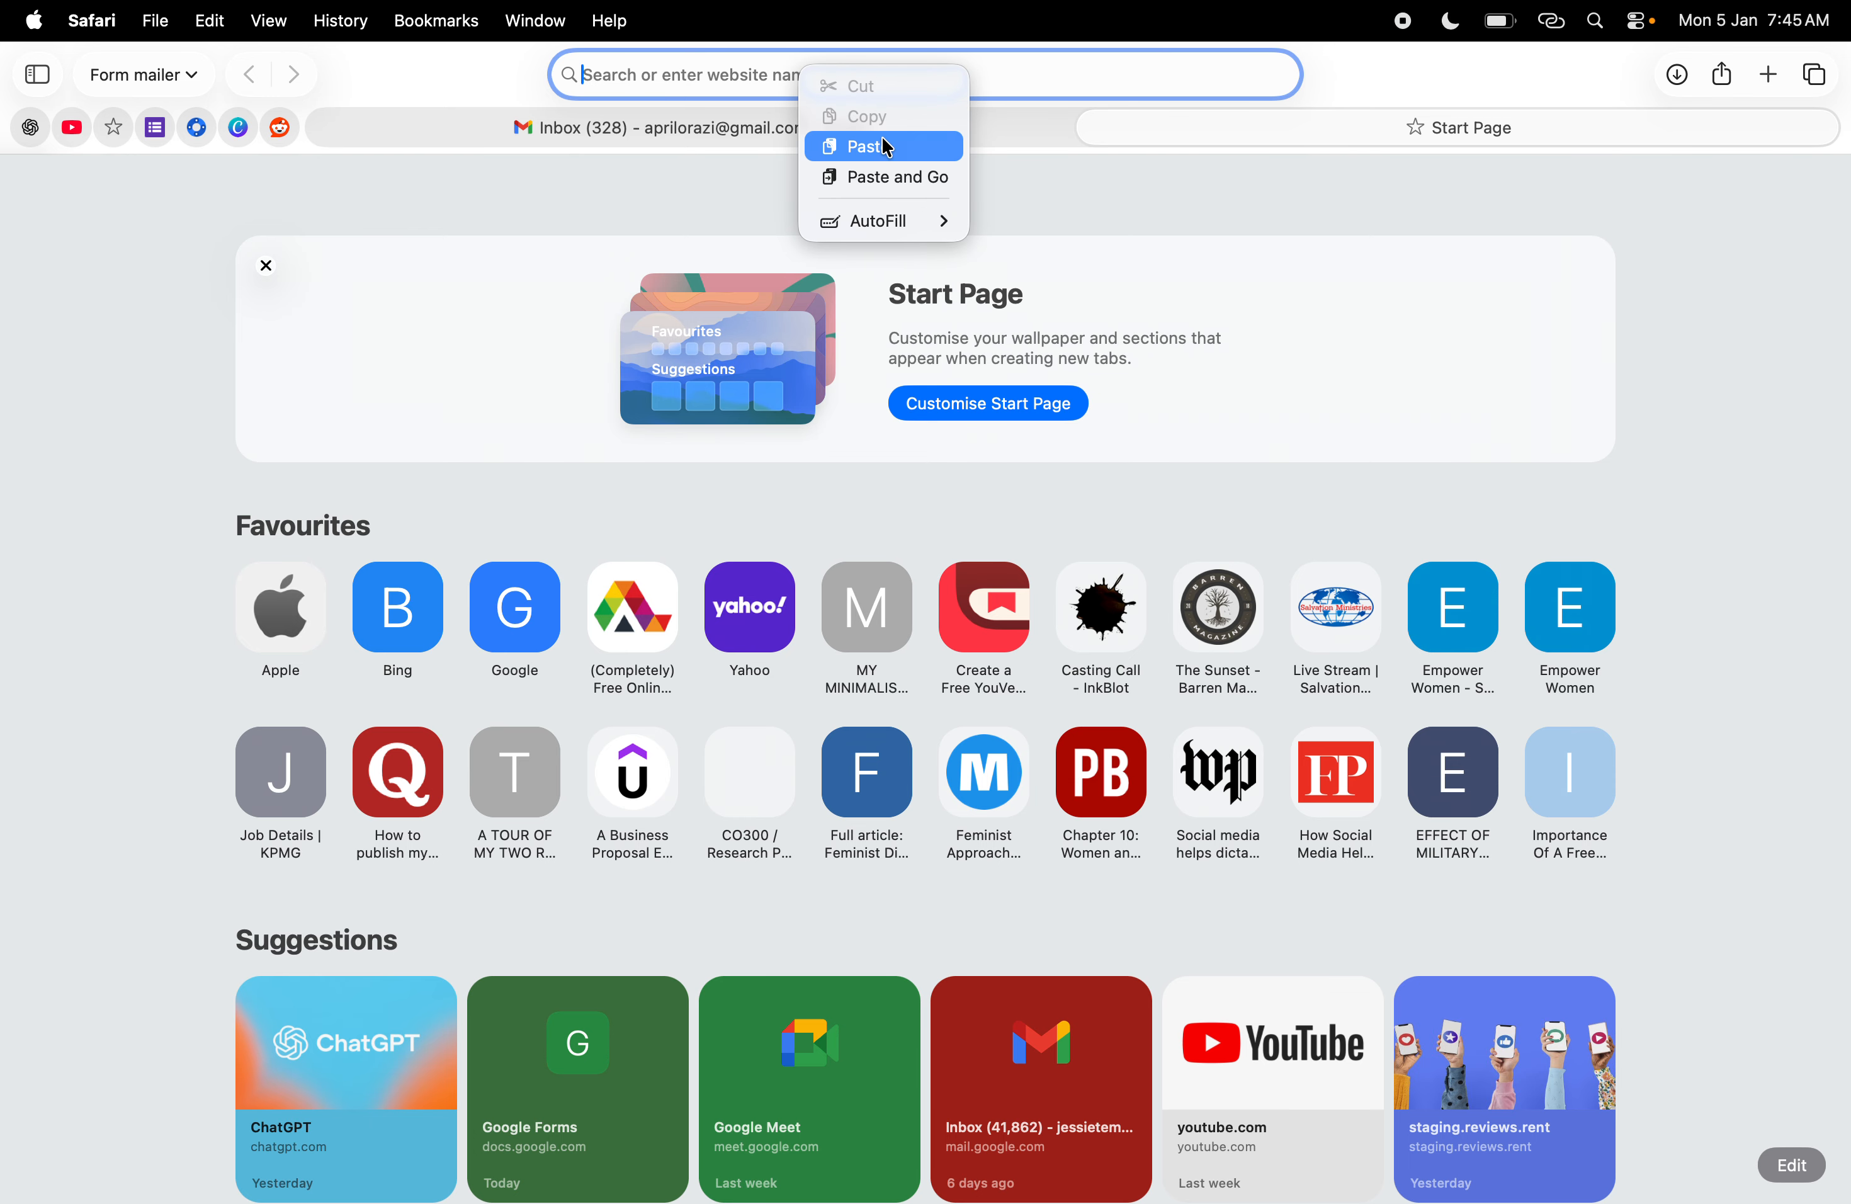
{"action": "left_click", "coordinate": [890, 177]}
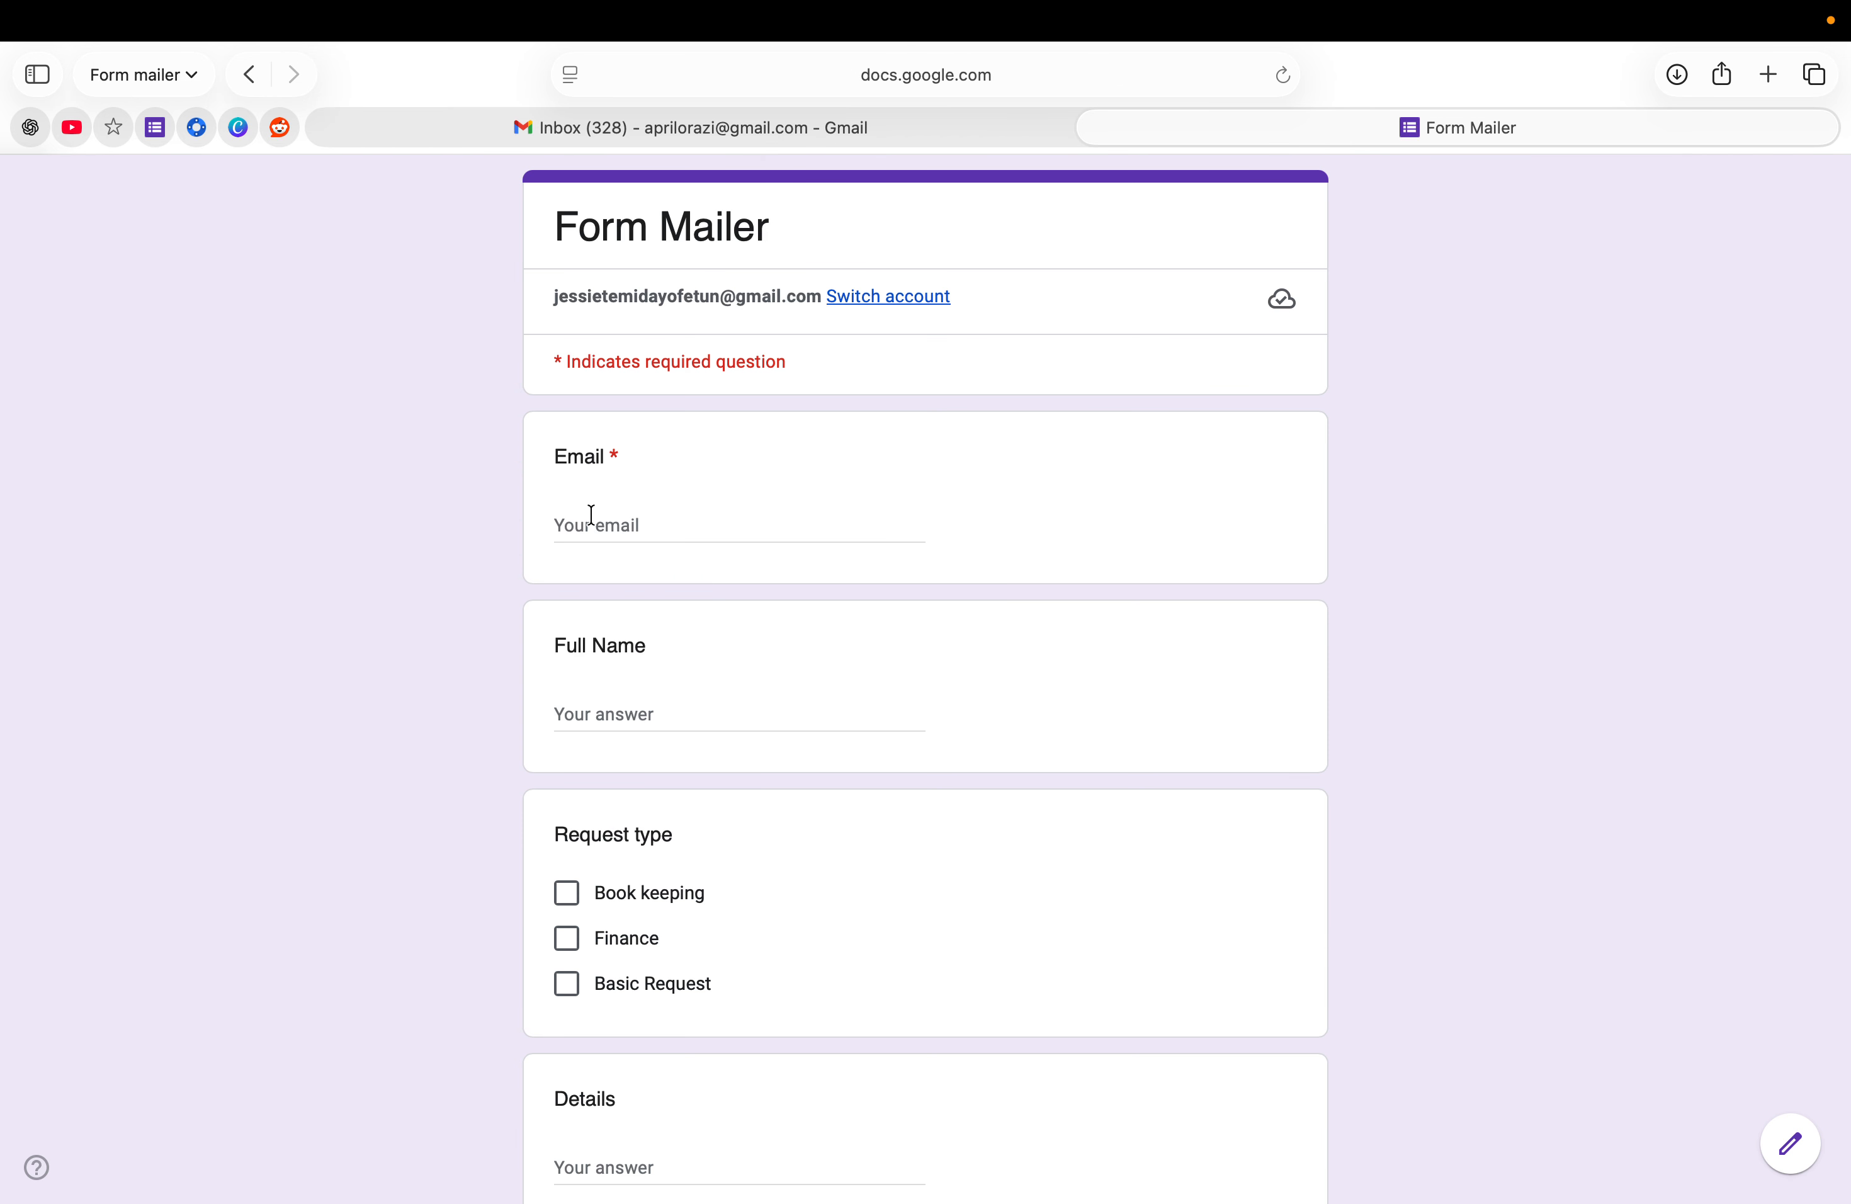
- Fill in the respondent's email from the suggestion and their full name
{"action": "left_click", "coordinate": [591, 517]}
{"action": "type", "text": "jessie"}
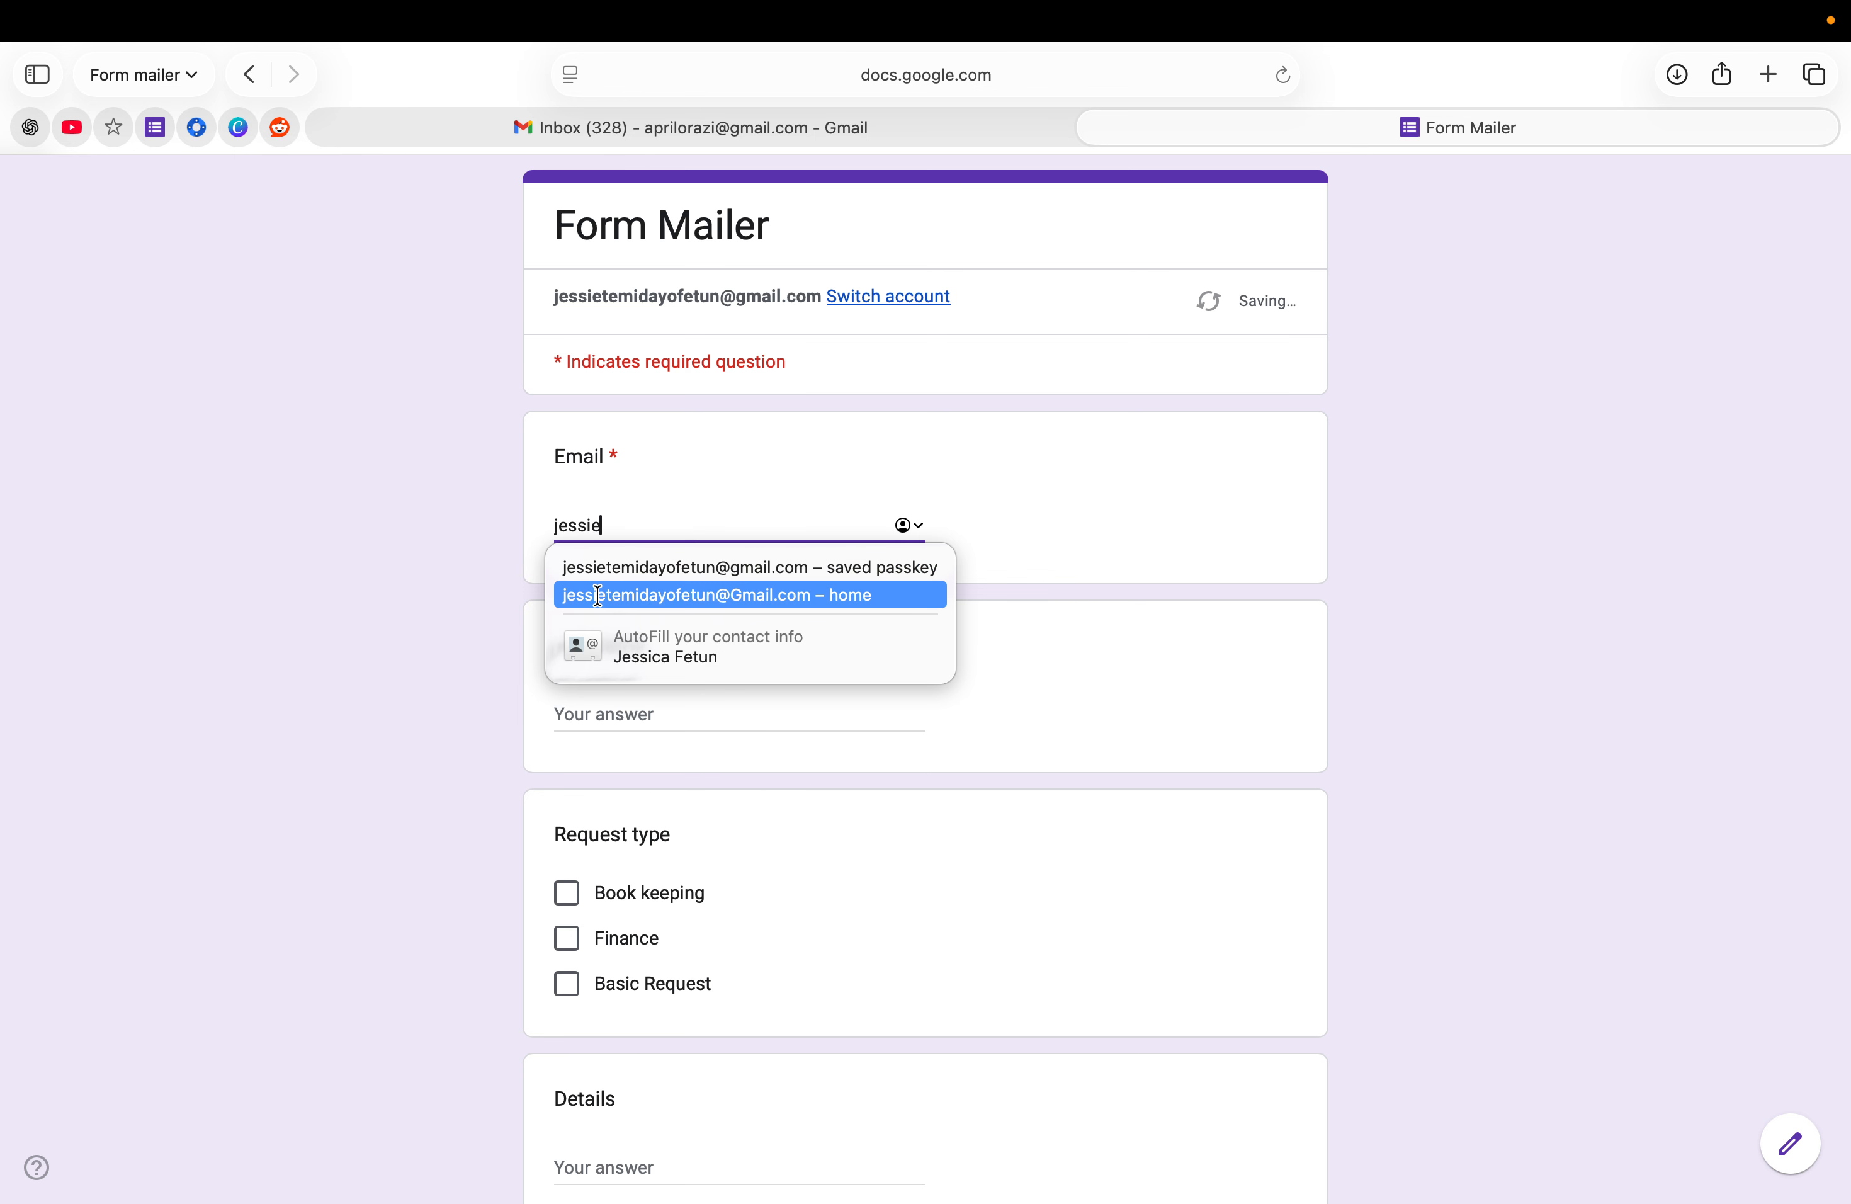
{"action": "left_click", "coordinate": [598, 568]}
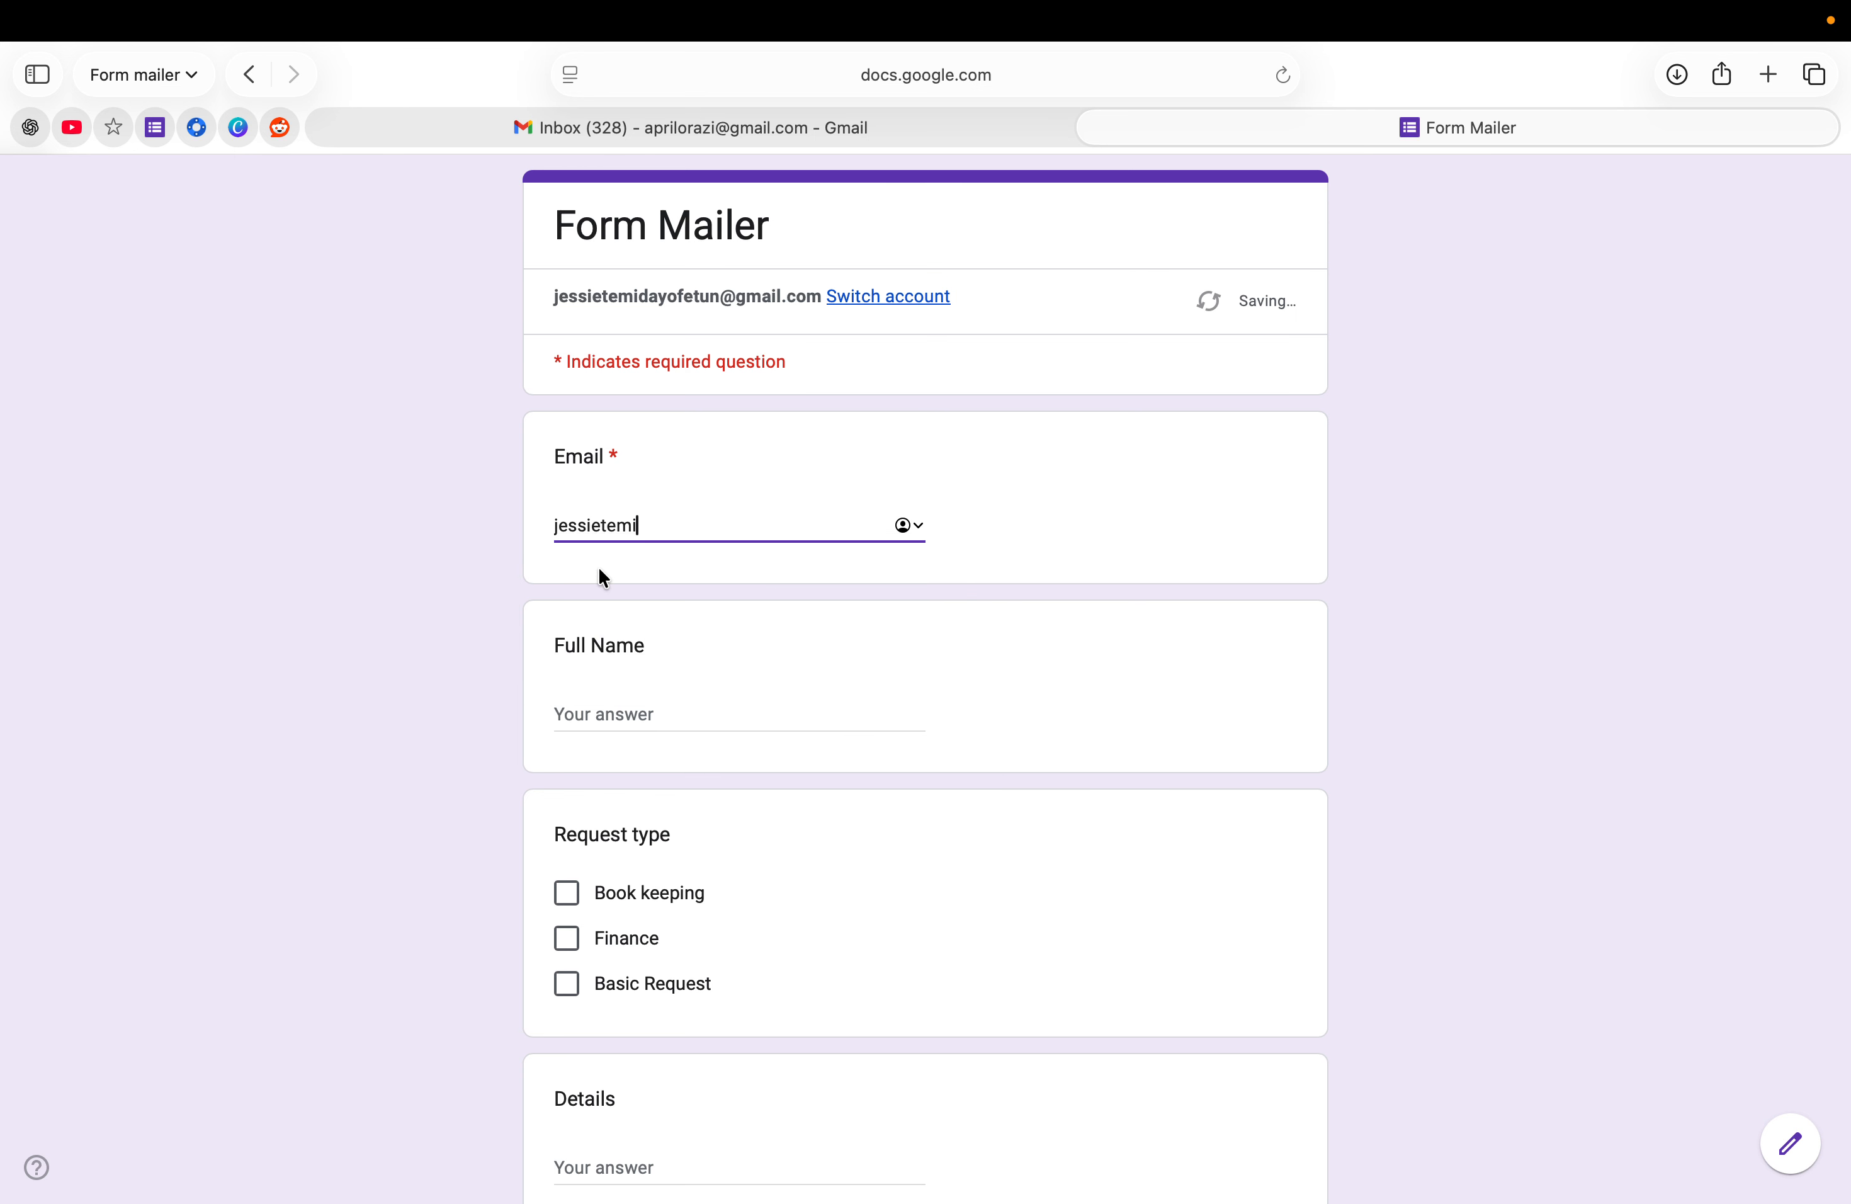
{"action": "left_click", "coordinate": [596, 712]}
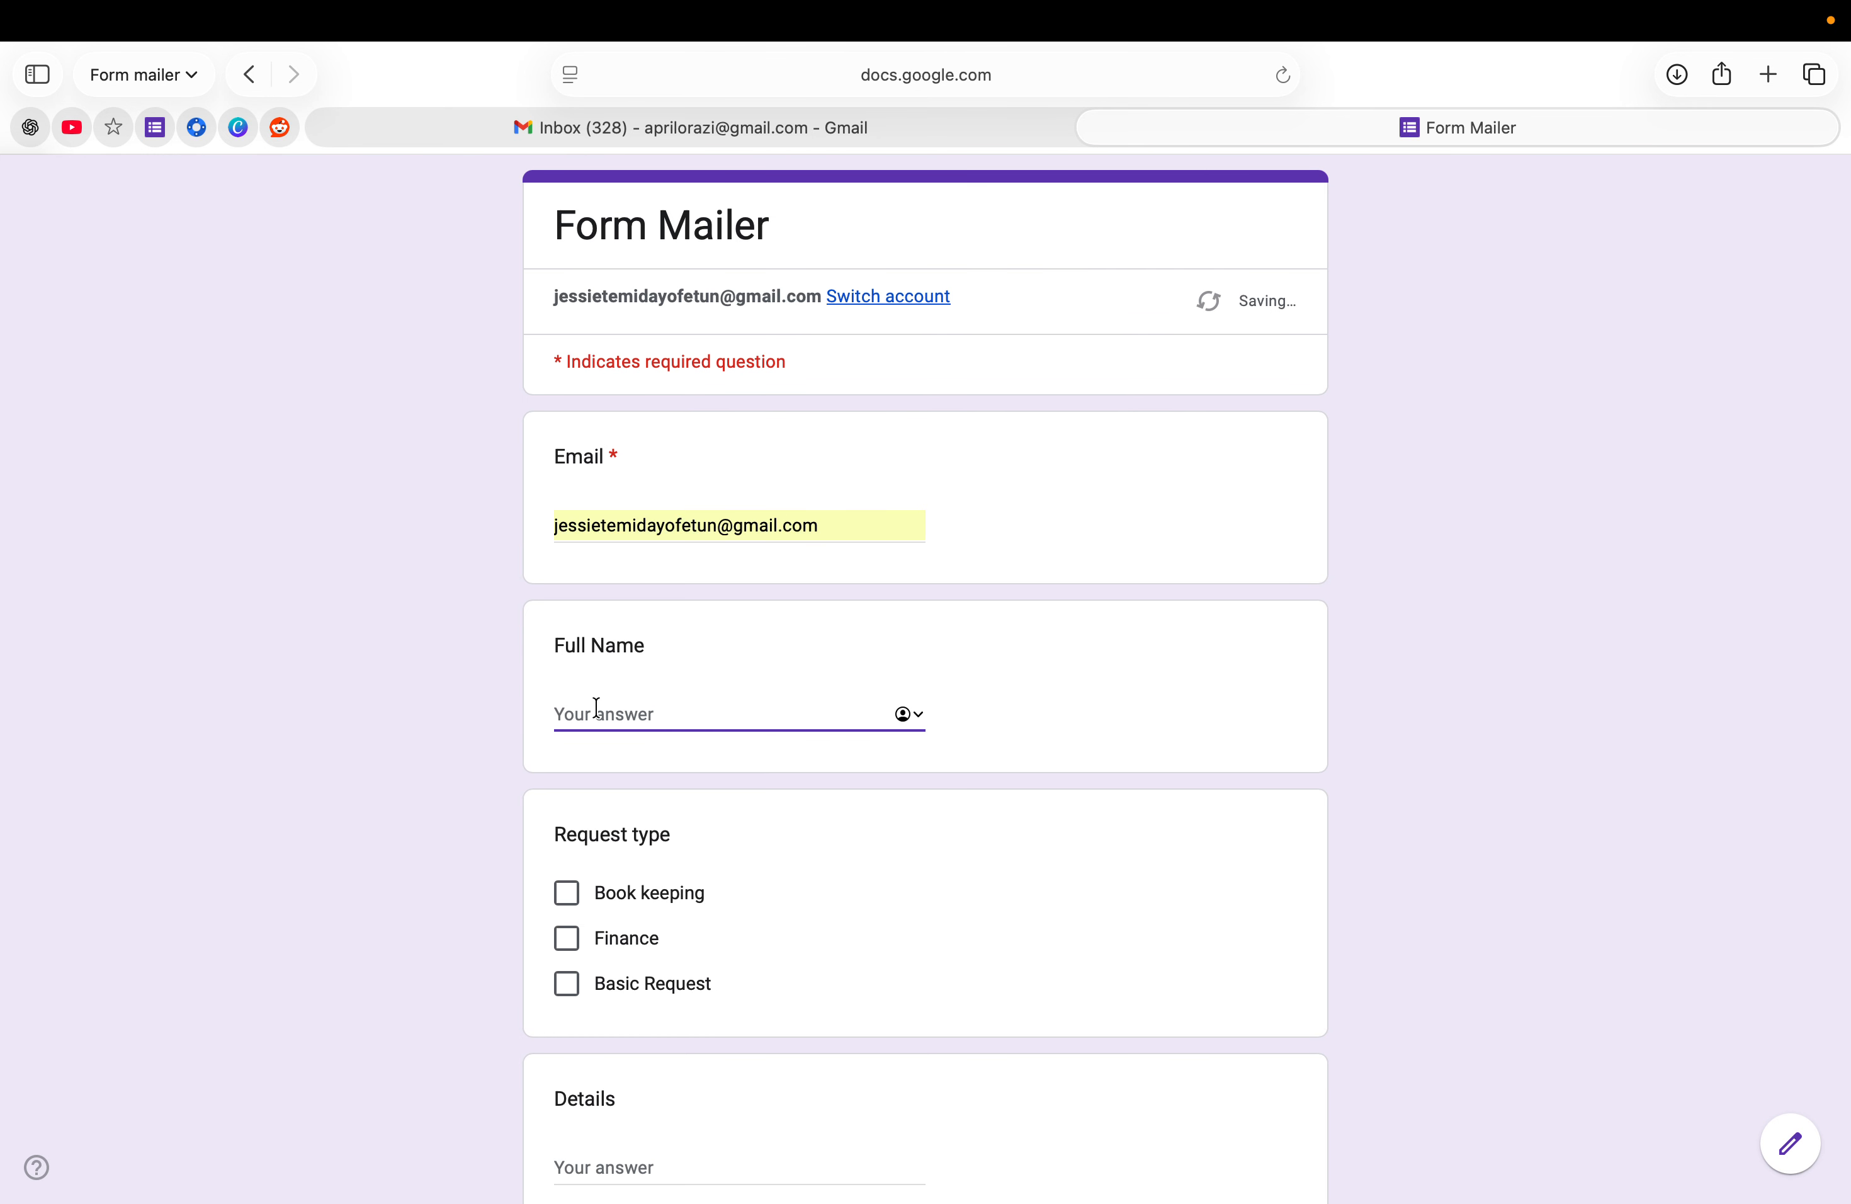
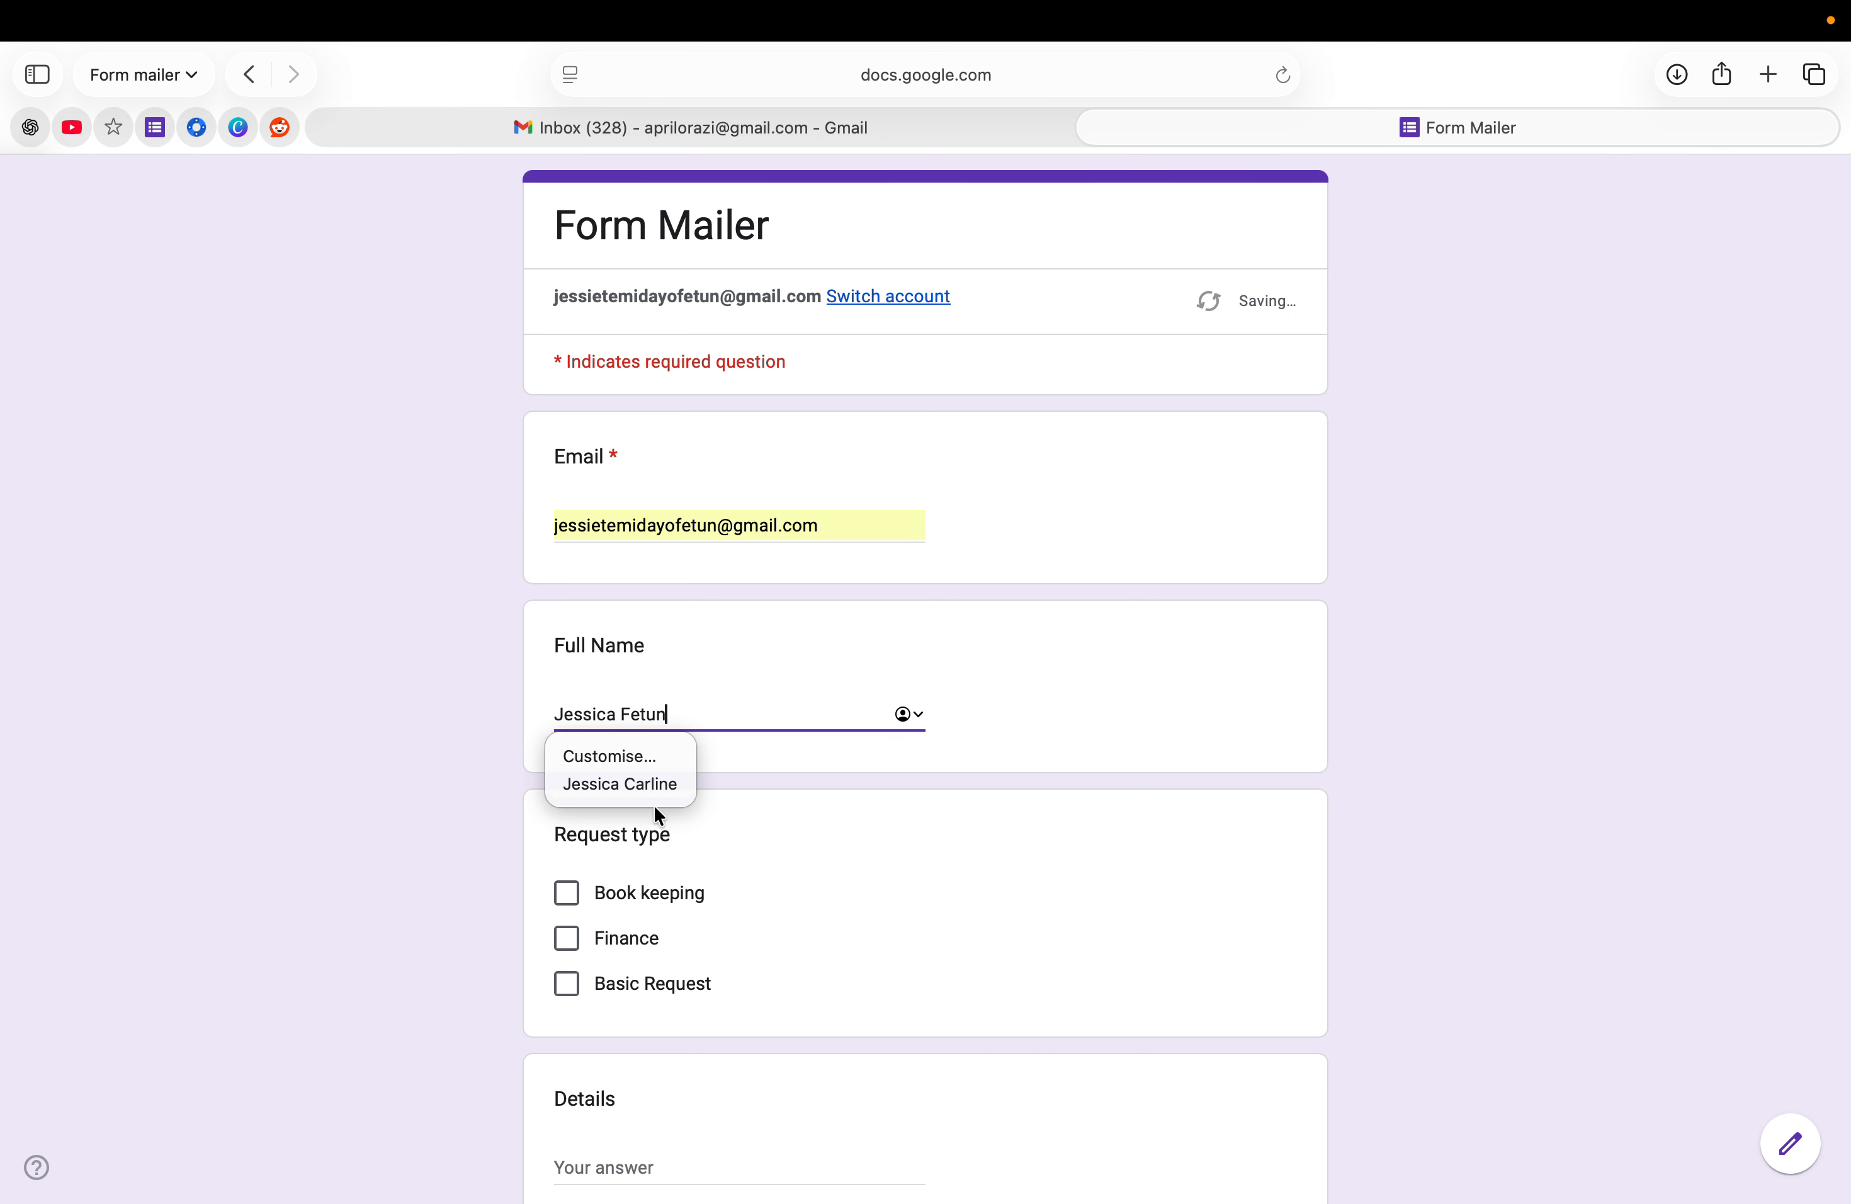
- Choose Finance as the request type and enter 'Hello Form Mailer' as details
{"action": "scroll", "coordinate": [625, 836], "scroll_direction": "down", "scroll_amount": 3}
{"action": "left_click", "coordinate": [566, 752]}
{"action": "scroll", "coordinate": [625, 789], "scroll_direction": "down", "scroll_amount": 2}
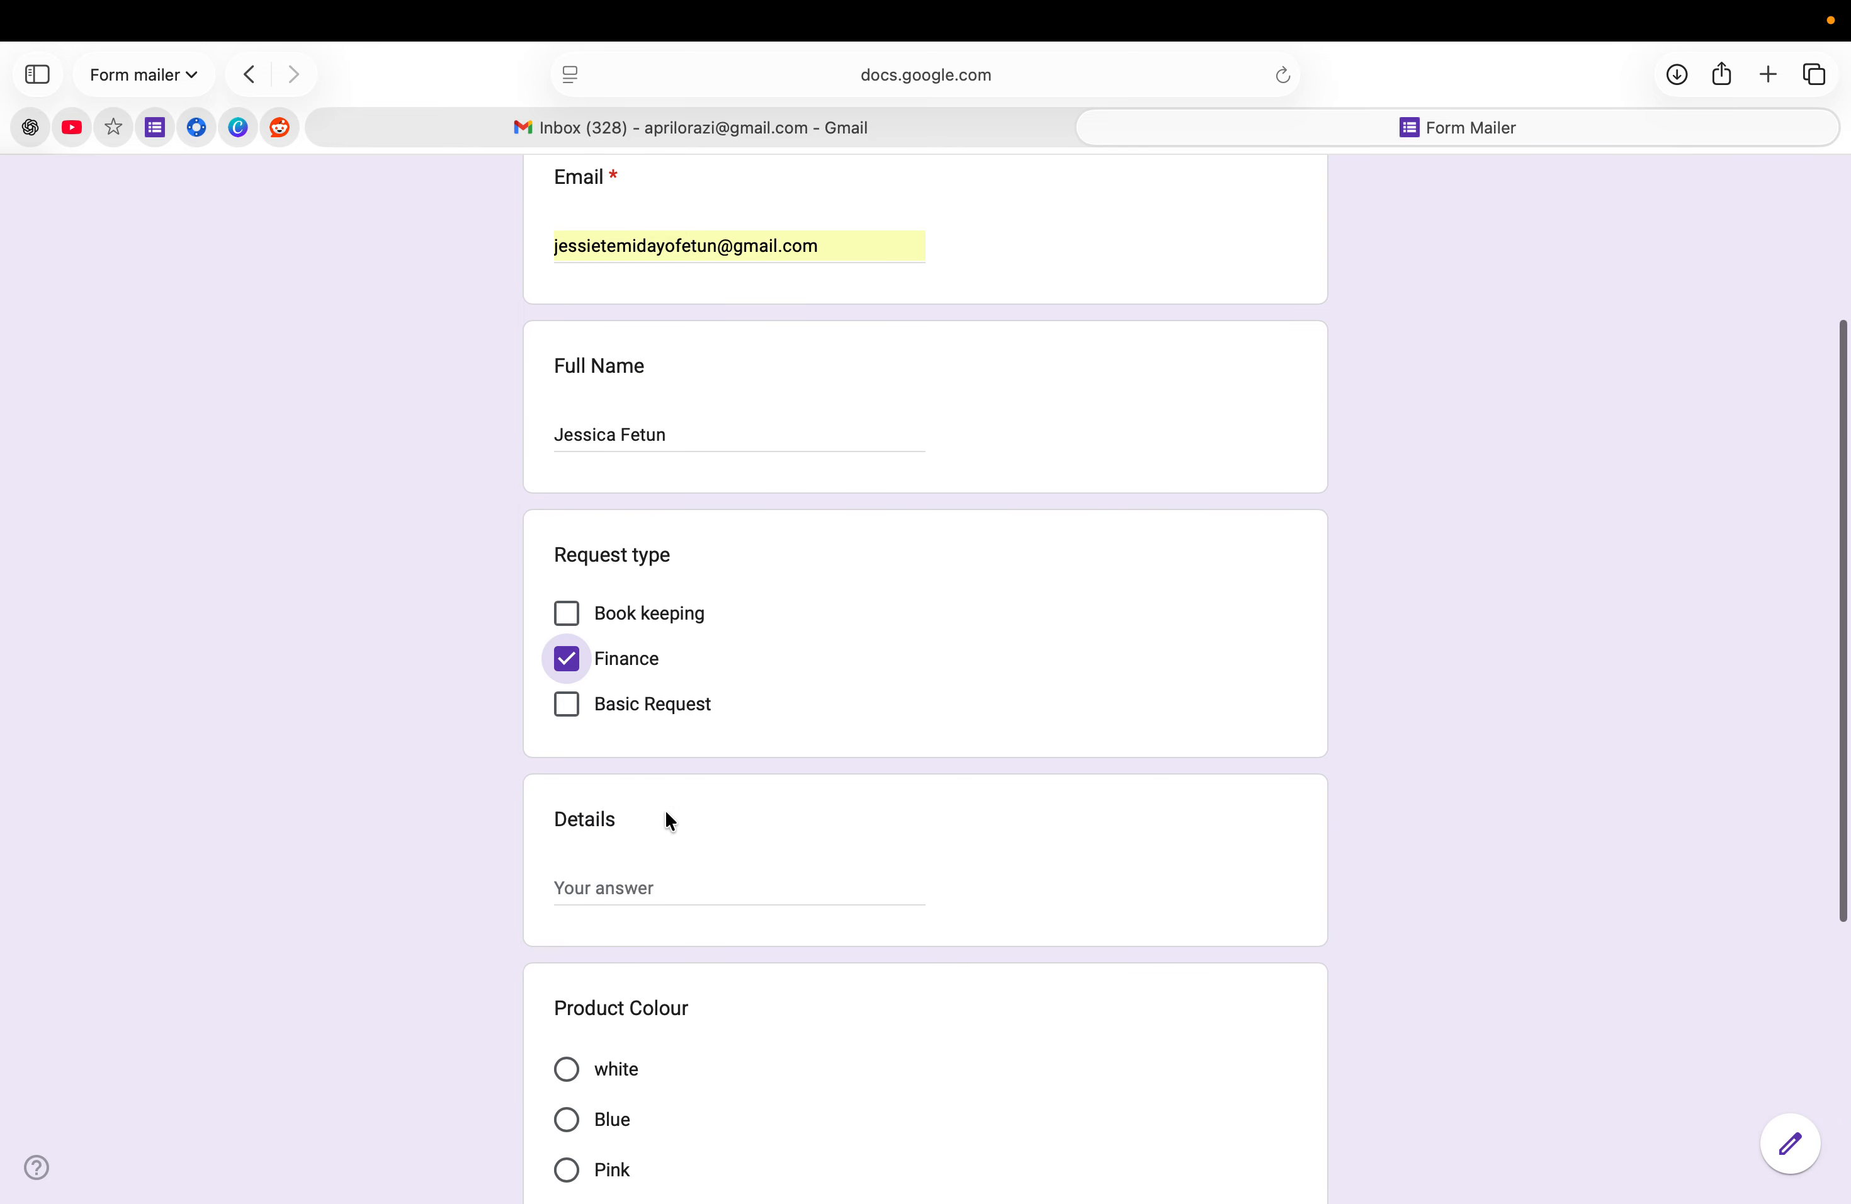
{"action": "scroll", "coordinate": [670, 819], "scroll_direction": "down", "scroll_amount": 1}
{"action": "left_click", "coordinate": [611, 831]}
{"action": "type", "text": "He"}
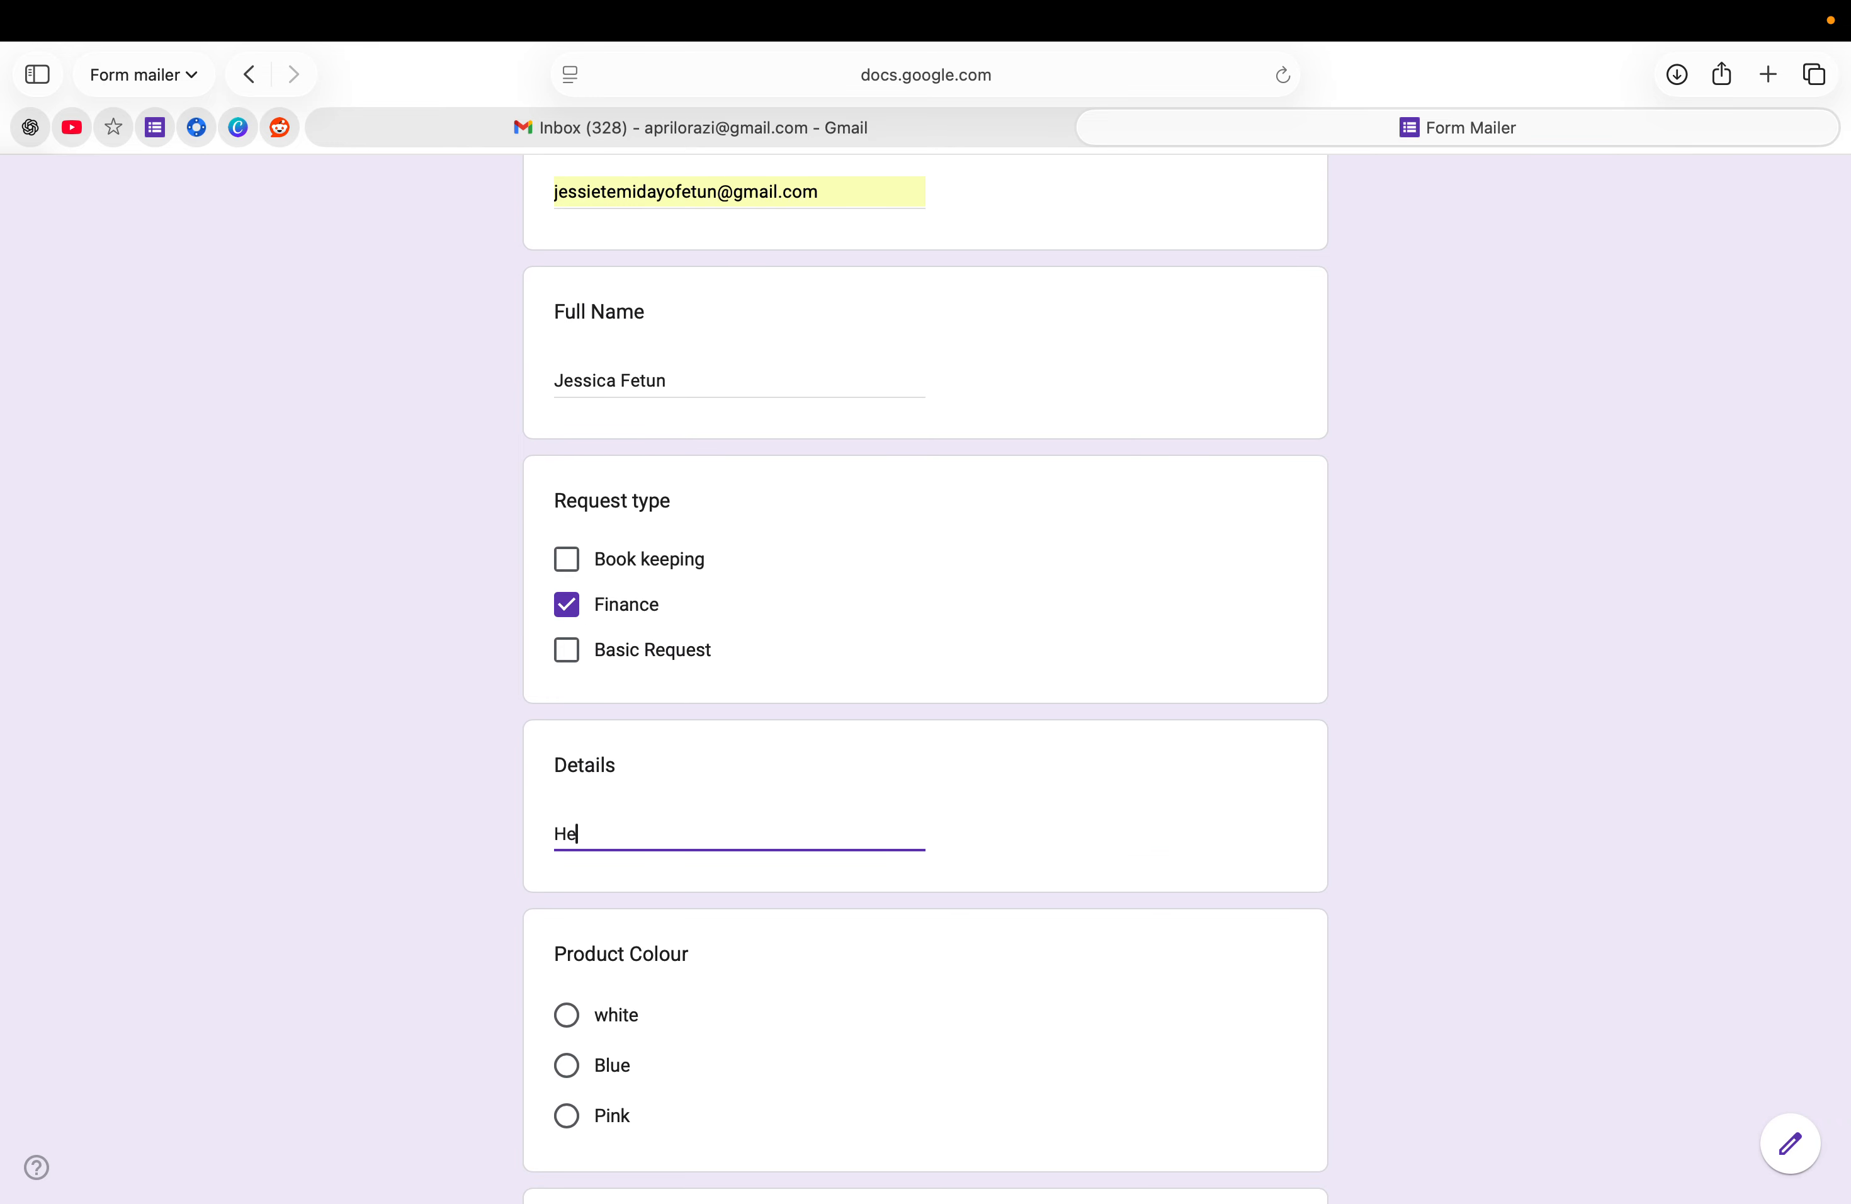
{"action": "type", "text": "llo Form Mailer"}
- Pick Blue as product colour, enter a delivery address, and submit the response
{"action": "scroll", "coordinate": [631, 833], "scroll_direction": "down", "scroll_amount": 5}
{"action": "left_click", "coordinate": [564, 769]}
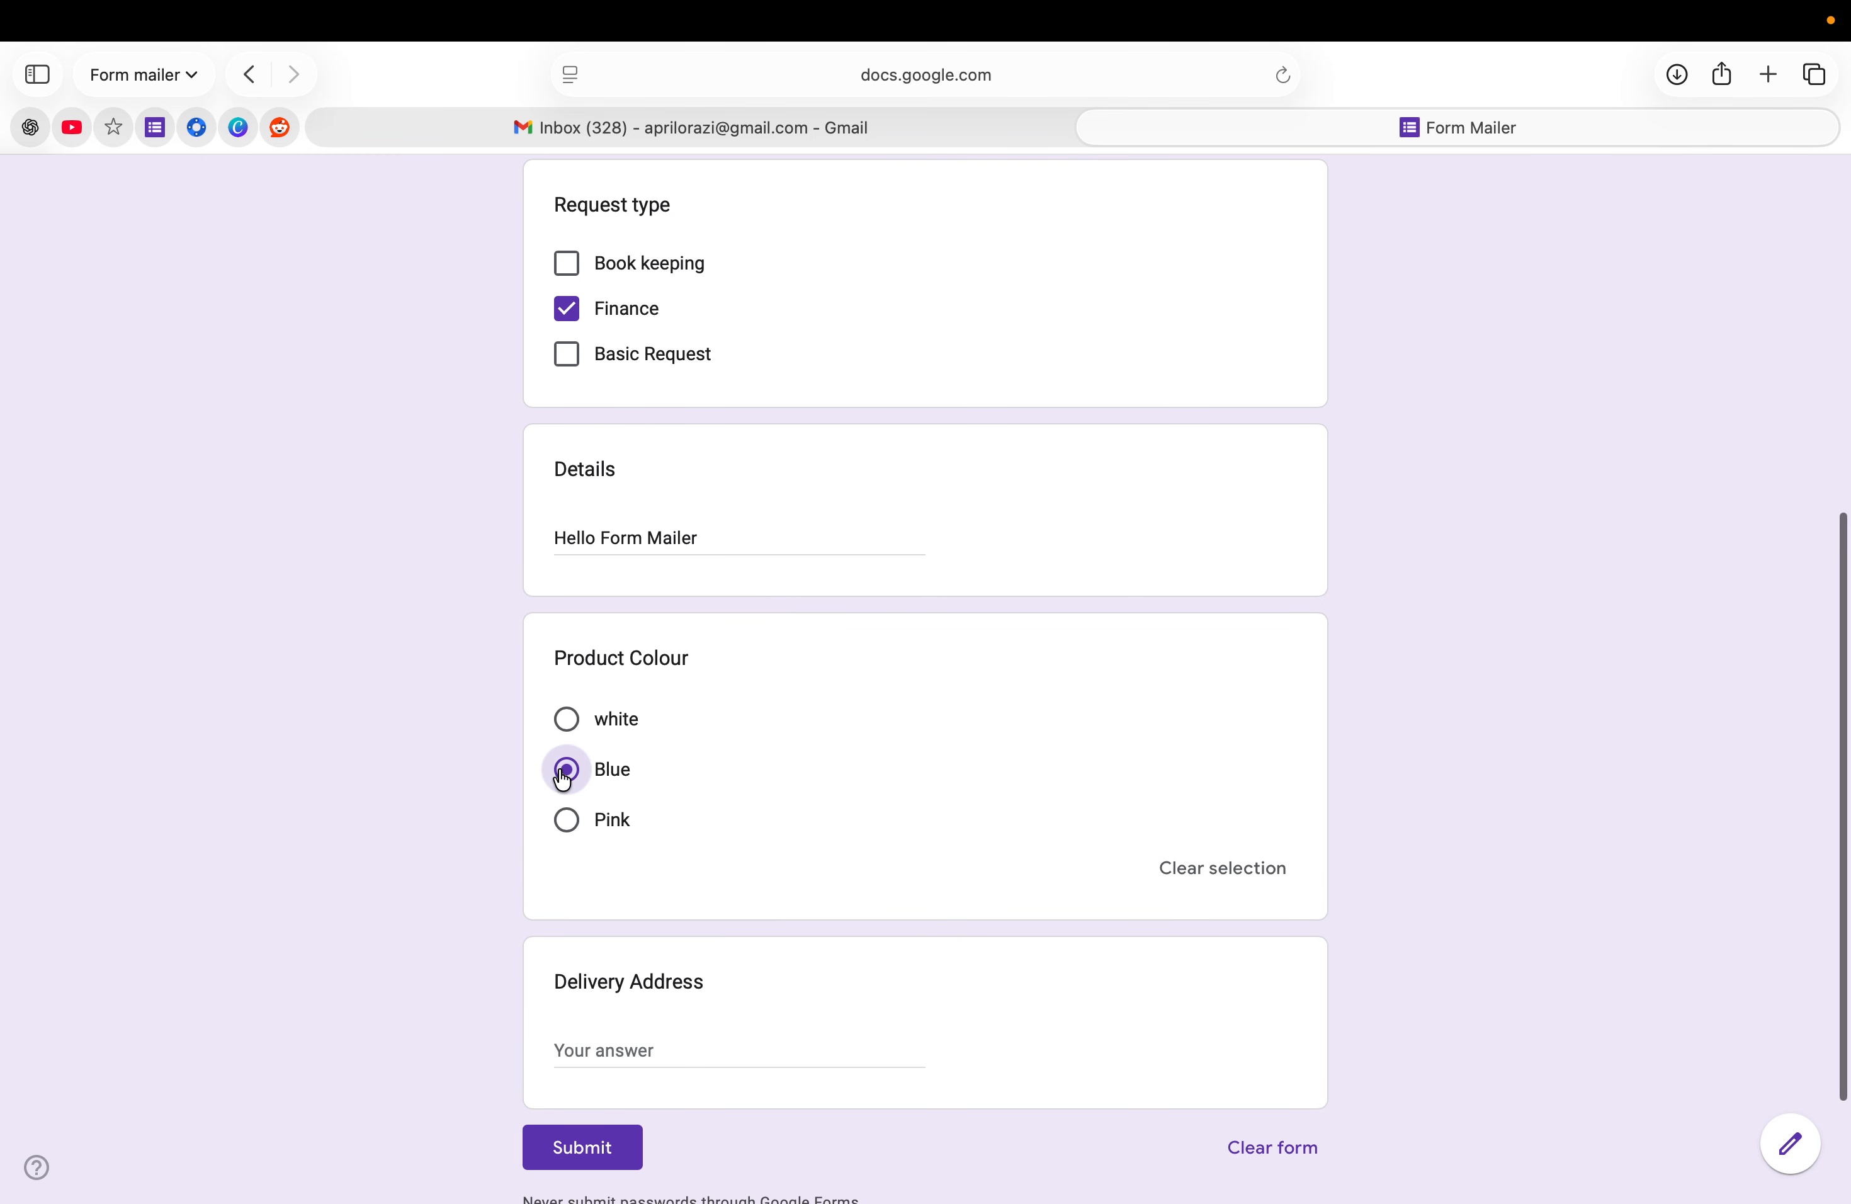
{"action": "left_click", "coordinate": [601, 1051]}
{"action": "type", "text": "Bai"}
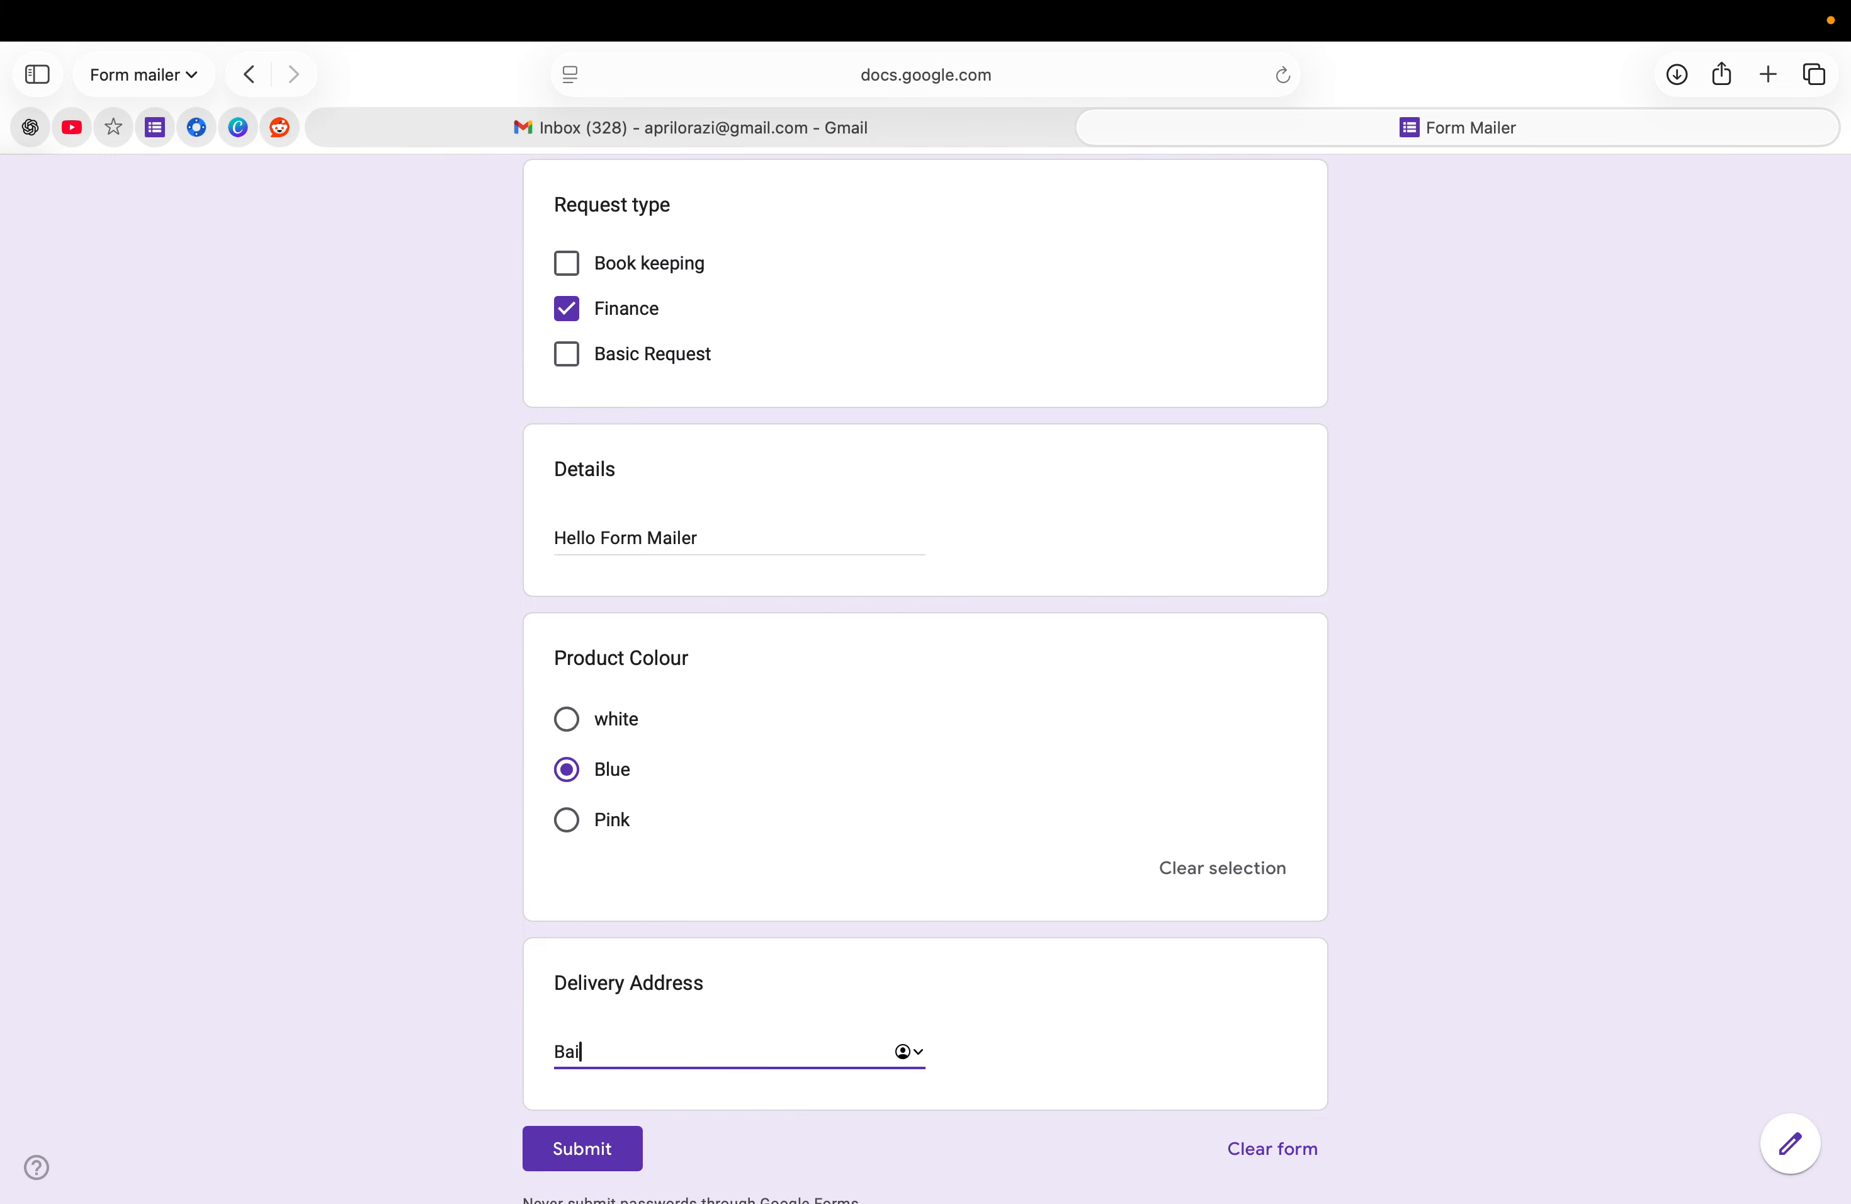
{"action": "type", "text": "ts Court"}
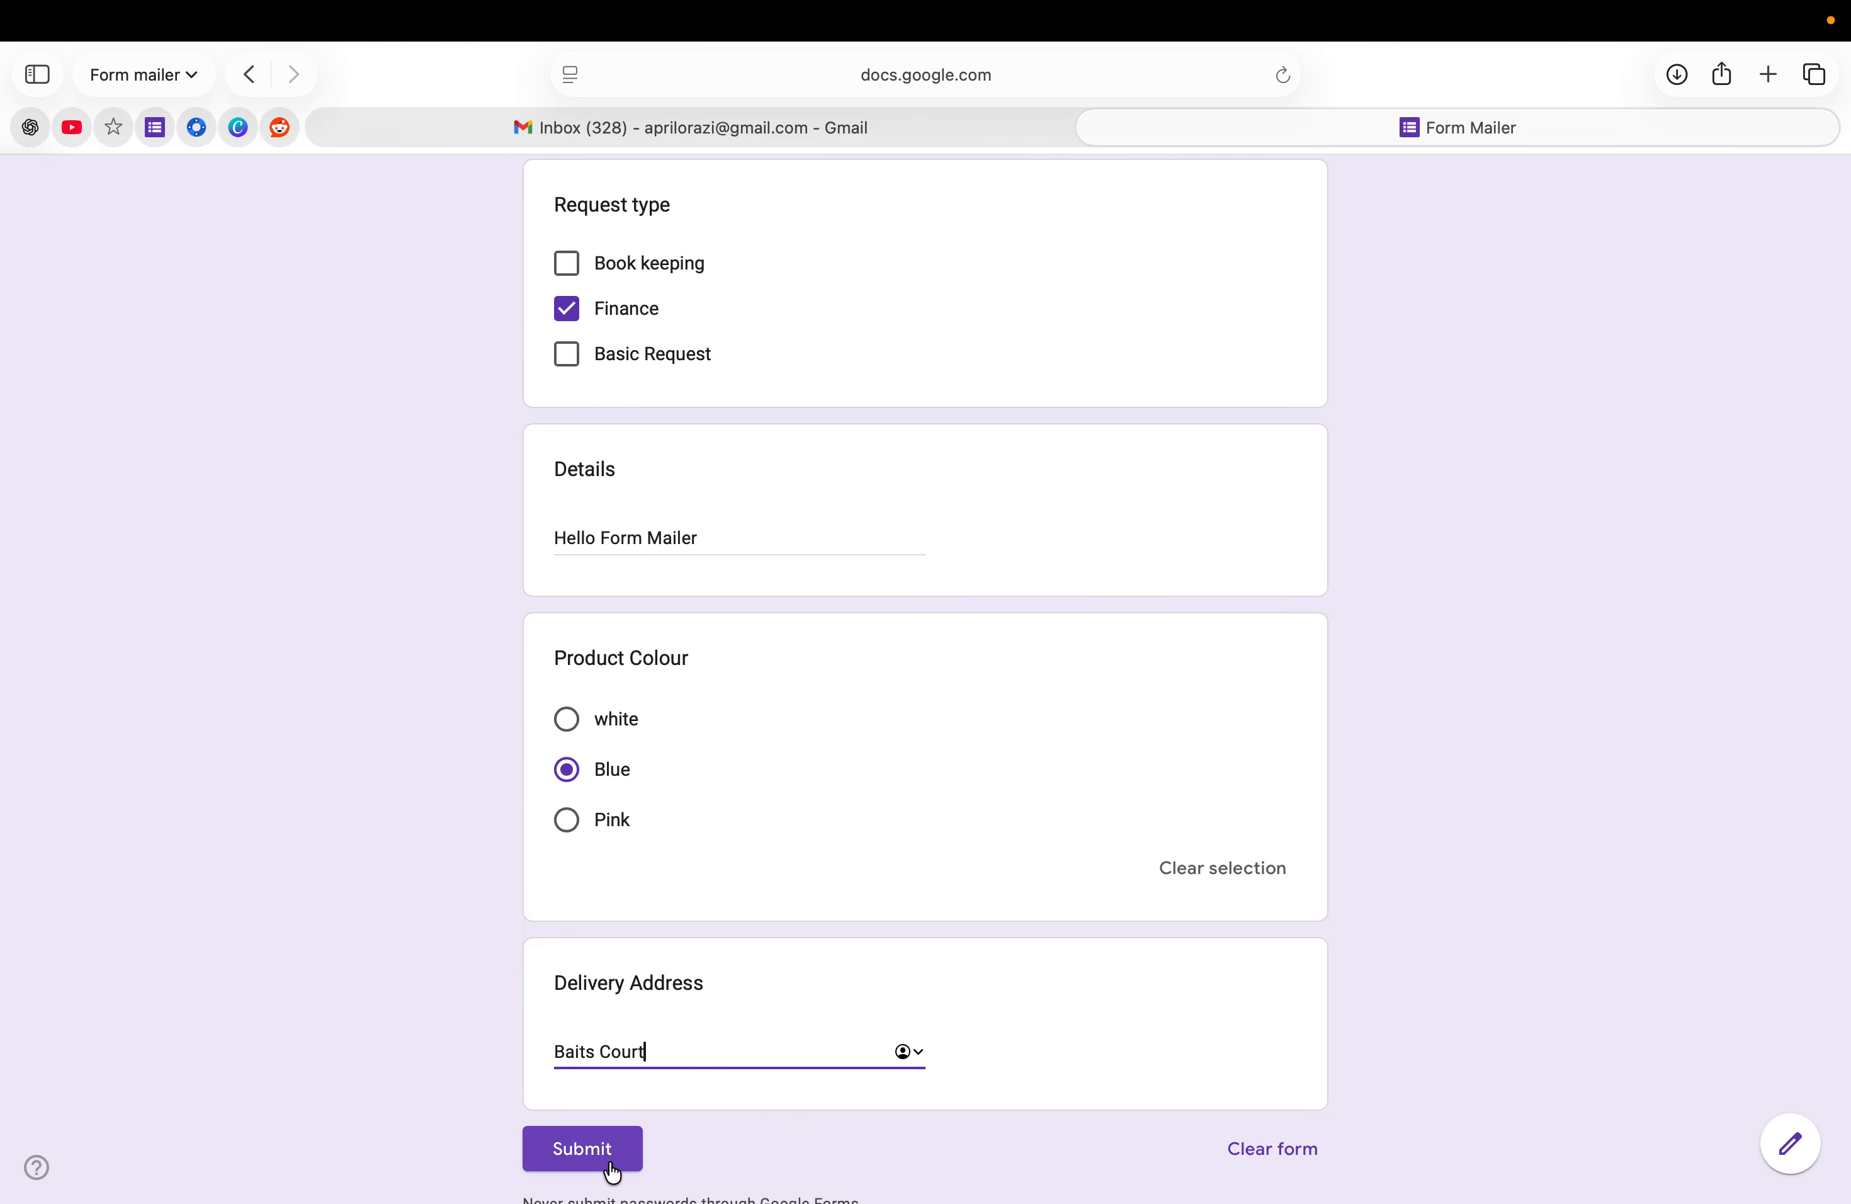
{"action": "left_click", "coordinate": [611, 1162]}
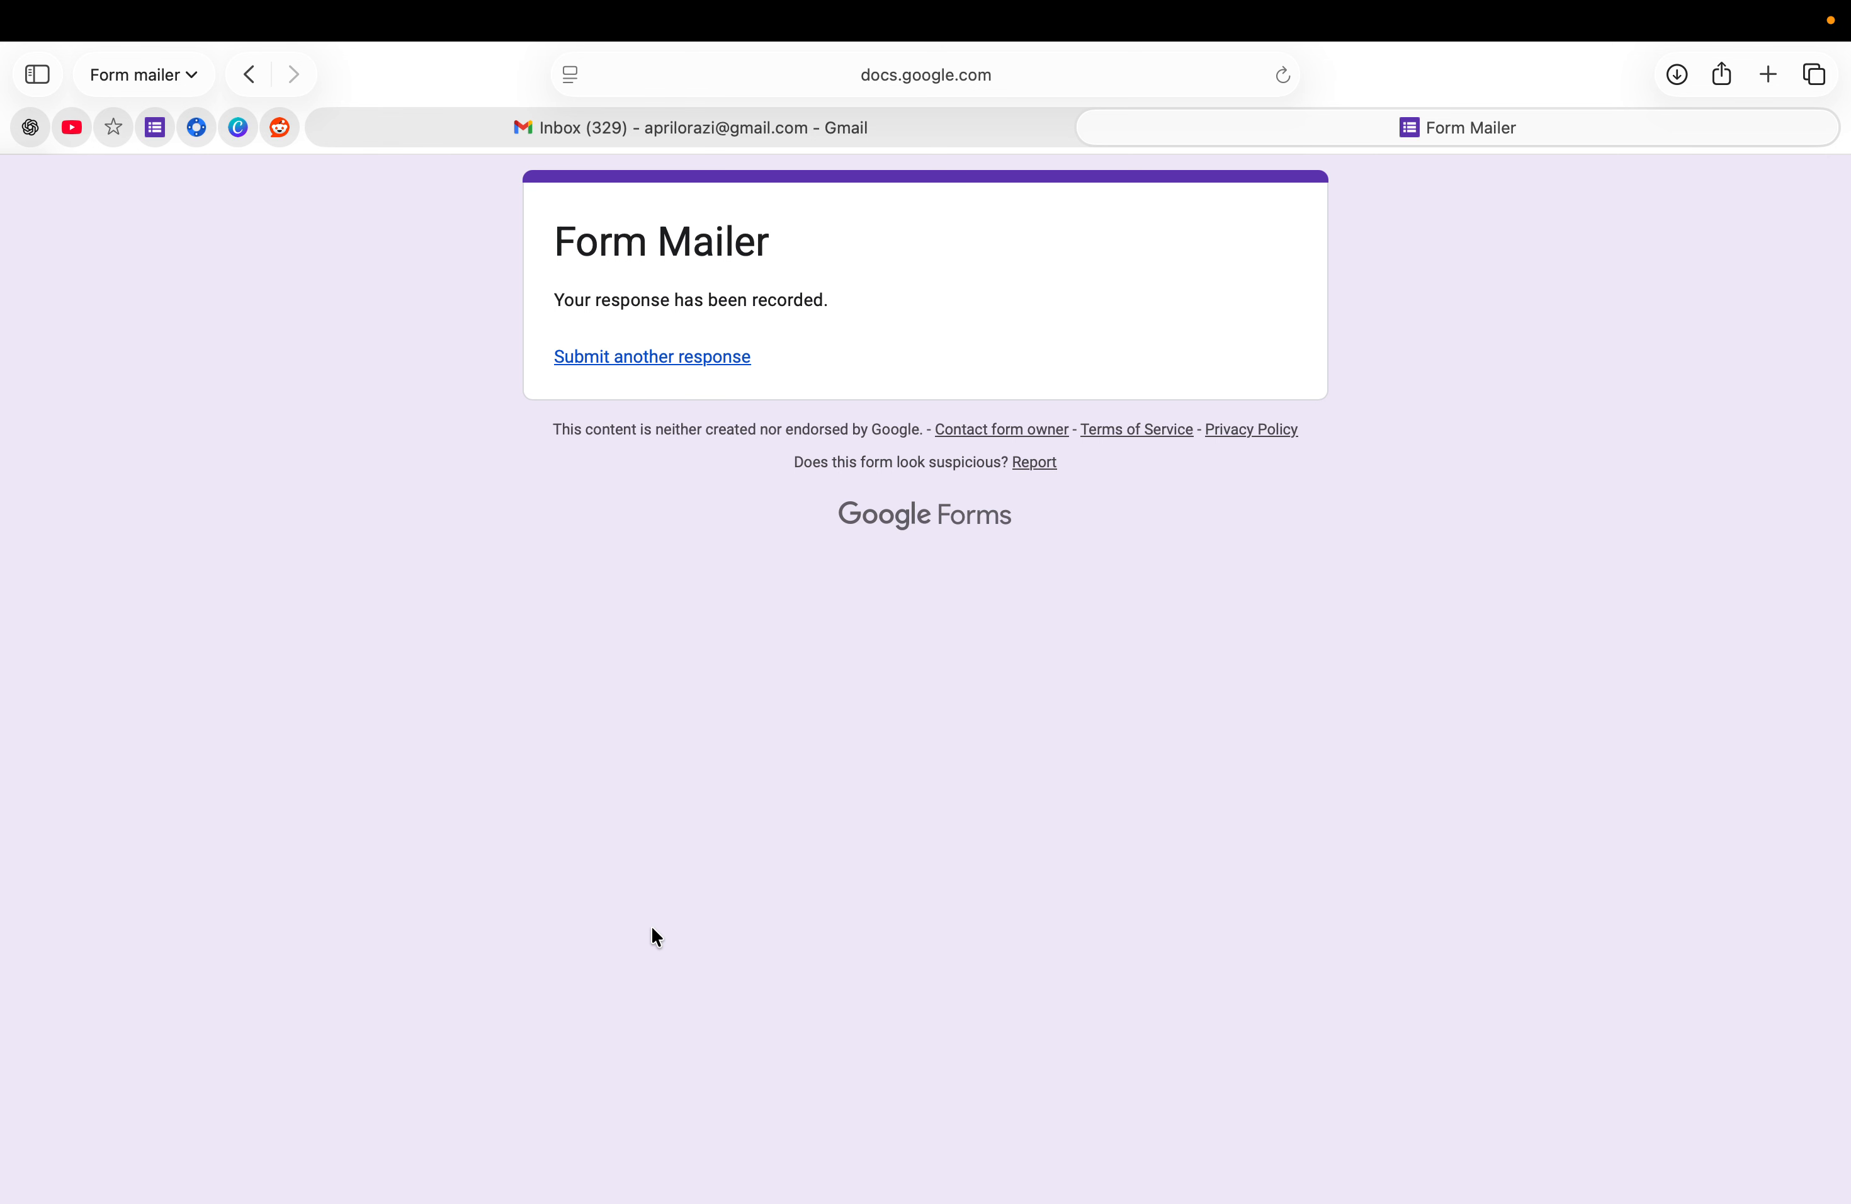
- Switch to Gmail and open Form Mailer's 'New Order Received' email in Primary
{"action": "left_click", "coordinate": [761, 130]}
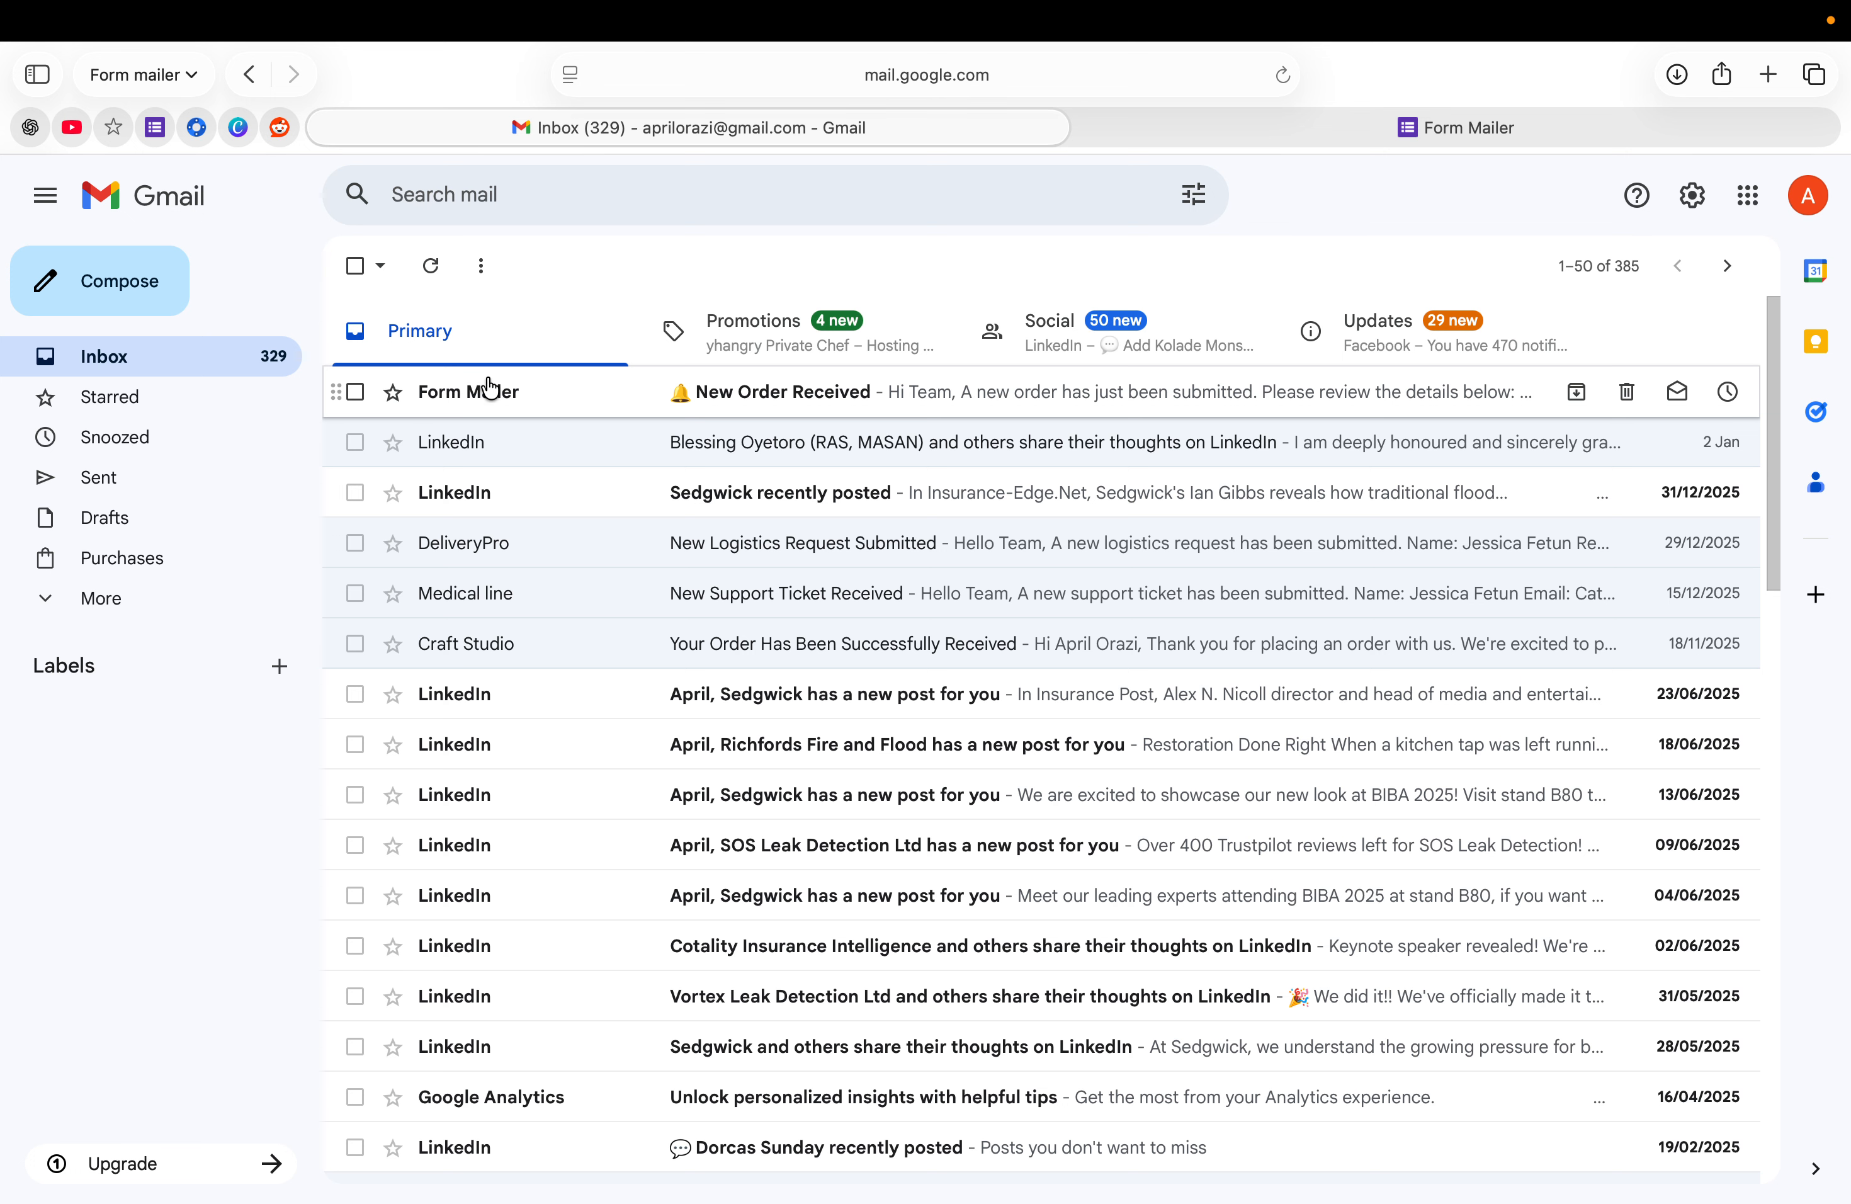
{"action": "left_click", "coordinate": [854, 386]}
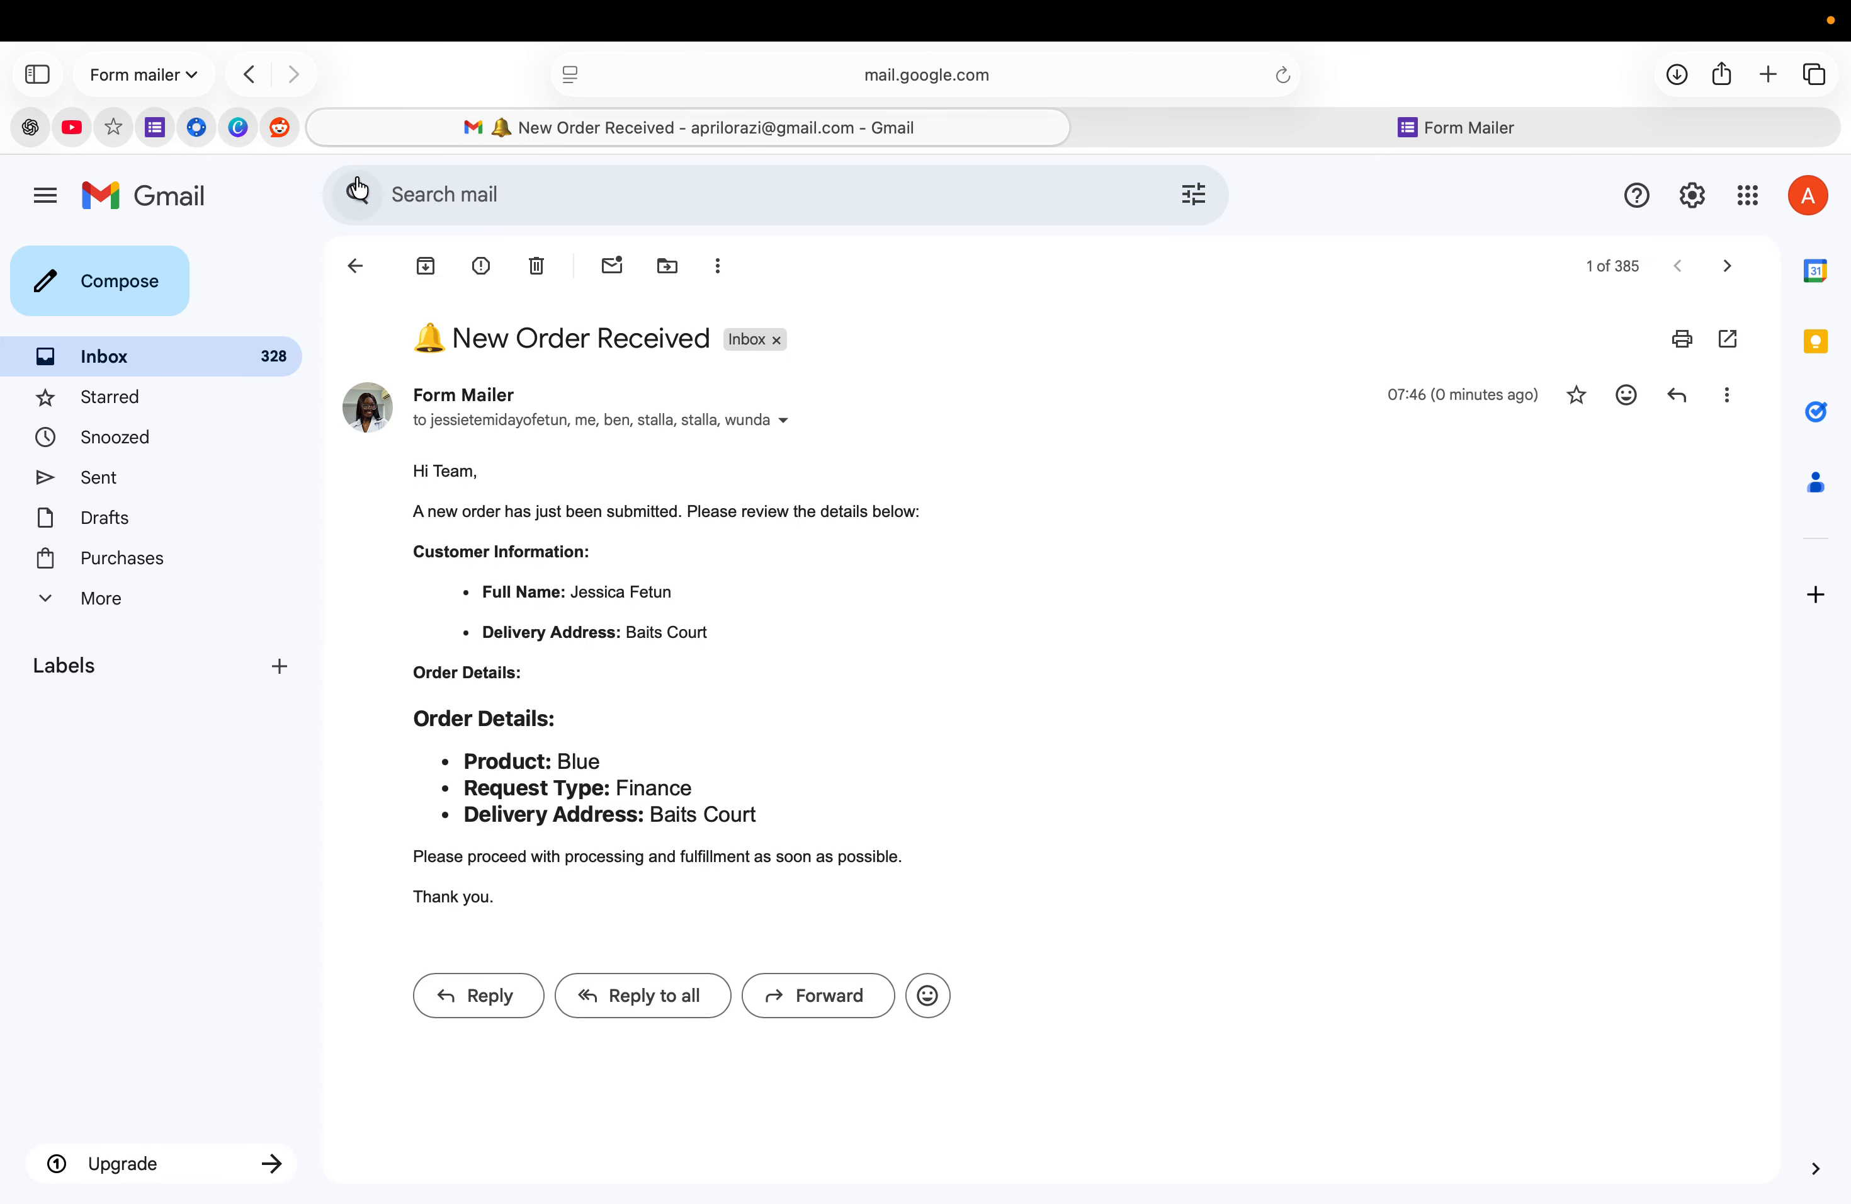
- Return from Gmail to the pinned Google Forms tab with the Form Mailer editor
{"action": "left_click", "coordinate": [156, 129]}
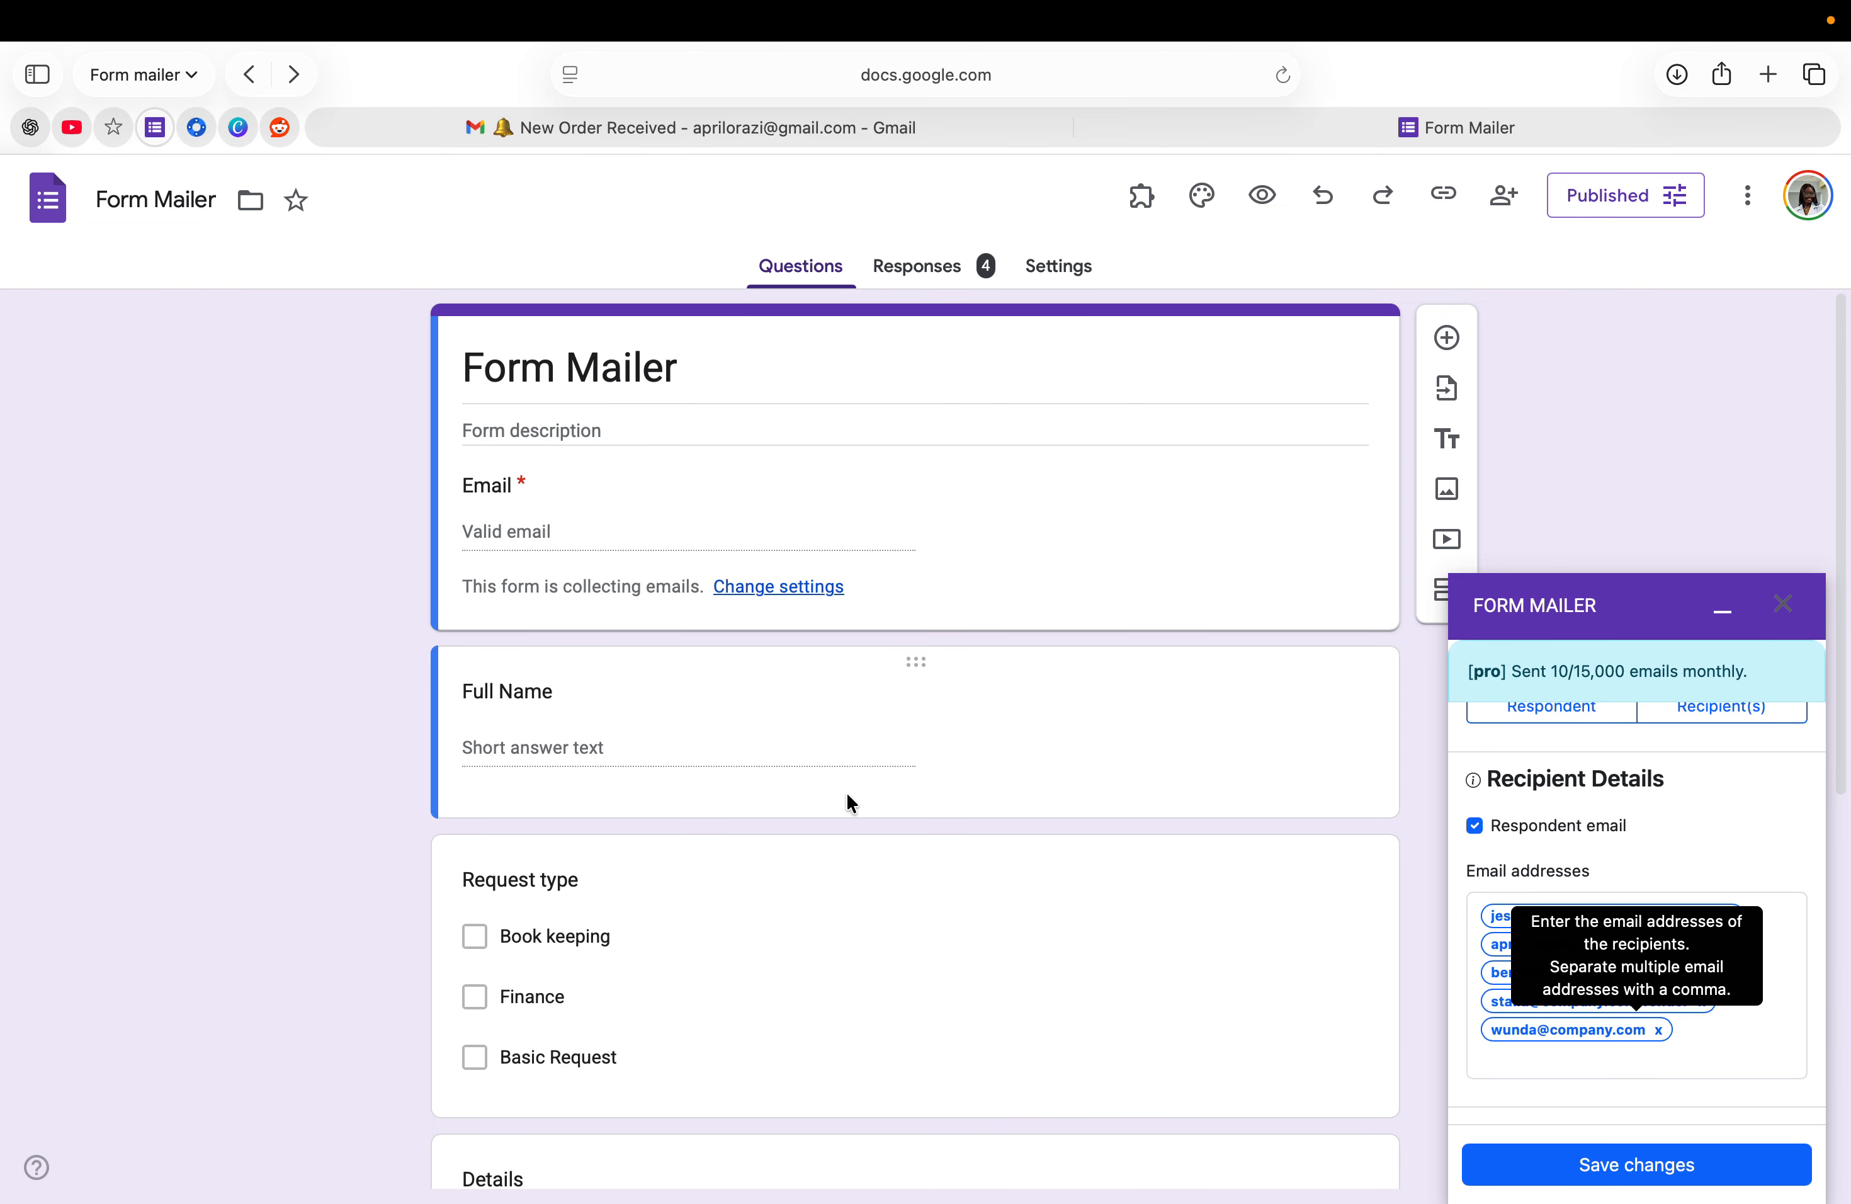
- Open Form Mailer's Manage your Account page to view the Pro plan and Free, Pro, Pro Annual options
{"action": "left_click", "coordinate": [1142, 197]}
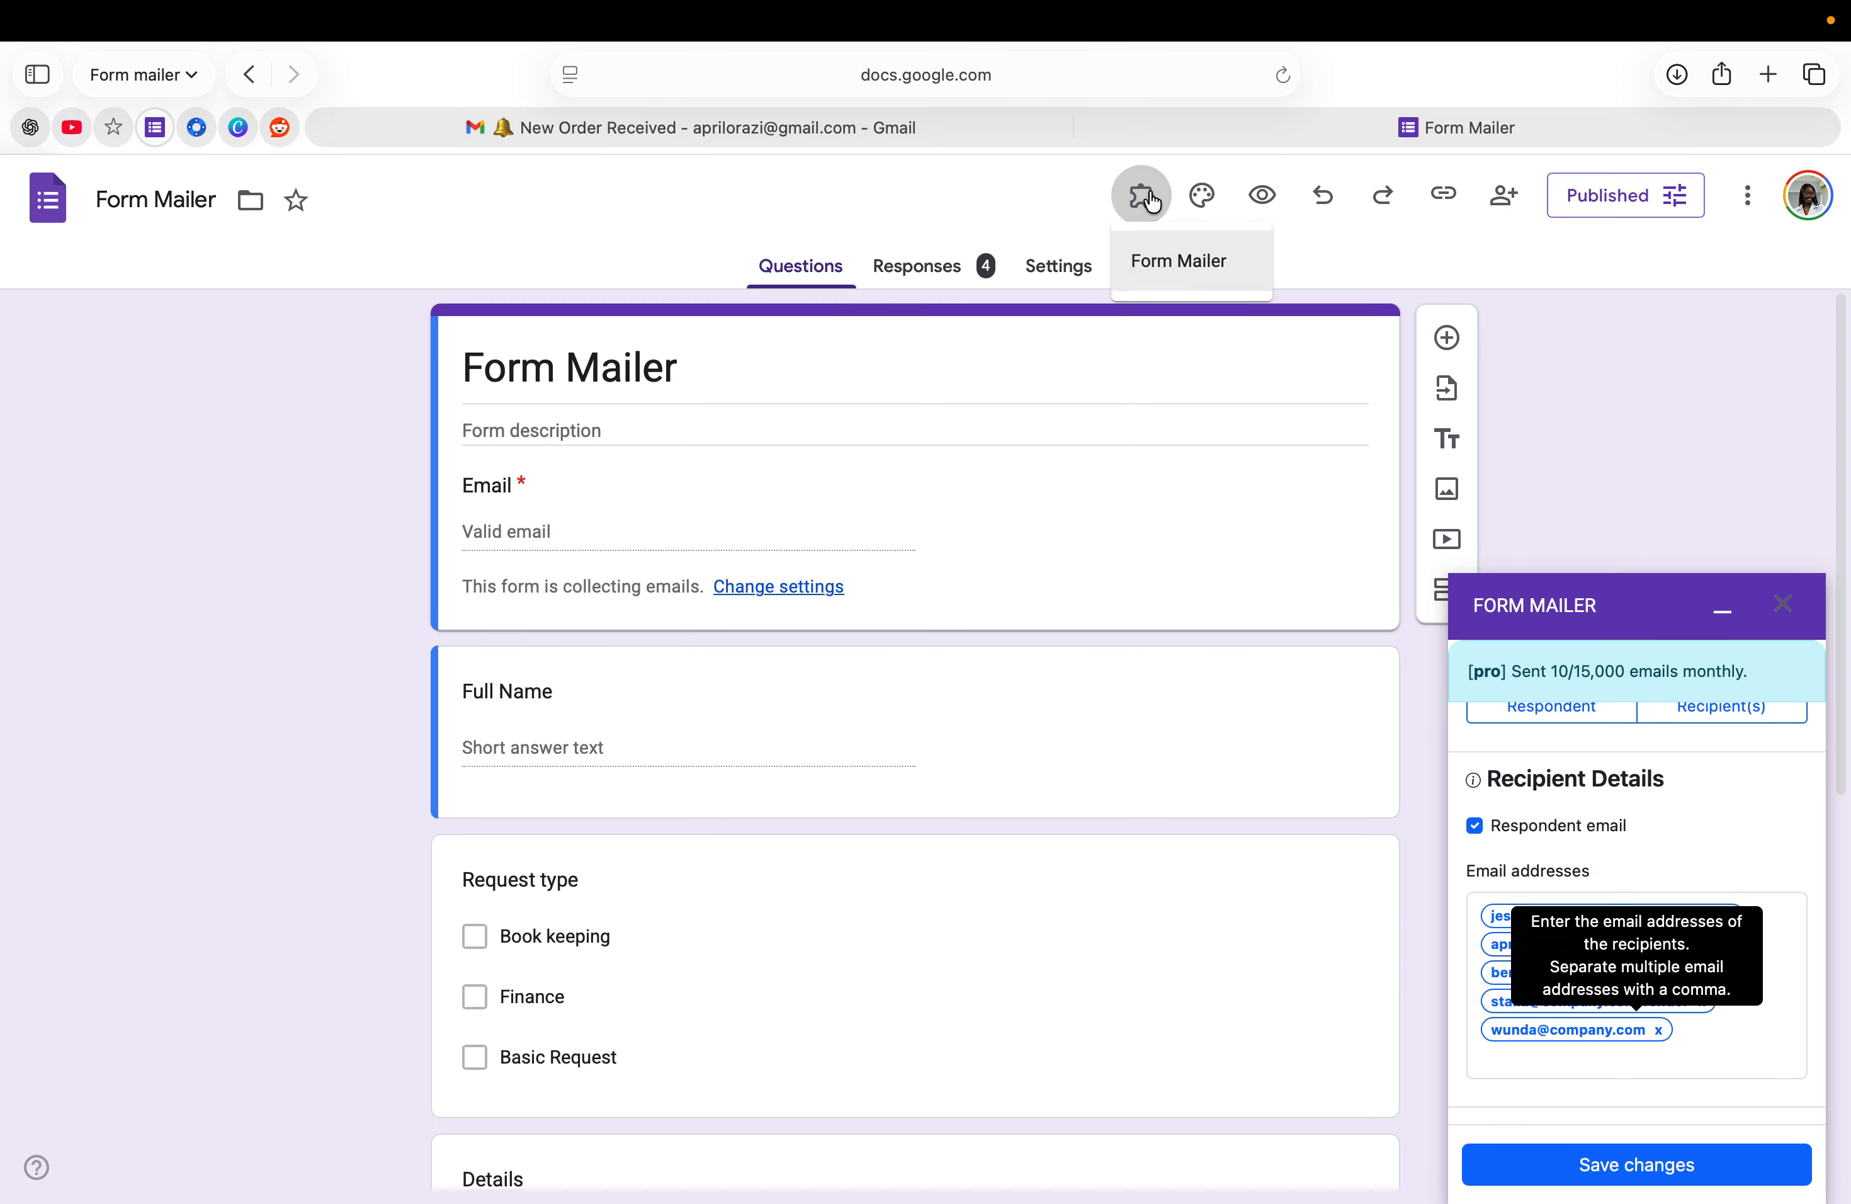
{"action": "left_click", "coordinate": [1172, 269]}
{"action": "left_click", "coordinate": [801, 402]}
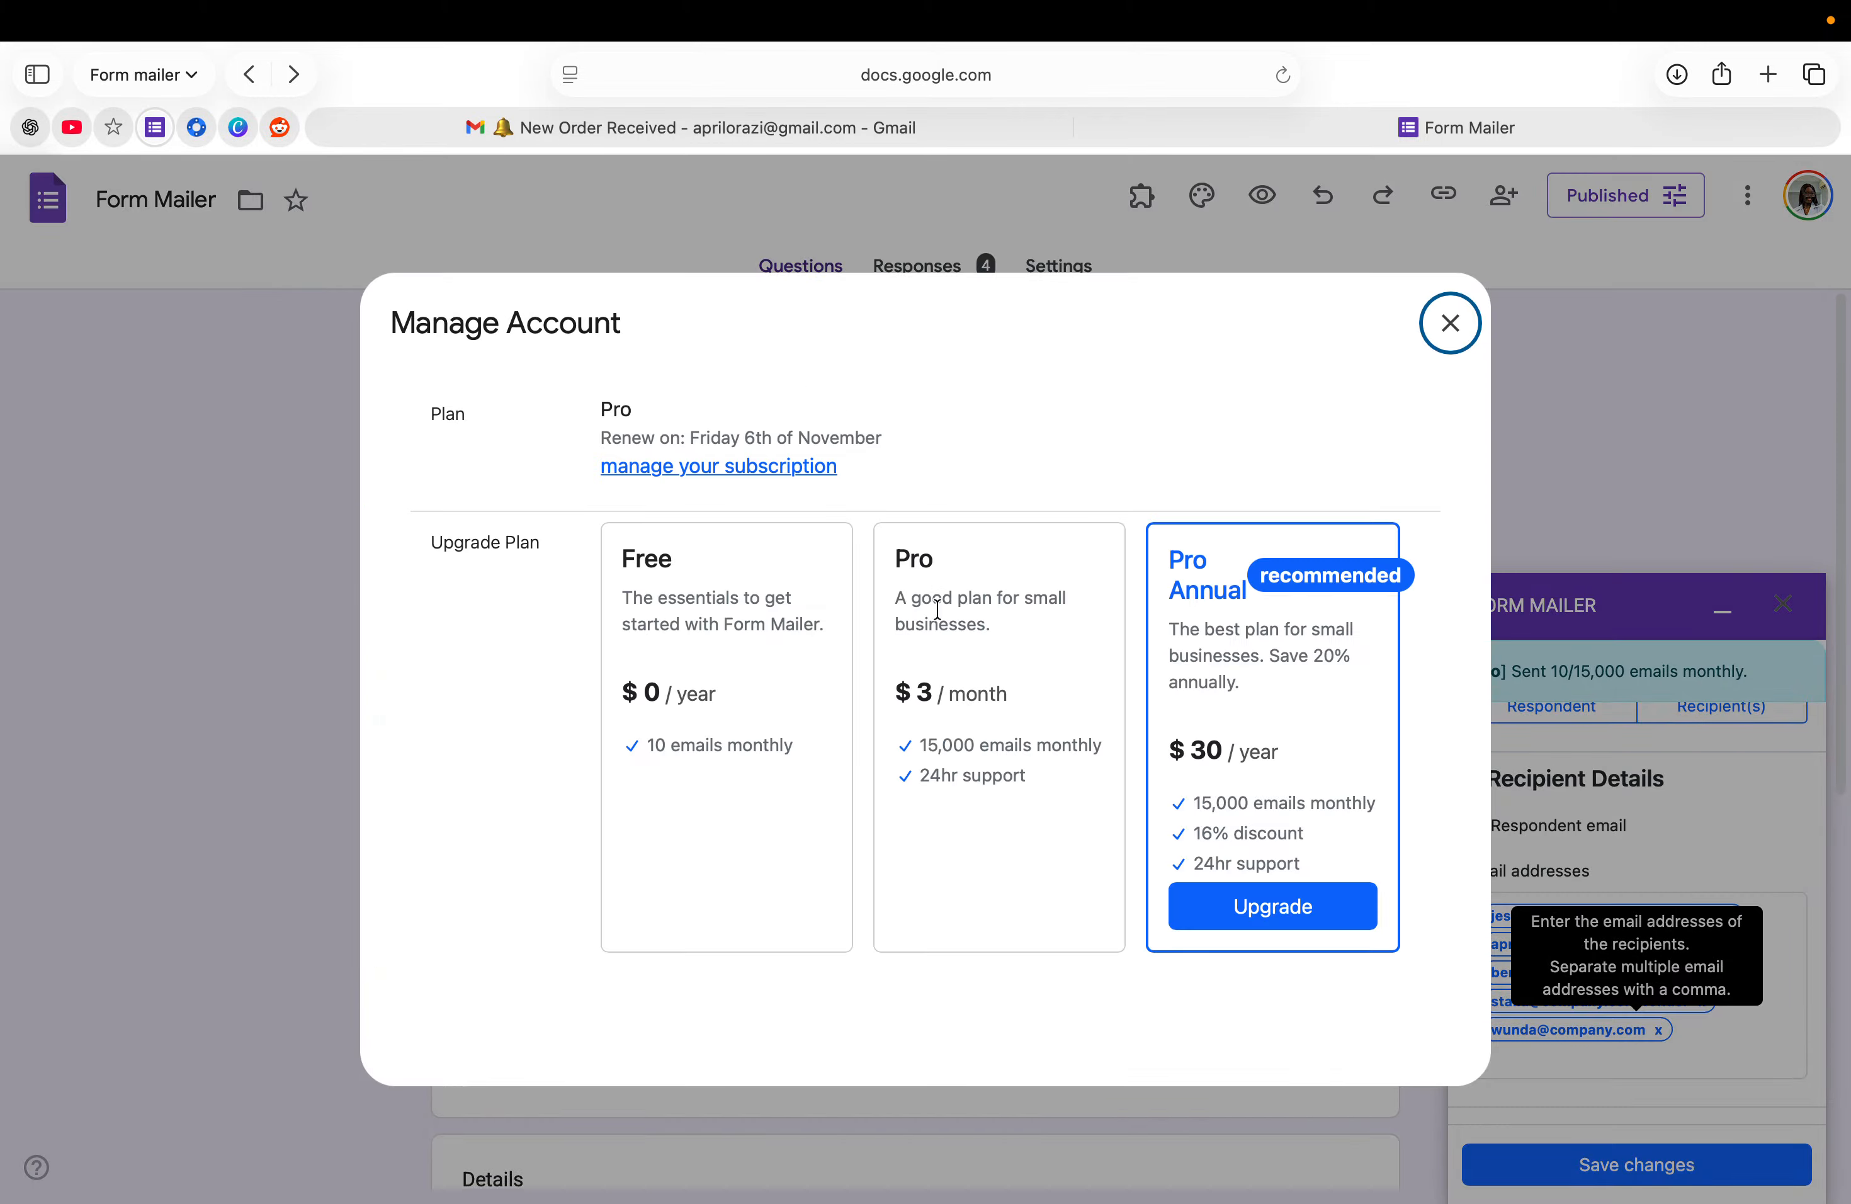
{"action": "left_click", "coordinate": [978, 543]}
{"action": "mouse_move", "coordinate": [1157, 6]}
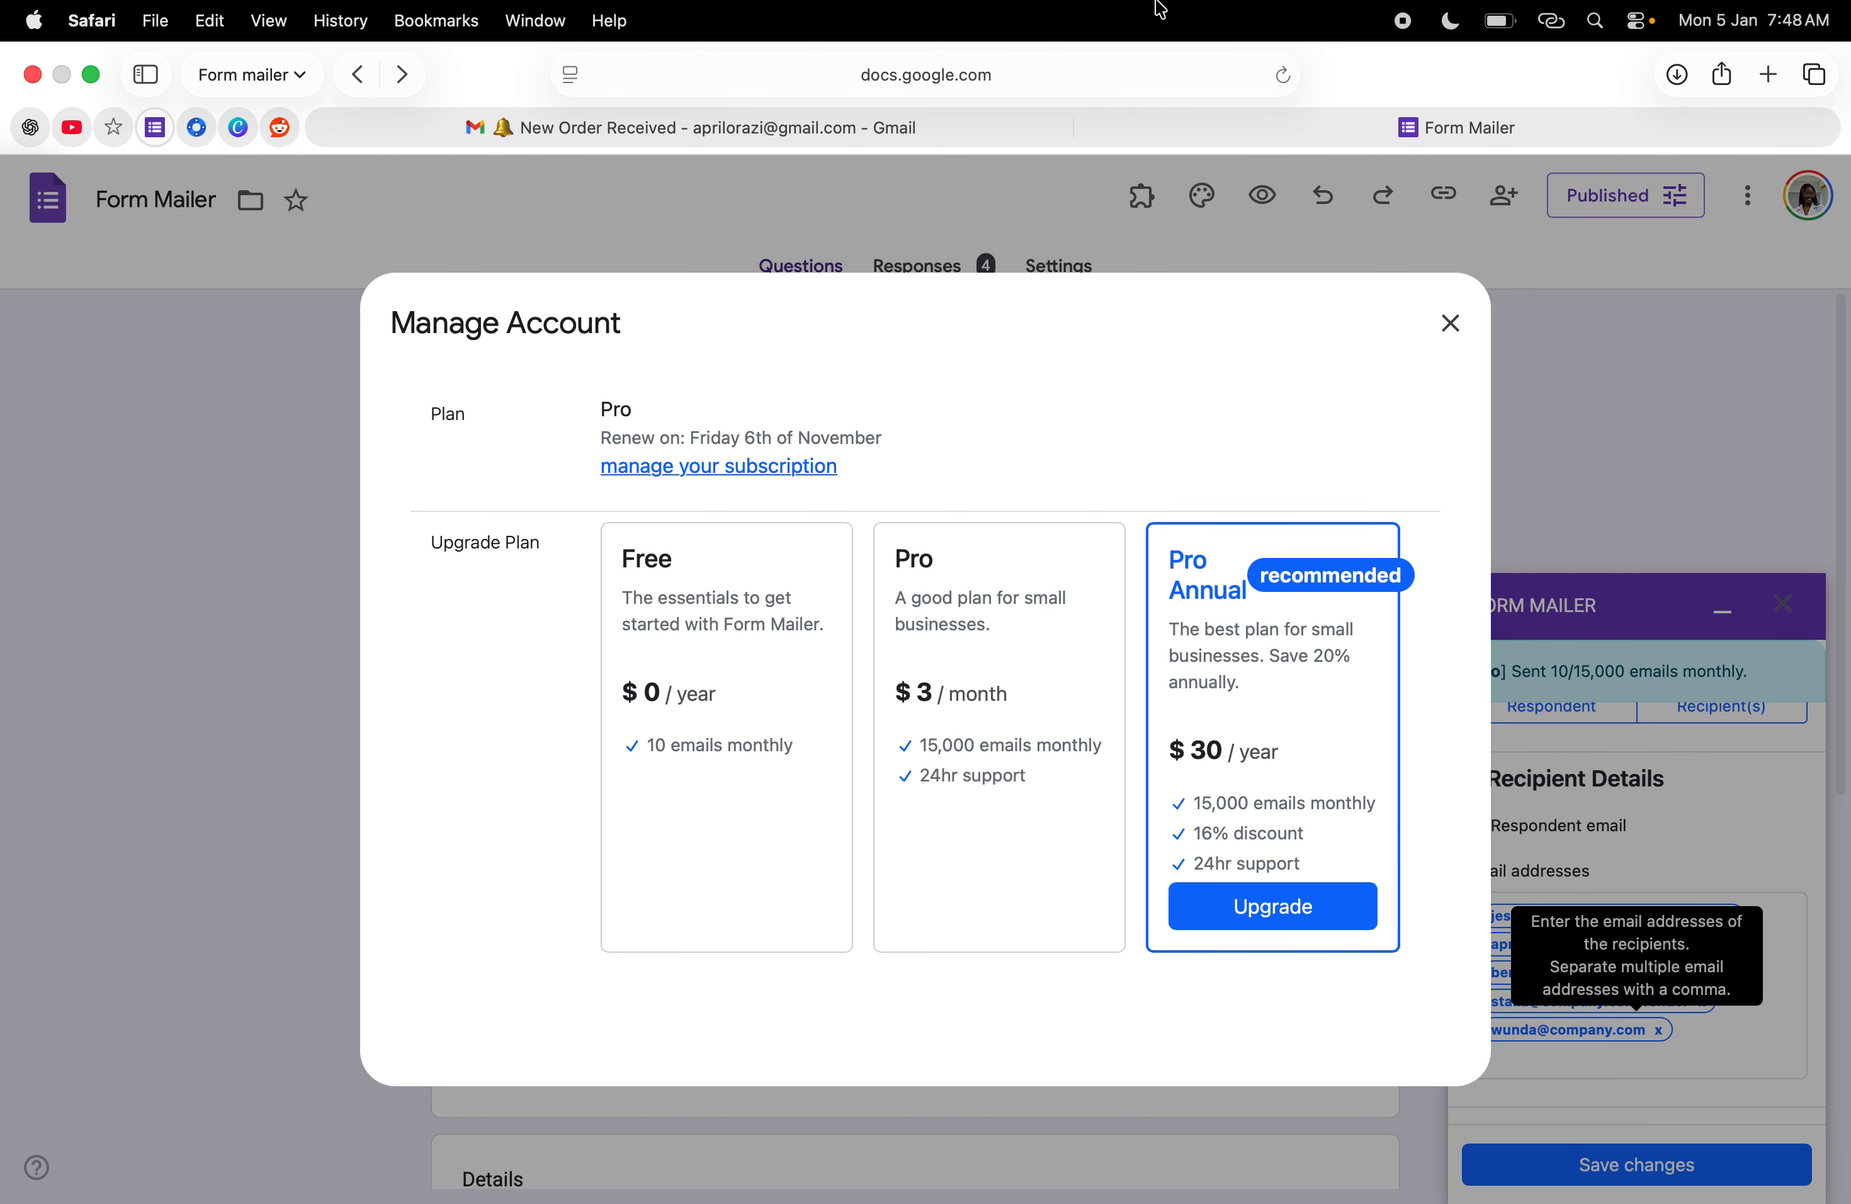